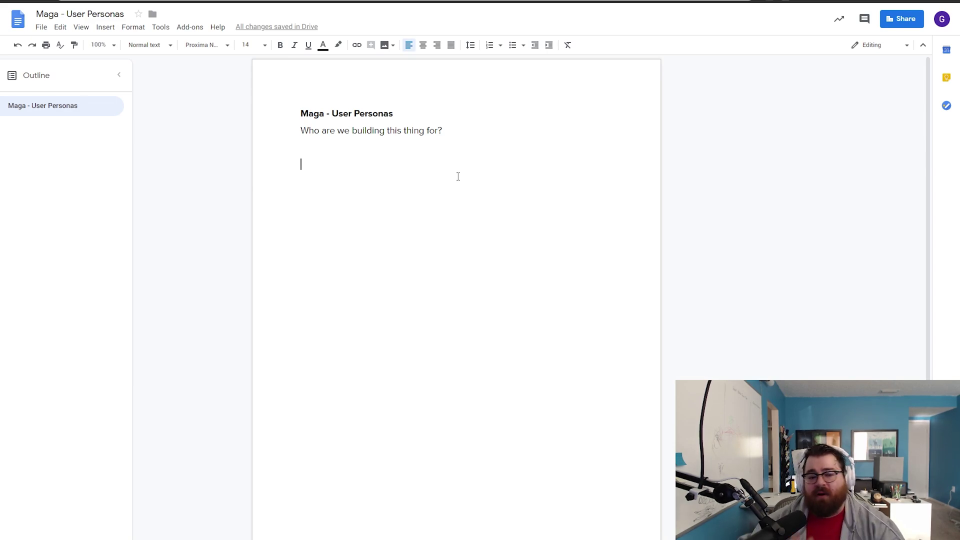
Add a bold heading naming the career-transition persona, followed by the description "Transition into dev - Professional".
key(ctrl+b)
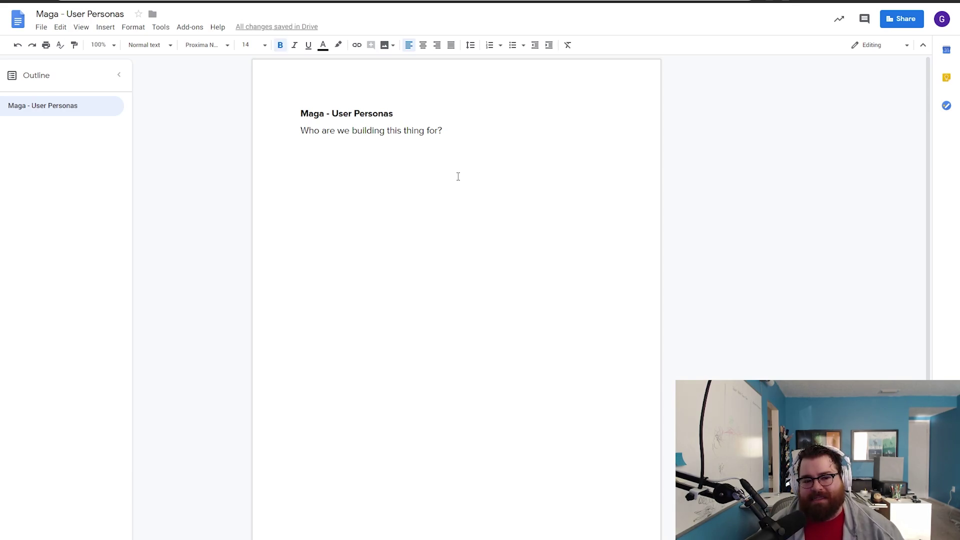
text(Tra)
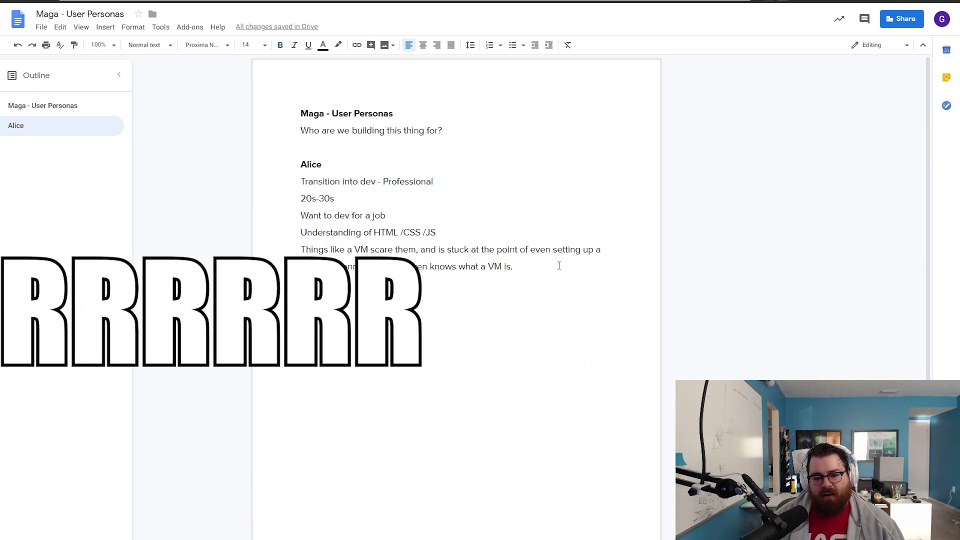
Make room above the career-transition persona for the hobbyist persona, and correct "is, willing" to "is willing" in the hobbyist's last line.
key(Up)
key(Up)
key(Up)
key(Up)
key(Up)
key(Up)
key(Up)
key(Return)
key(Return)
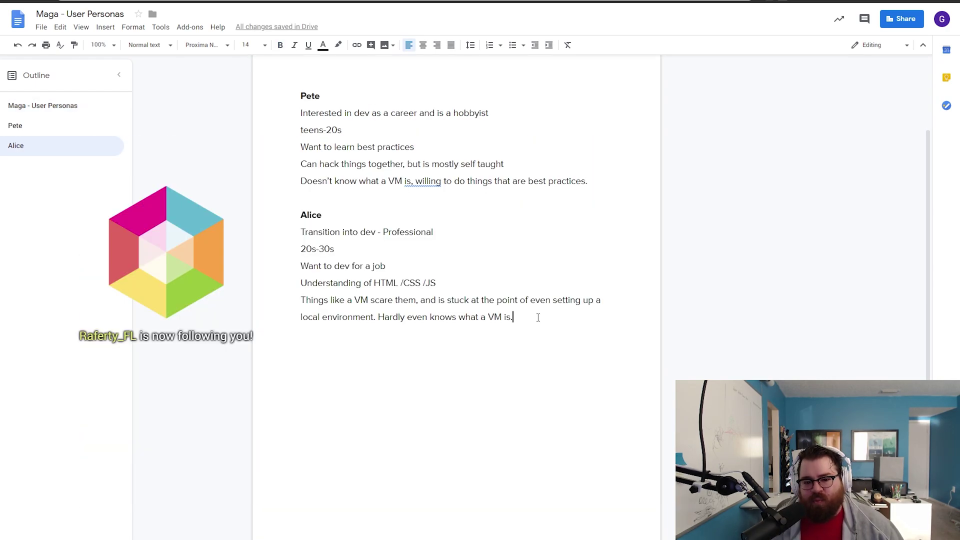
right_click(426, 181)
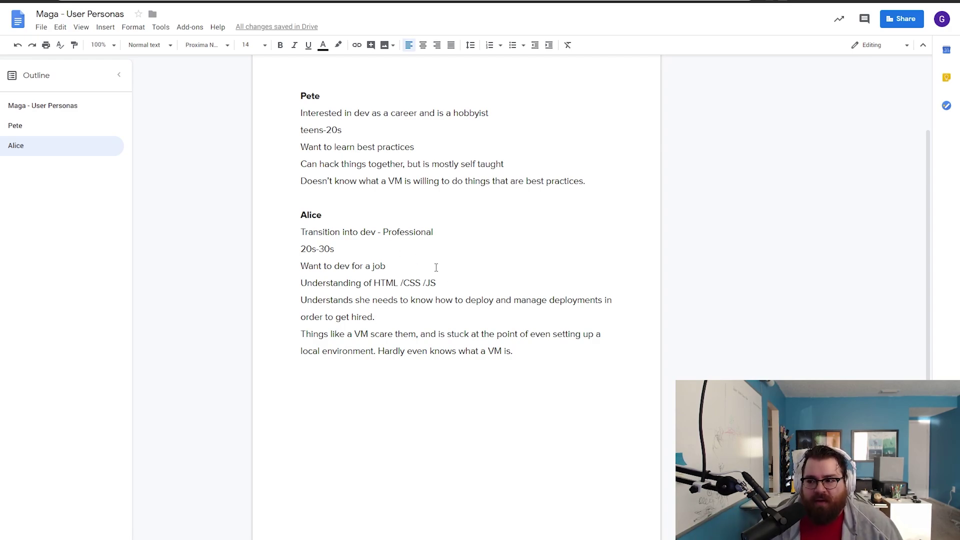
Add a bold heading with the third persona's name after a blank line below the career-transition persona.
click(639, 352)
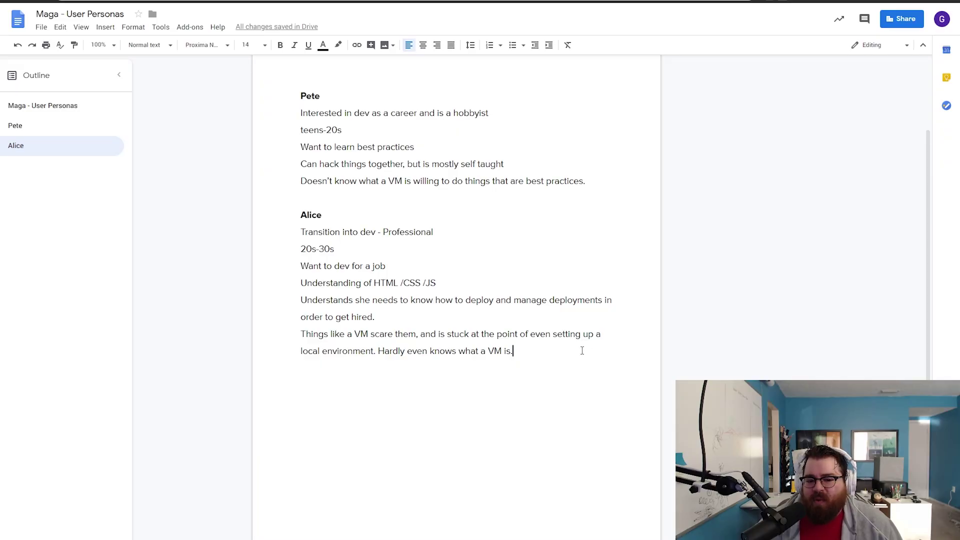
key(Return)
key(Return)
key(ctrl+b)
text(Breg)
key(Return)
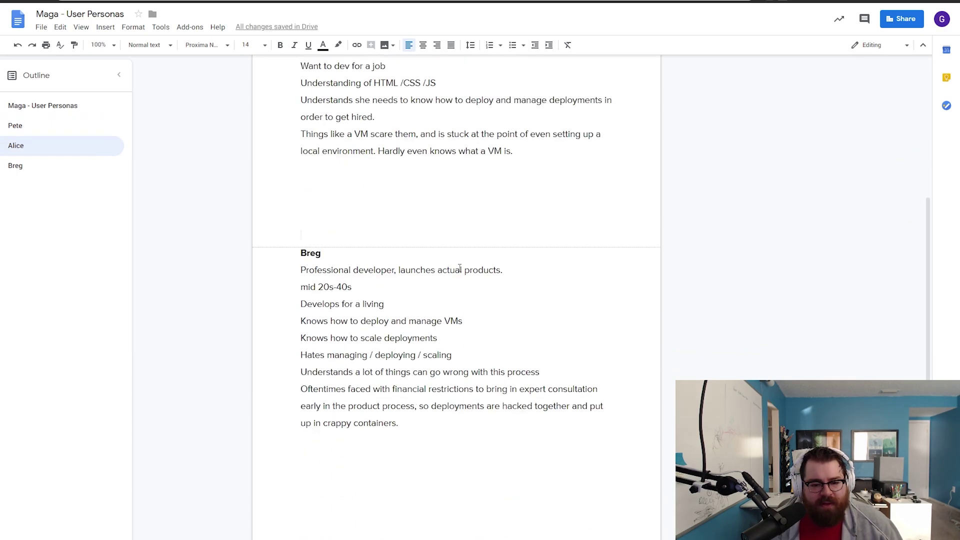
Insert the italic line "Wouldn't pay to solve this problem, may even go the long way around to avoid paying." below the hobbyist's age range.
scroll(460, 269, down, 2)
scroll(390, 207, up, 8)
click(437, 228)
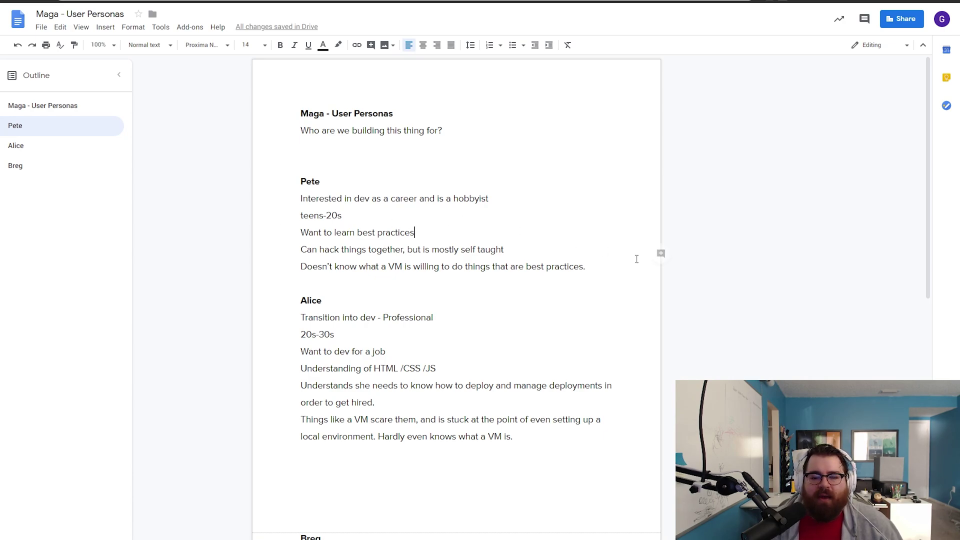
key(Return)
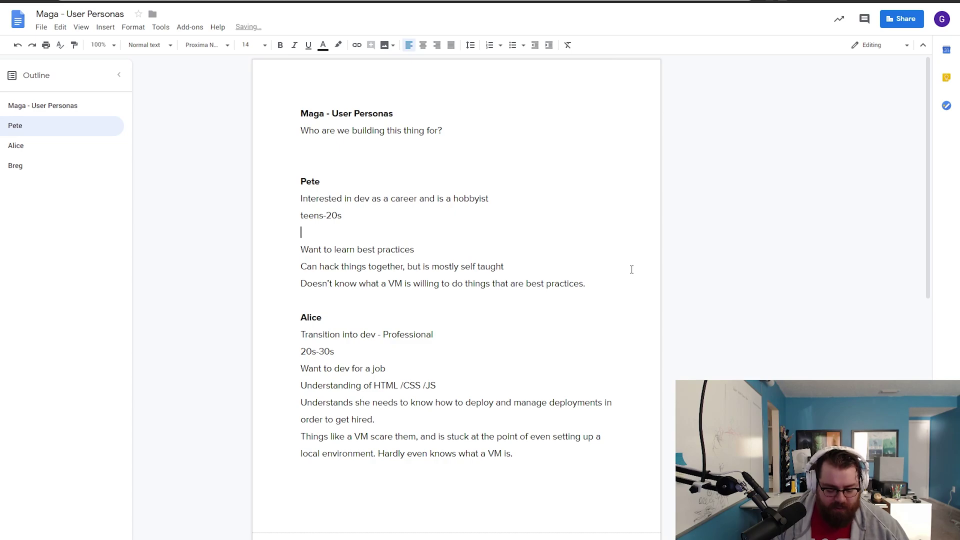
key(ctrl+i)
text(Wouldn't pay to solve this problem)
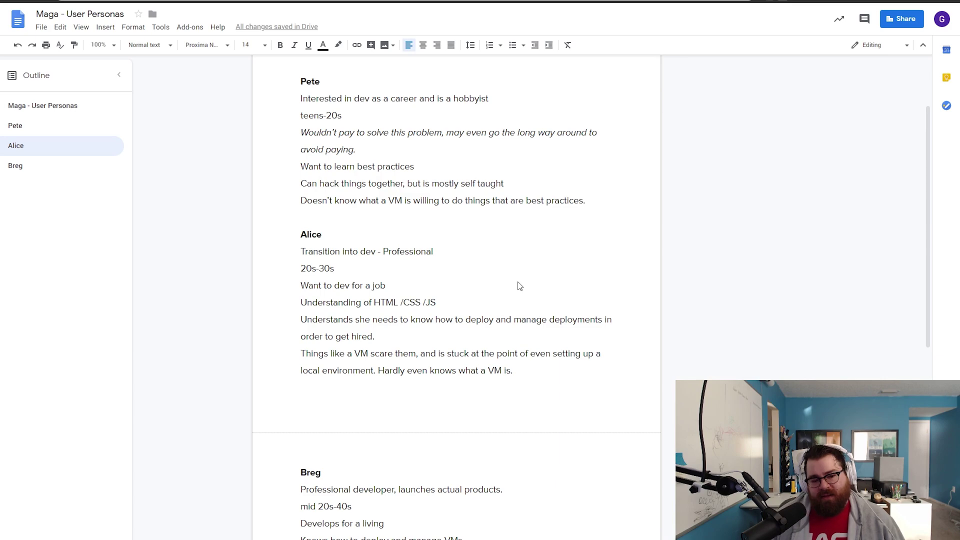
Insert the italic line "Would pay to get some of these problems solved." below the career-transition persona's age range.
click(518, 285)
key(Return)
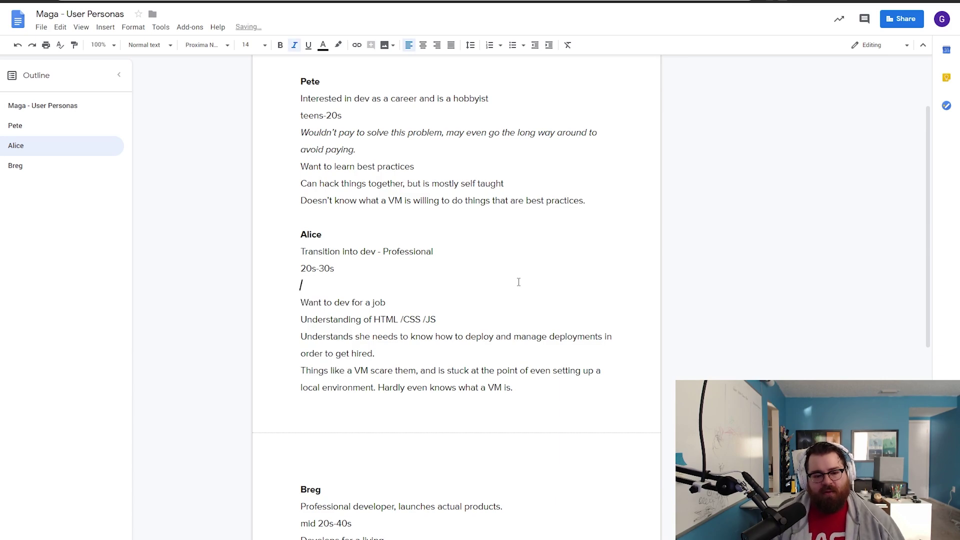
text(Would pay to get some of these problems solved.)
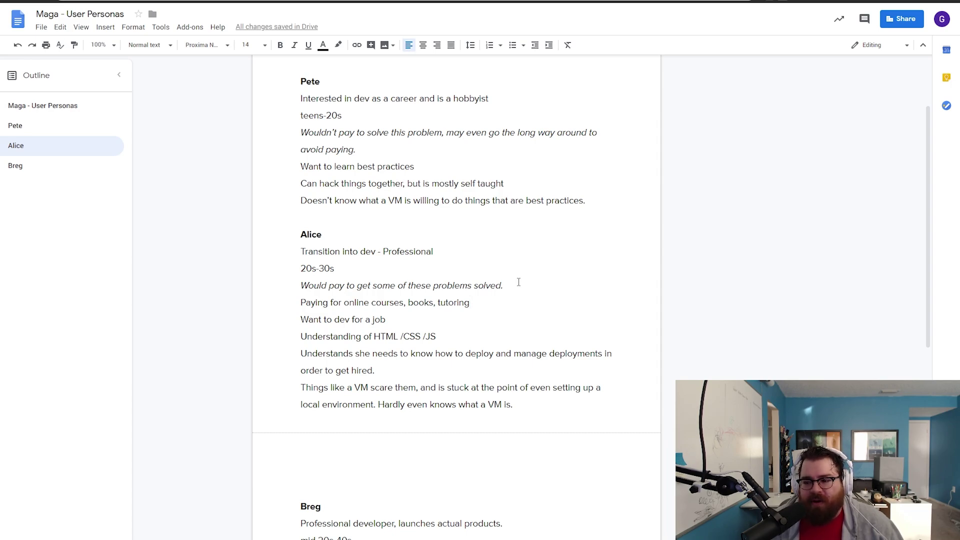
Below "Develops for a living", insert the italic line "Will pay lots of money to solve this problem if the solution is a predictable expense.".
scroll(317, 336, down, 4)
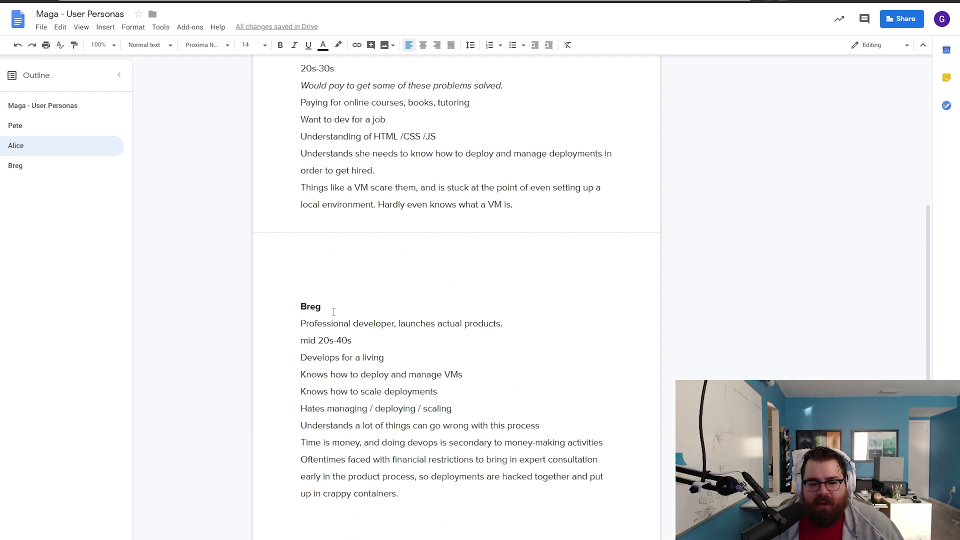
click(419, 359)
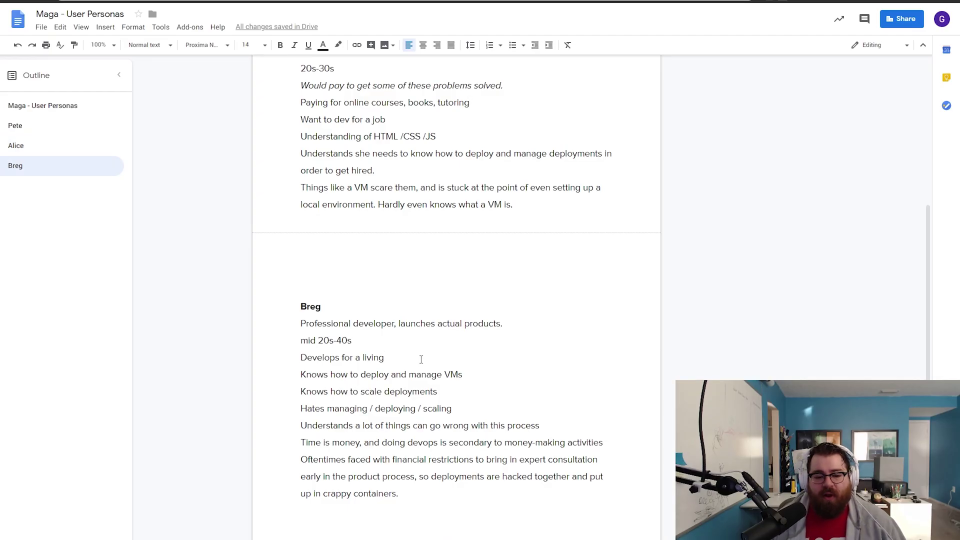
key(Return)
key(ctrl+i)
text(Will pay lots of mon)
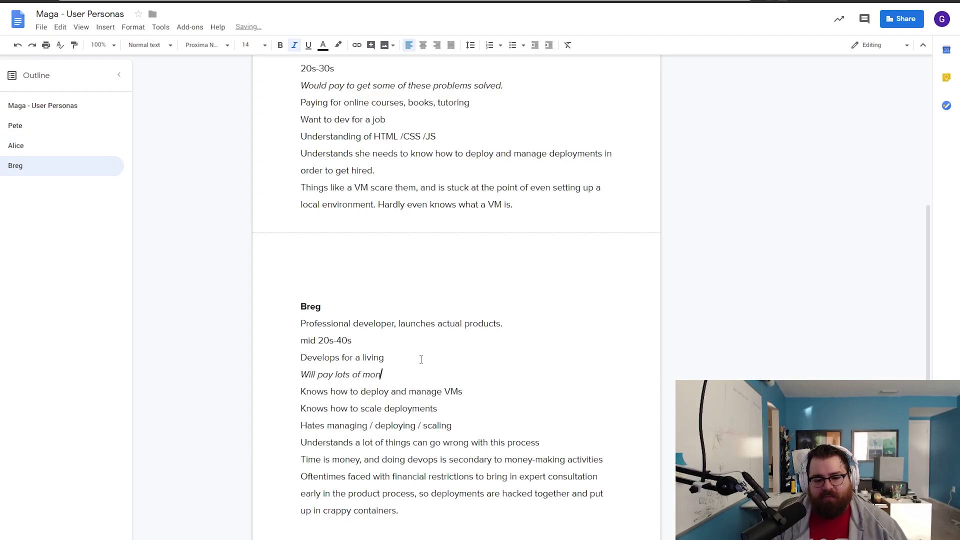
text(ey to solve this proble)
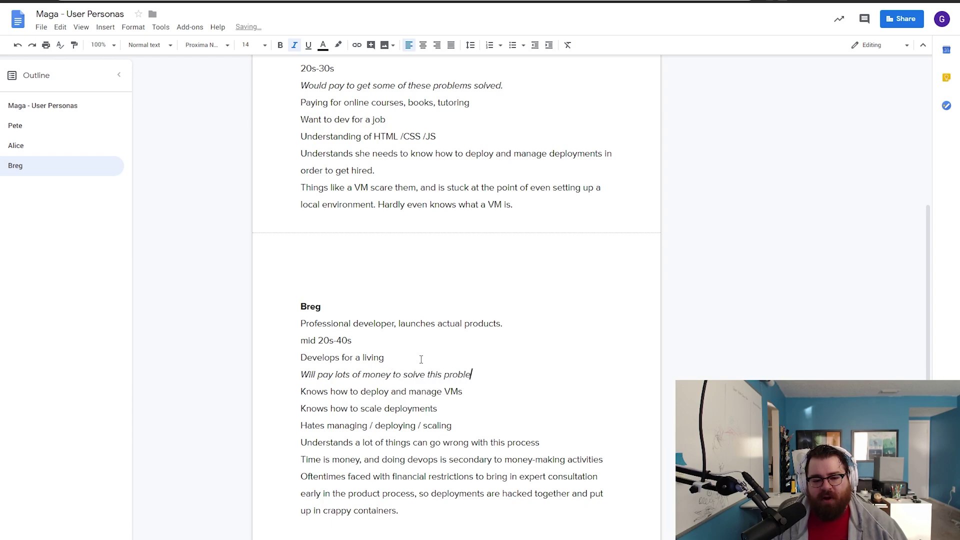
text(m if the solution)
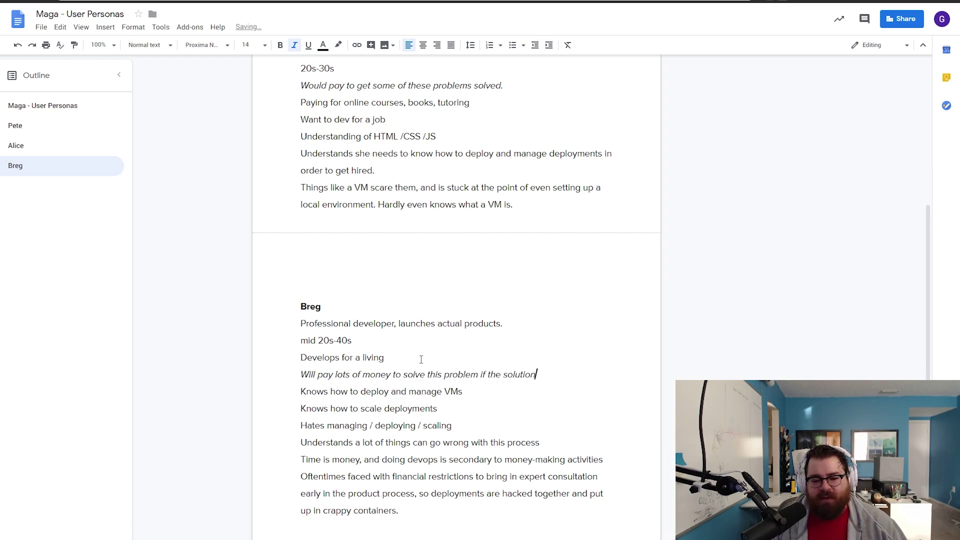
text( is a pre)
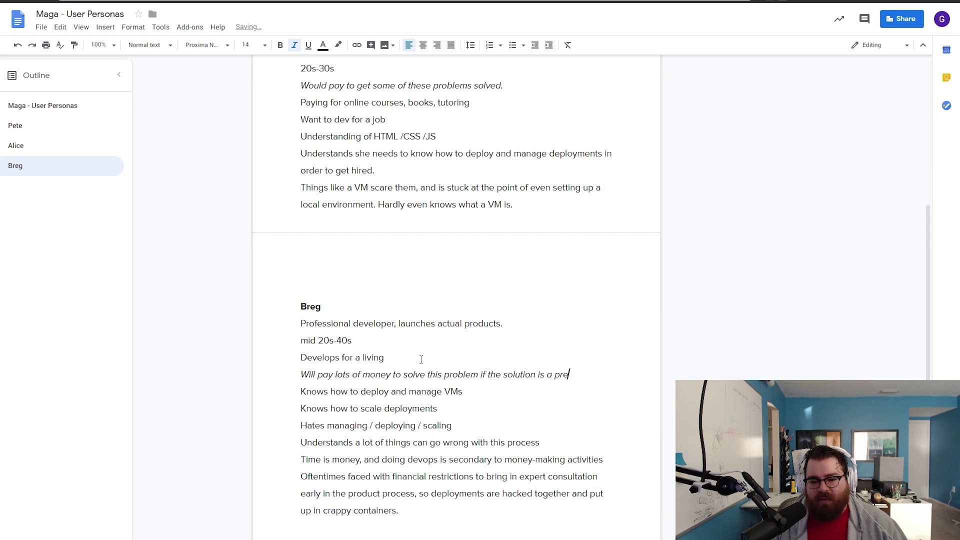
text(dictable a)
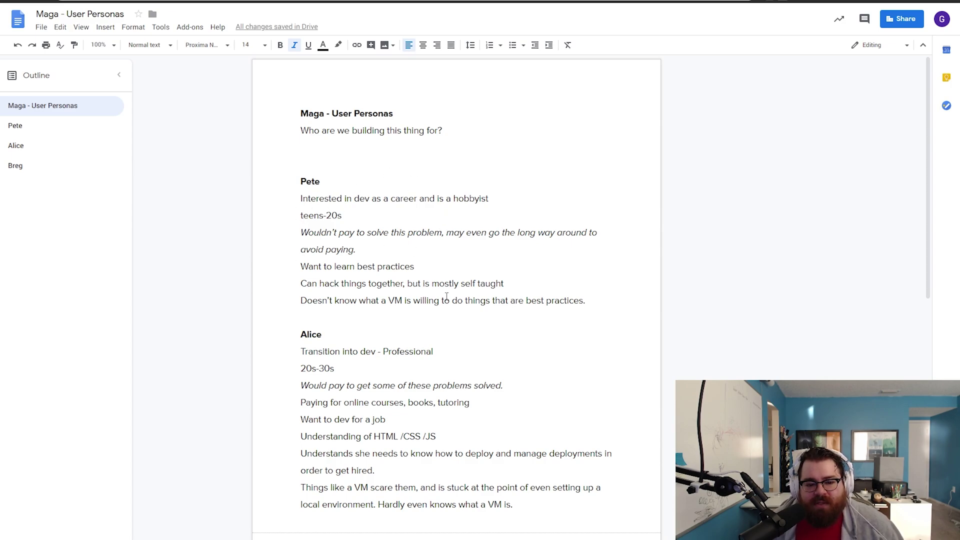
Review the three personas, highlighting each one's full description in turn.
scroll(316, 137, down, 4)
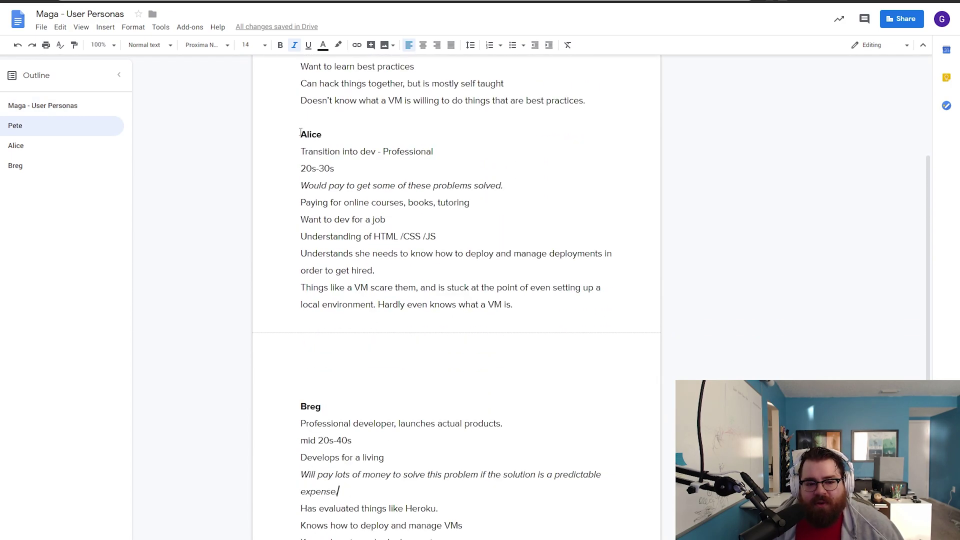
drag(301, 134, 596, 302)
click(595, 302)
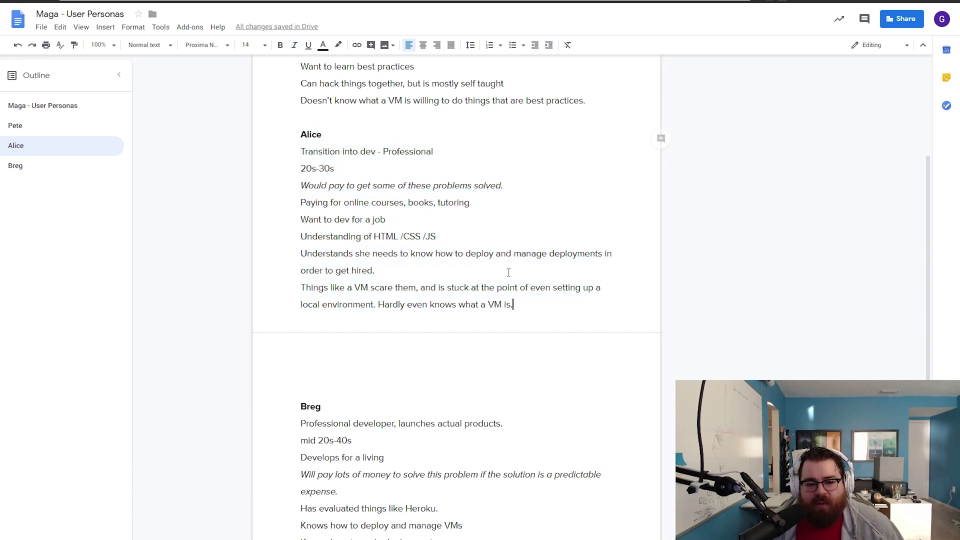
scroll(468, 258, down, 6)
drag(300, 107, 503, 346)
click(484, 305)
scroll(483, 305, up, 9)
drag(586, 301, 281, 180)
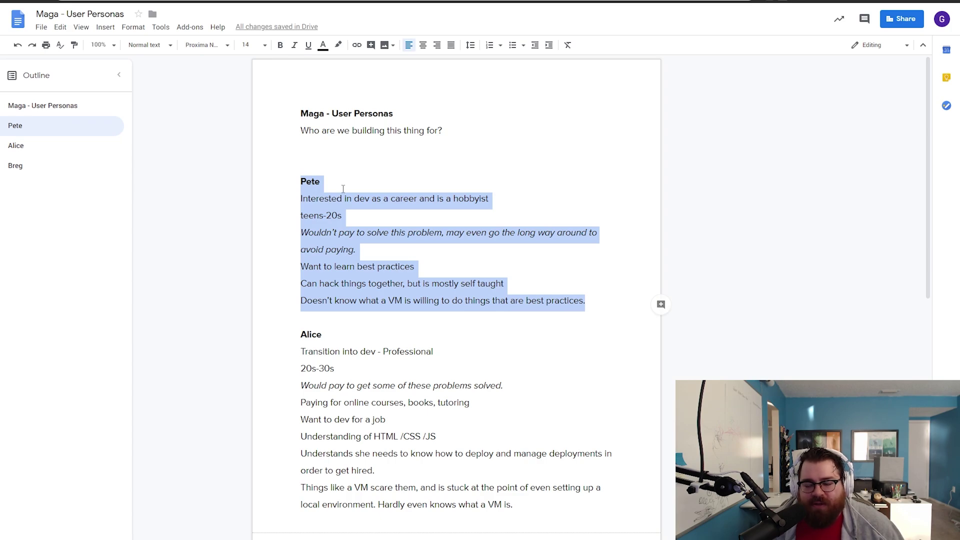
scroll(343, 189, down, 4)
drag(300, 134, 627, 295)
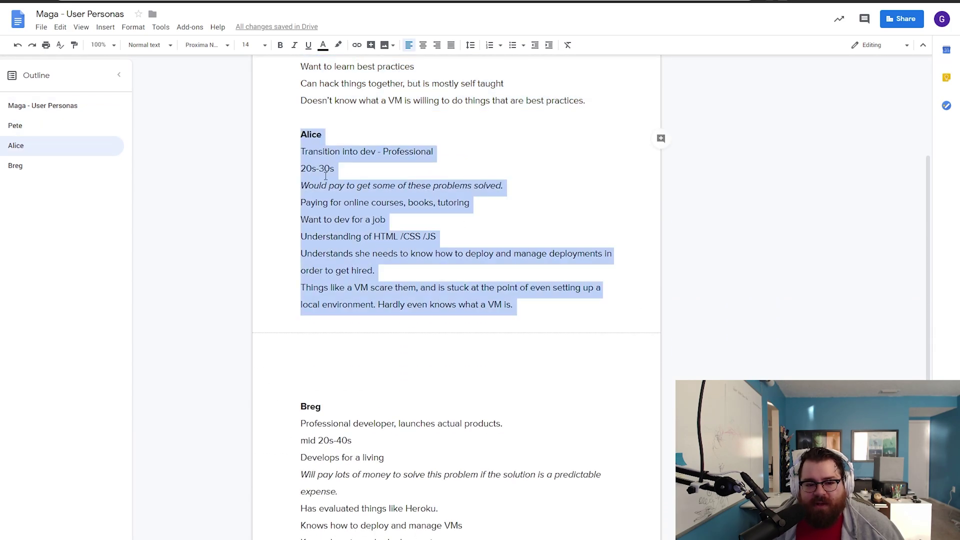
scroll(326, 176, down, 4)
drag(300, 206, 403, 446)
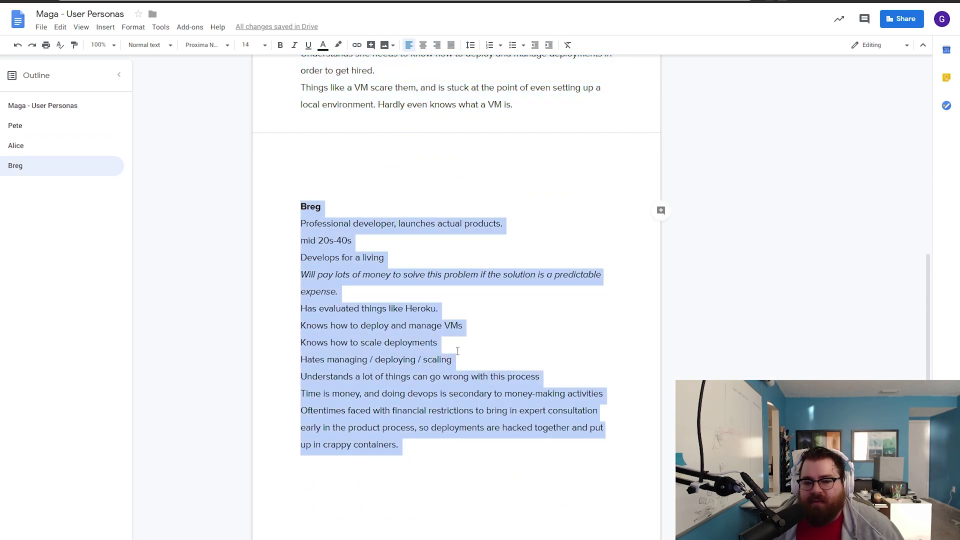
click(371, 161)
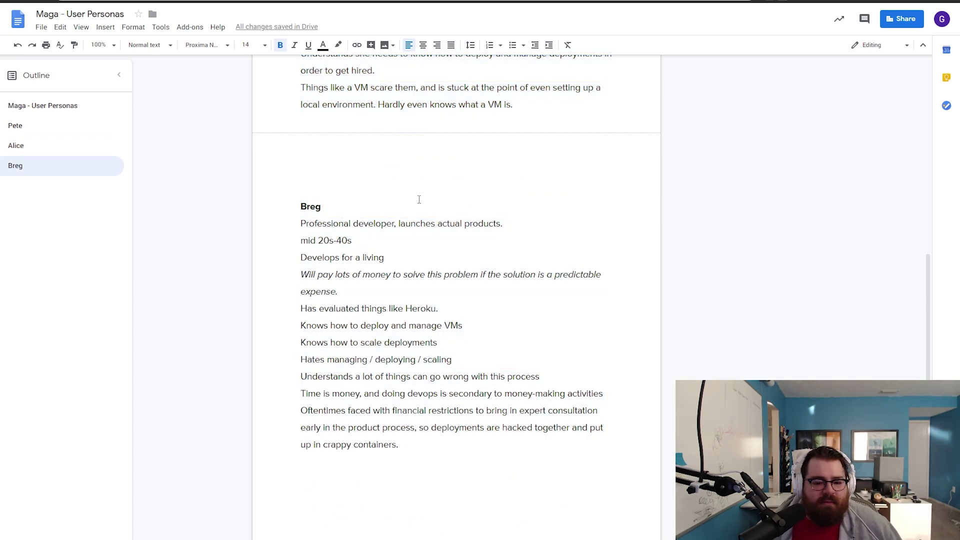
Add an "Extracted Concepts" section below the last persona and attribute its "Looks like it can be powerful" bullet to the professional developer persona.
scroll(475, 398, down, 2)
click(476, 399)
key(Return)
key(Return)
text(Extracted Concepts)
key(Return)
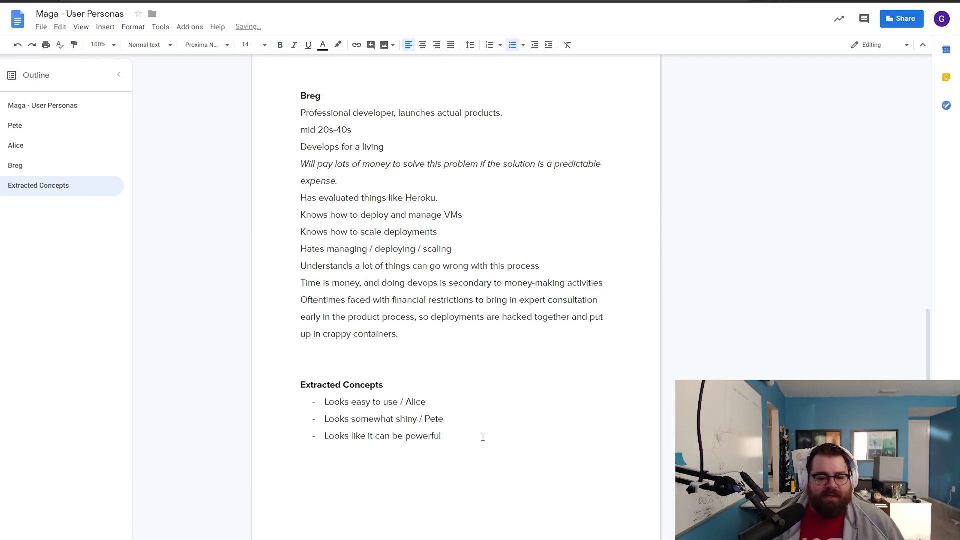
text(/ Breg)
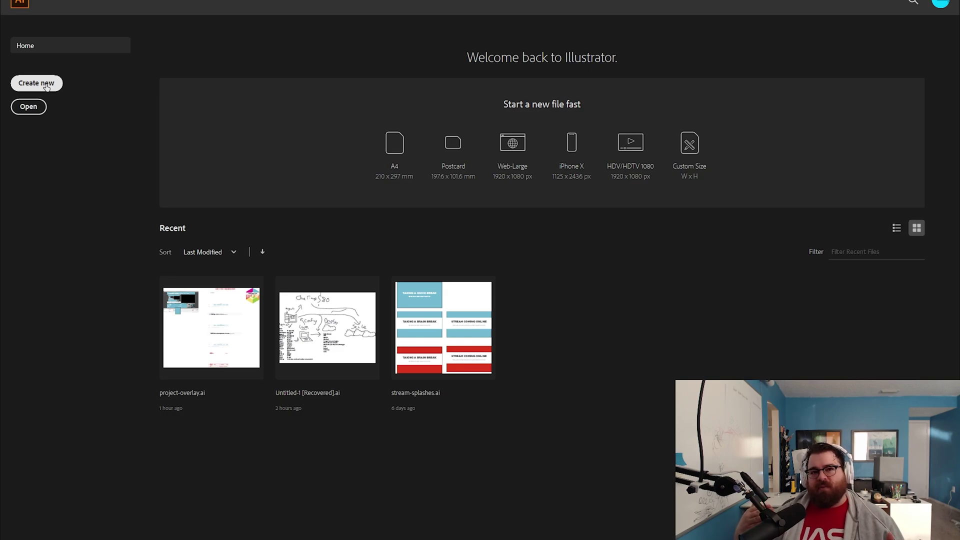
Switch to Illustrator and create a new RGB document named maga-ui through the detailed document settings.
click(47, 86)
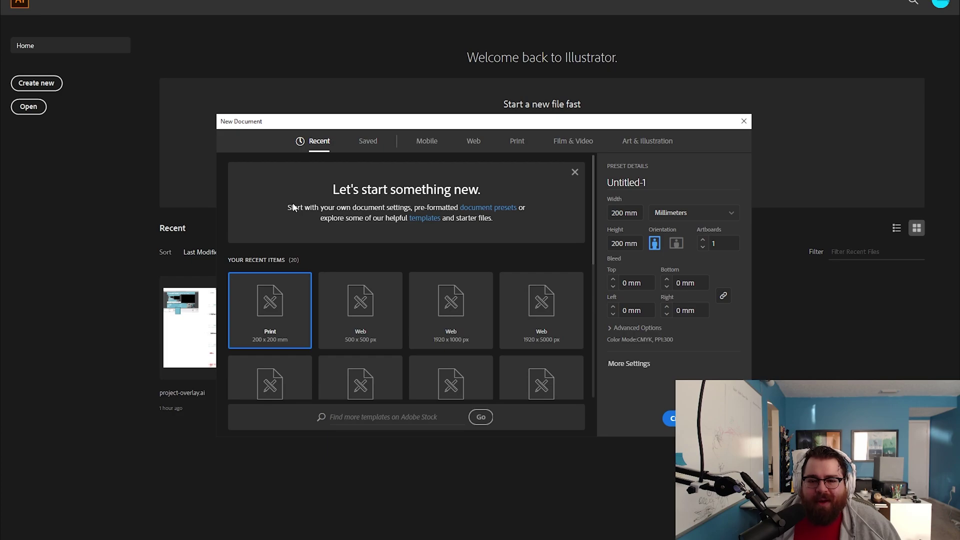
click(629, 364)
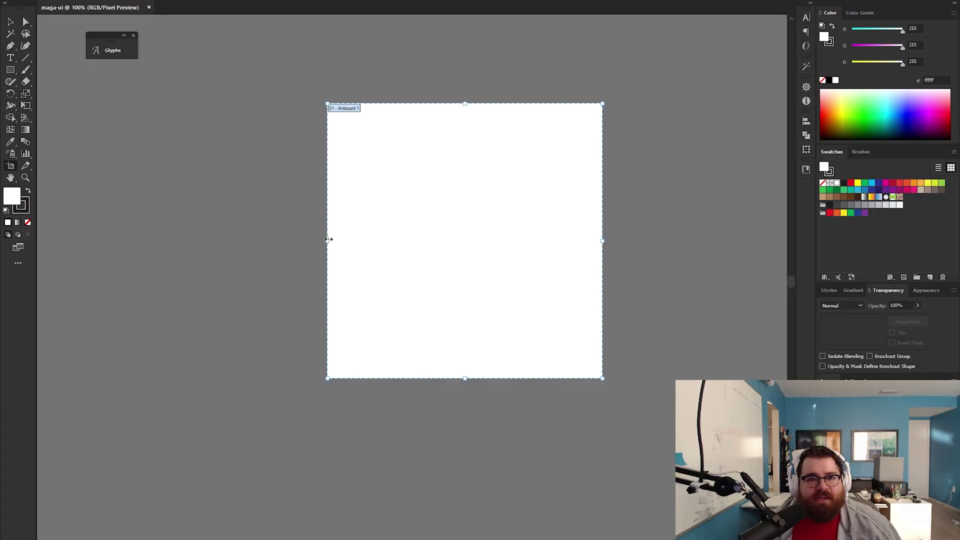
Draw a tall dark rectangle in the right half of the artboard and save the document as maga-ui.ai.
key(z)
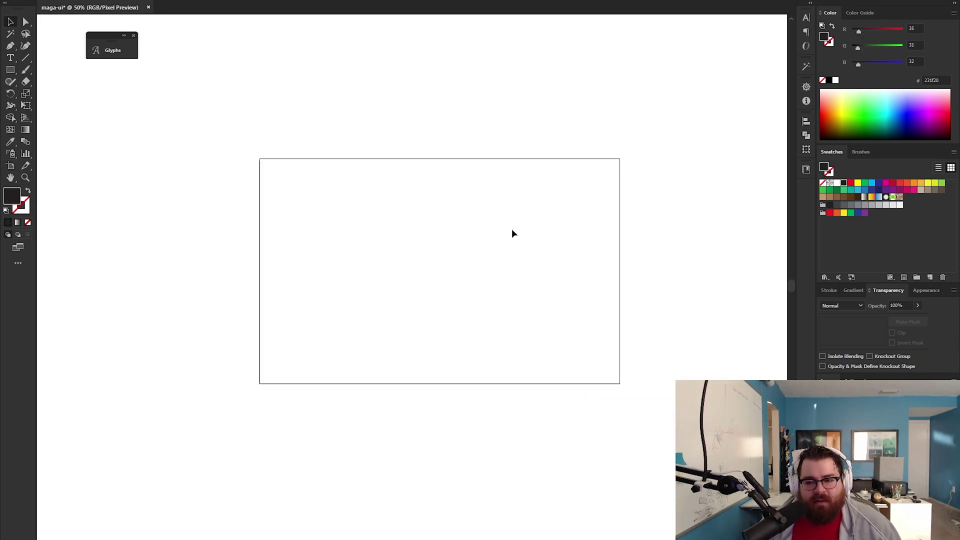
key(m)
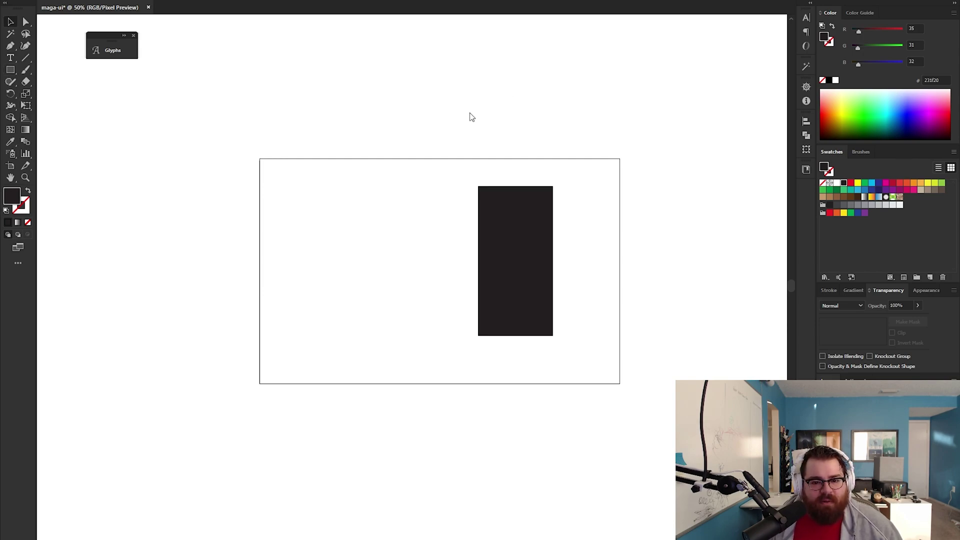
key(ctrl+s)
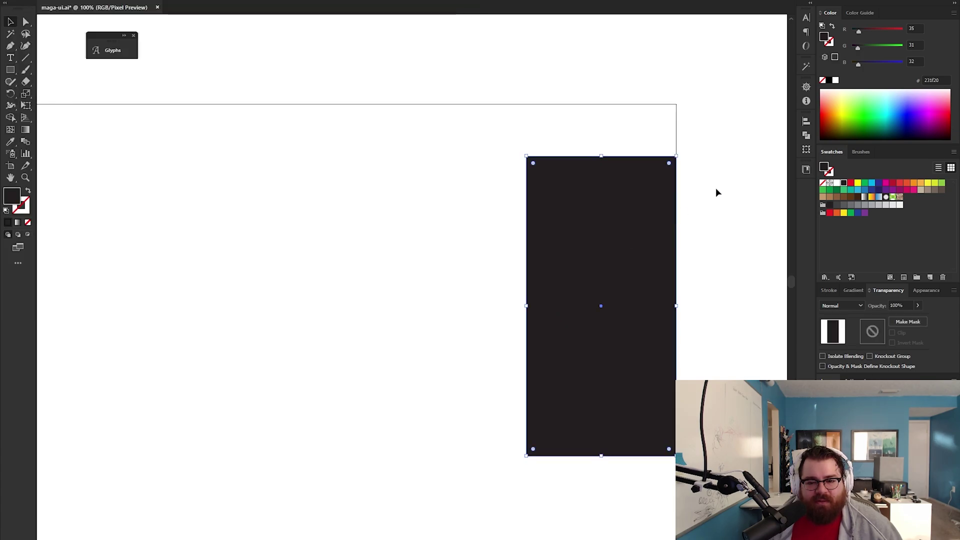
Fill the tall rectangle at the artboard's right edge with the light gray swatch f1f2f2.
alt+click(502, 270)
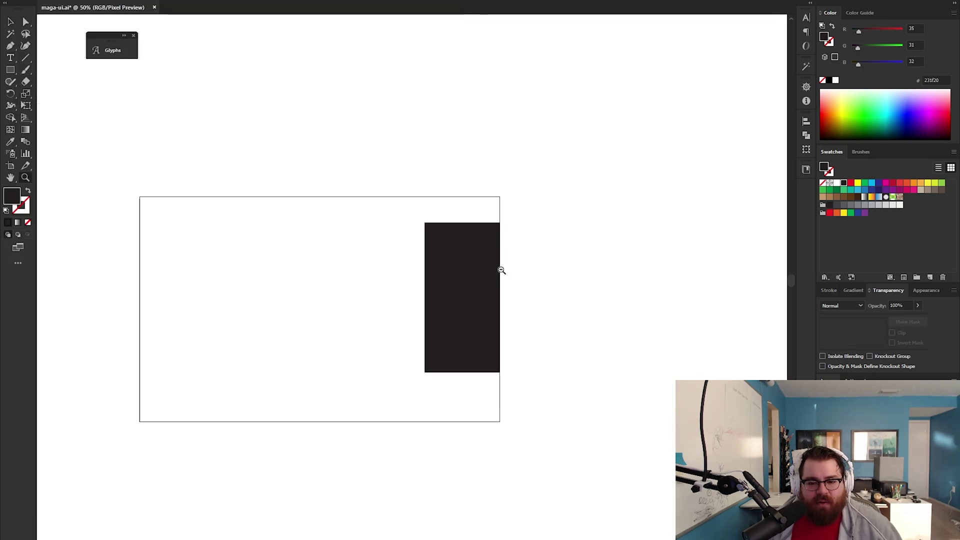
alt+click(502, 270)
drag(363, 299, 592, 281)
click(484, 281)
key(v)
click(643, 254)
click(900, 205)
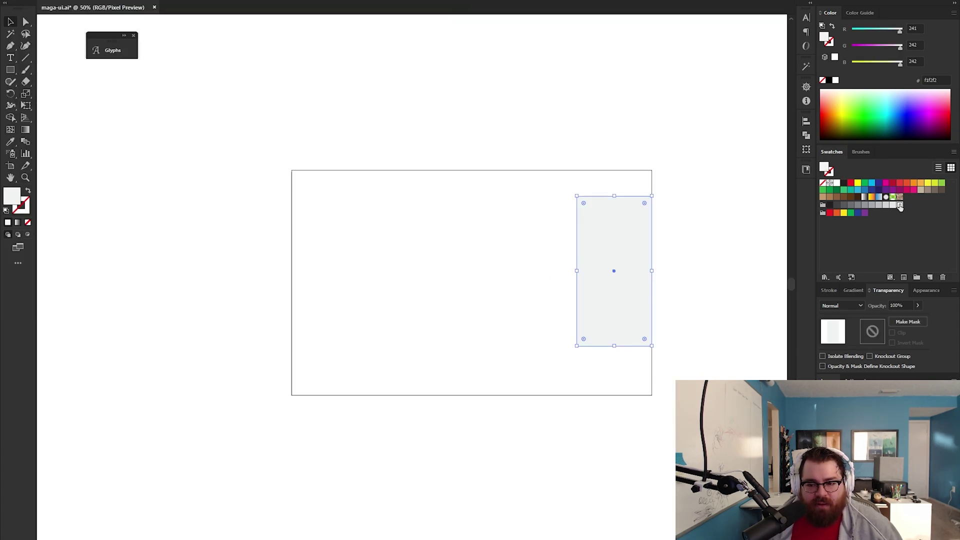
Sketch a vertical divider line and handwritten list, projects, servers, components and tabs notes with arrows around the artboard using the Paintbrush.
drag(325, 183, 321, 276)
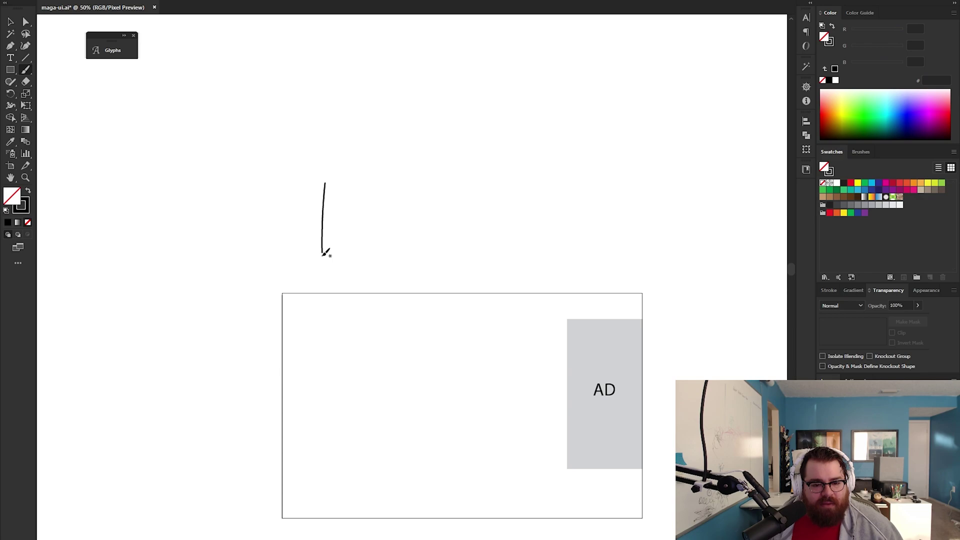
click(312, 273)
drag(298, 226, 313, 274)
drag(303, 134, 322, 153)
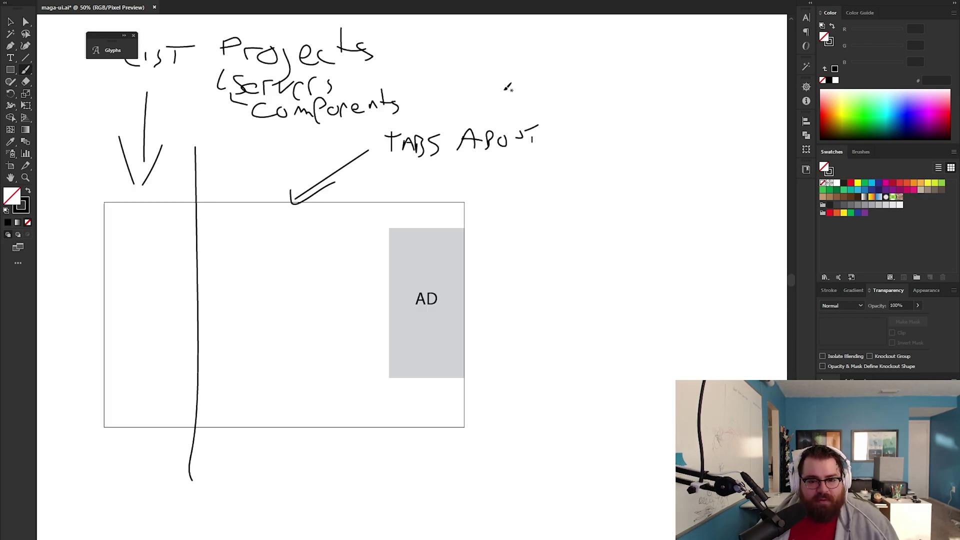
drag(493, 100, 518, 111)
mouse_move(468, 84)
mouse_down()
mouse_move(407, 71)
mouse_move(429, 84)
mouse_up()
mouse_move(423, 119)
mouse_down()
mouse_move(504, 115)
mouse_move(584, 164)
mouse_up()
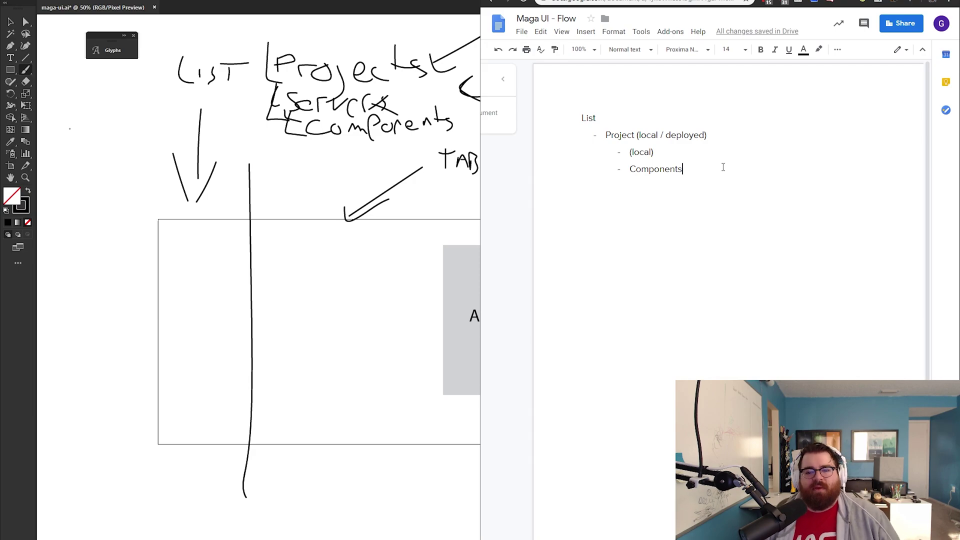
Switch to the Maga UI - Flow document and append "[btn] Configure?" to the Project (local / deployed) bullet.
key(Home)
key(Return)
key(Up)
text([tm] Configure?)
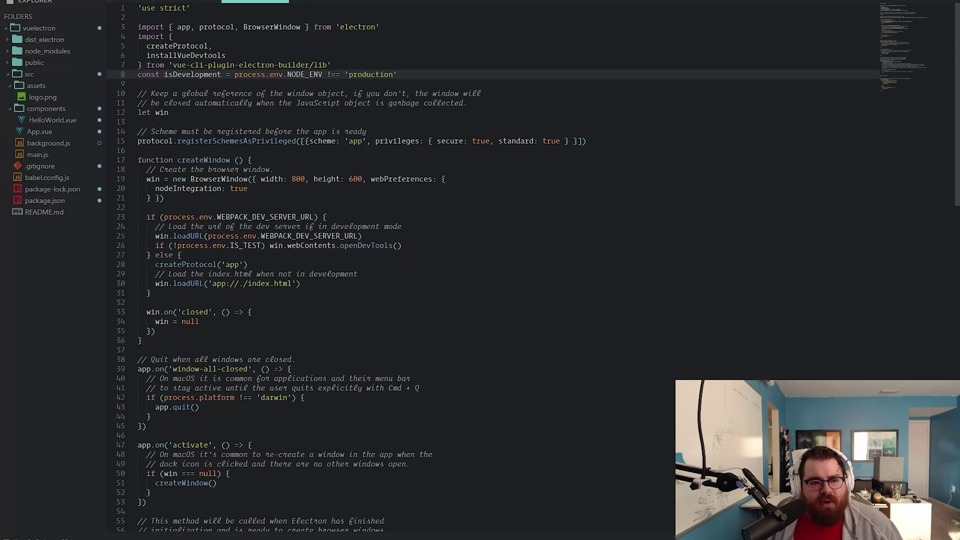
Switch to the code editor, open the recent project C:\nanobox\app.bdgr.io and look through its boxfile.yml.
click(8, 0)
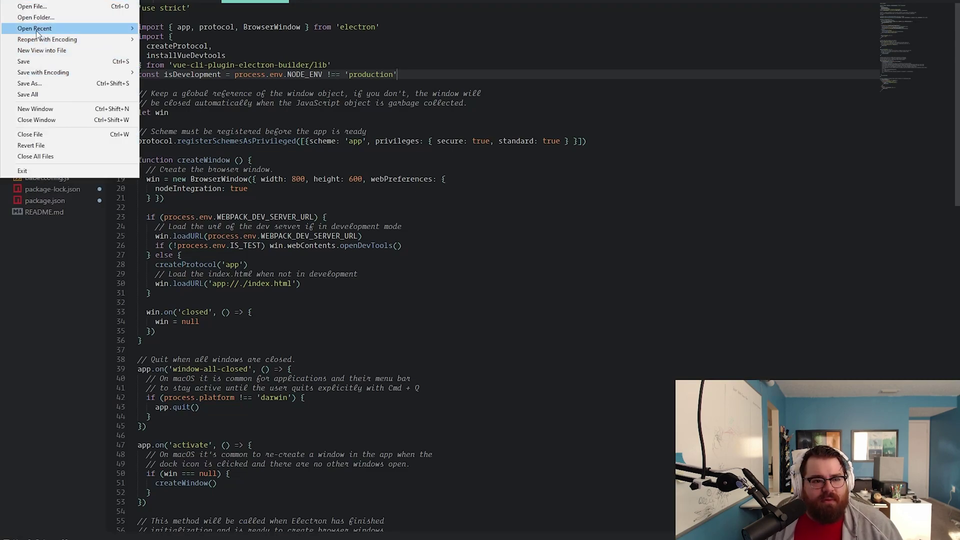
mouse_move(41, 32)
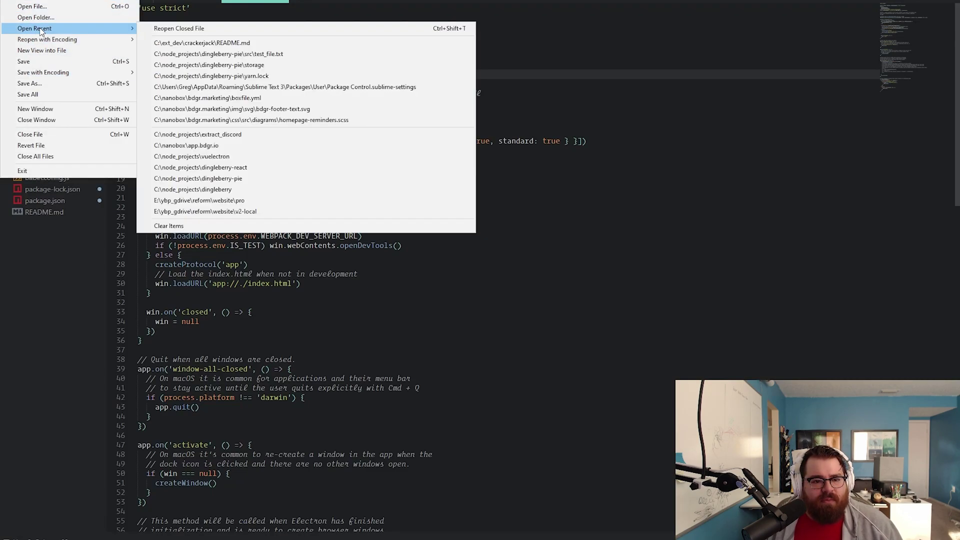
click(230, 145)
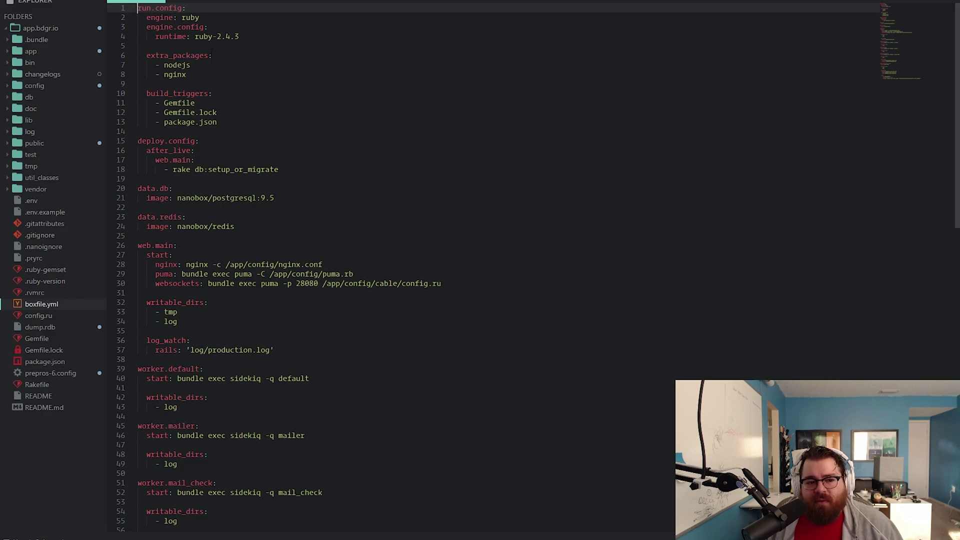
scroll(189, 129, down, 3)
scroll(217, 157, up, 3)
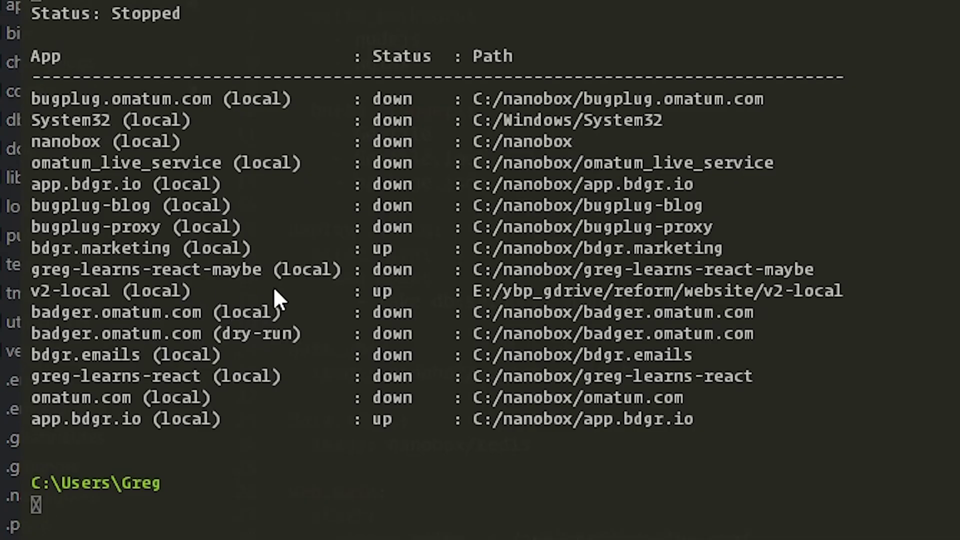
Review the nanobox apps' status and paths in the Cmder terminal and try running nanobox console local web.main.
drag(364, 289, 740, 294)
click(740, 292)
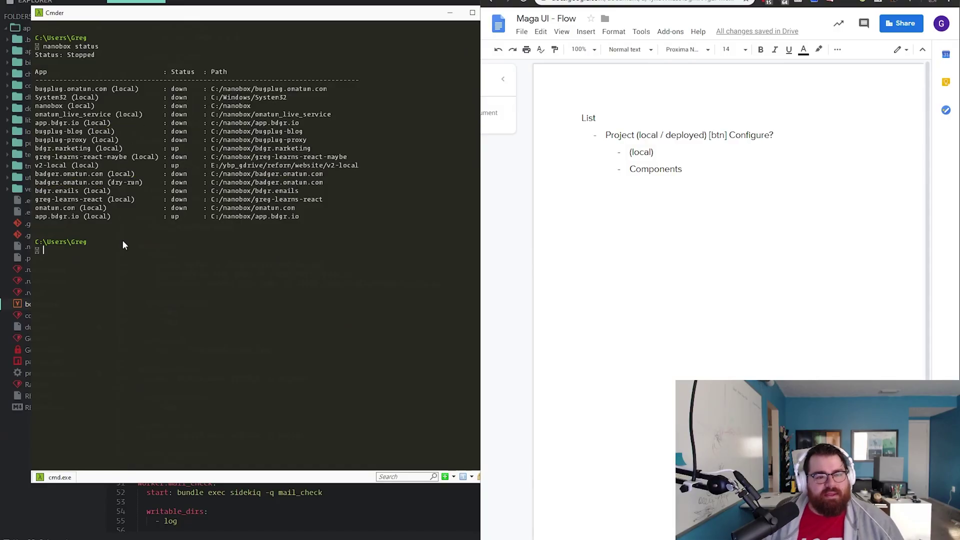
text(noa)
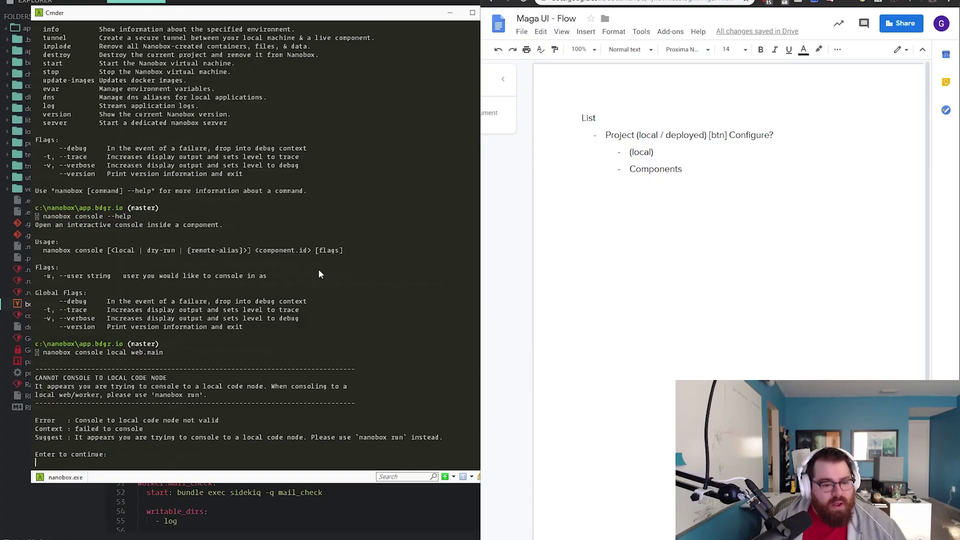
key(Return)
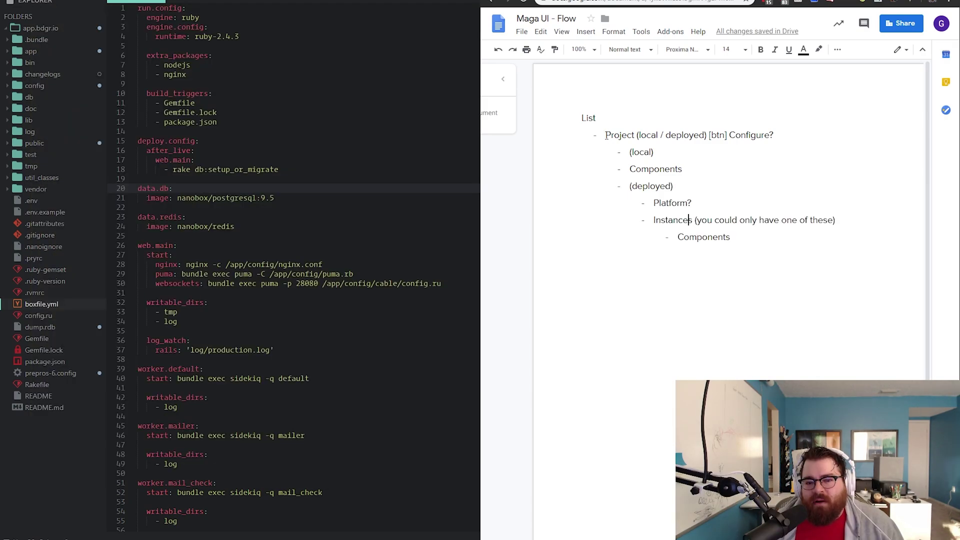
drag(606, 135, 661, 134)
double_click(658, 134)
click(711, 135)
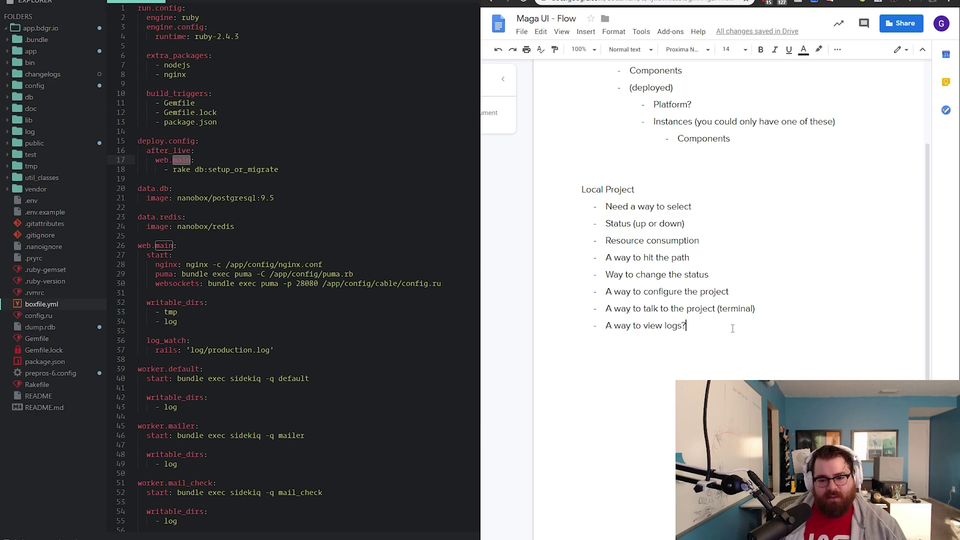
Add a "Component lists" bullet to the Local Project list in the Maga UI - Flow document.
key(Return)
text(Component lists)
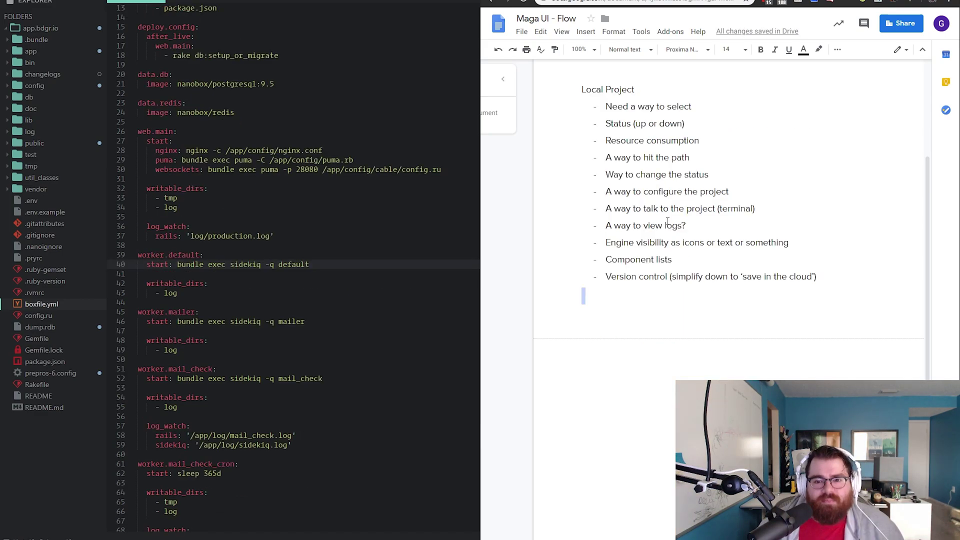
scroll(667, 220, up, 4)
scroll(668, 220, down, 4)
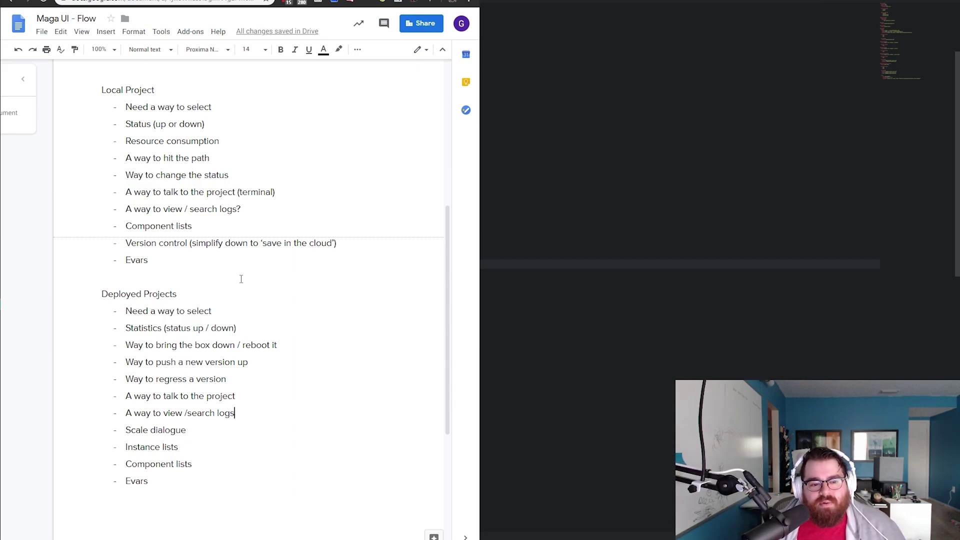
Bold the words "Global Project", "Local" and "Deployed" in the headings of the three project sections.
scroll(330, 264, up, 6)
scroll(330, 263, down, 2)
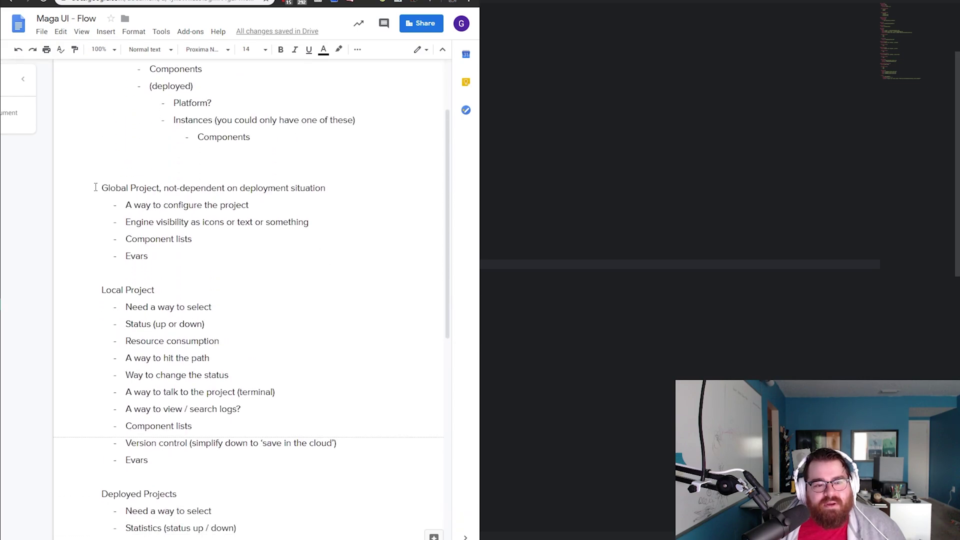
drag(101, 187, 160, 188)
key(ctrl+b)
click(224, 179)
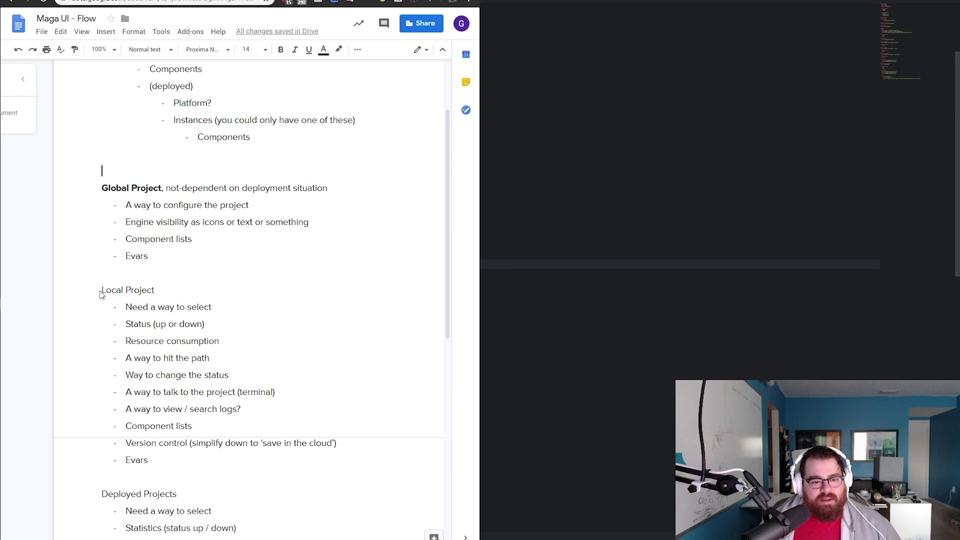
drag(100, 291, 121, 291)
scroll(123, 290, down, 2)
key(ctrl+b)
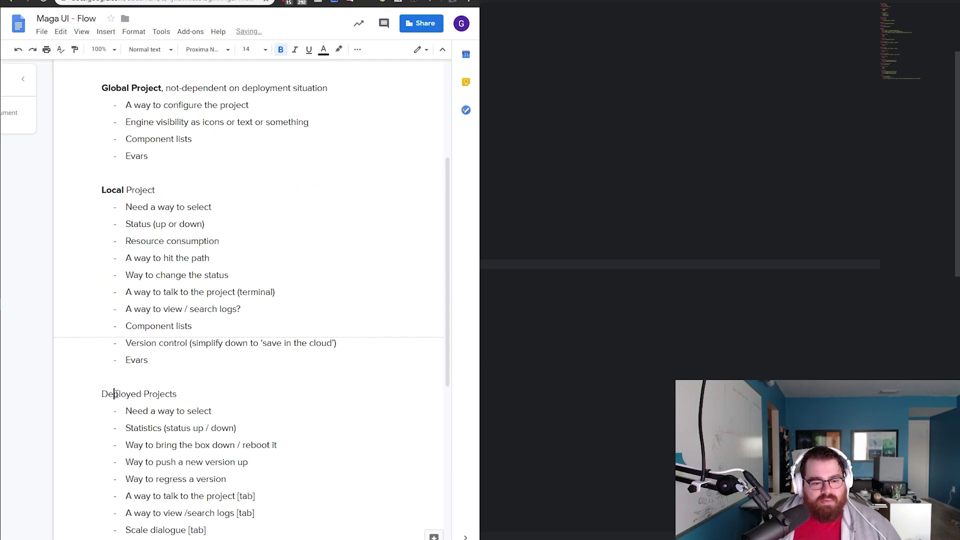
double_click(114, 394)
key(ctrl+b)
click(171, 309)
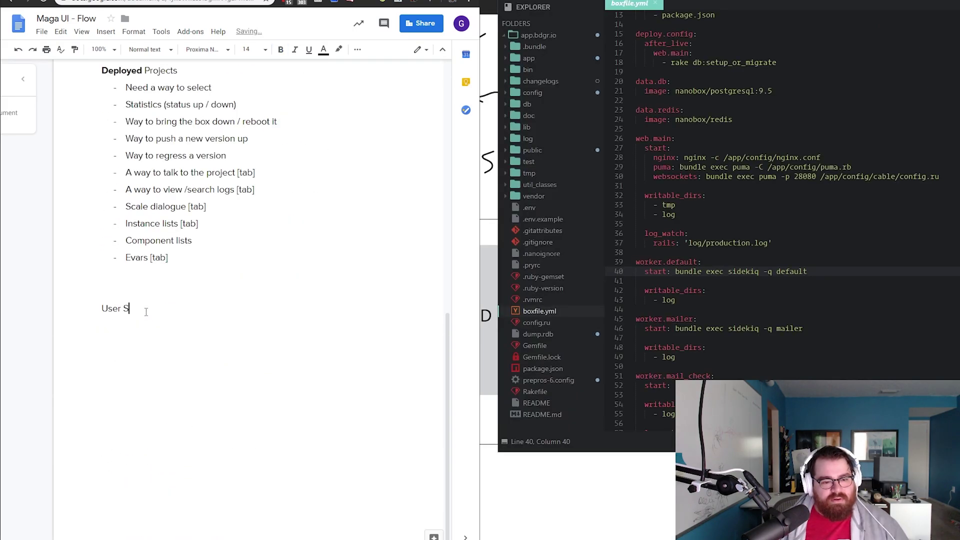
Complete the heading "User Scenario Box" below the Deployed Projects list.
text(cenario Box)
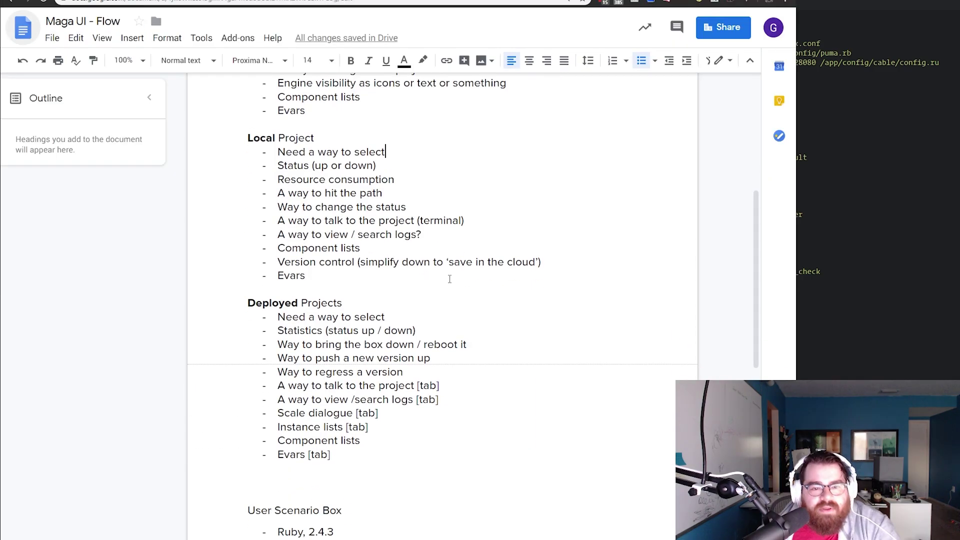
scroll(701, 257, up, 2)
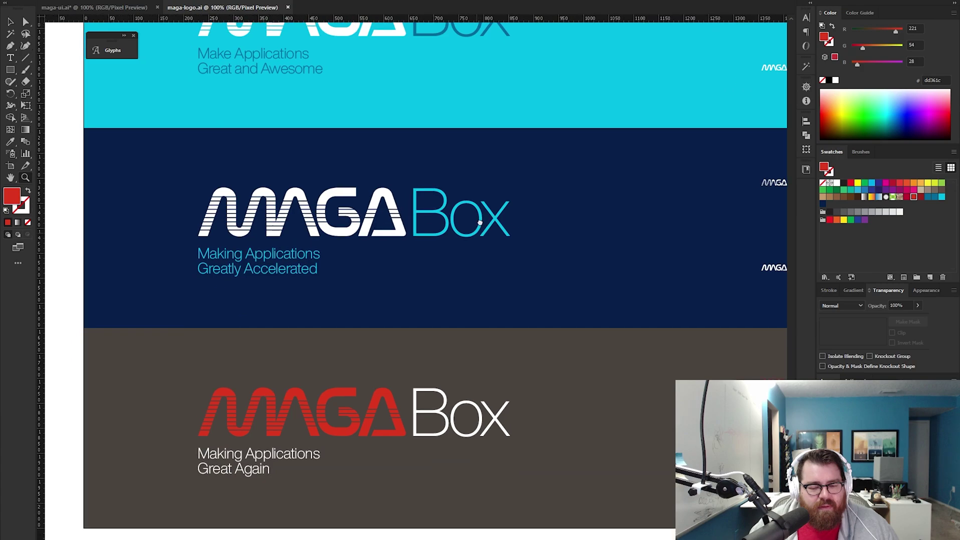
Switch to Illustrator, compare the MAGA Box logo color variations in maga-logo.ai, and check the fill of the navy variation's background.
drag(479, 222, 493, 272)
drag(454, 175, 465, 344)
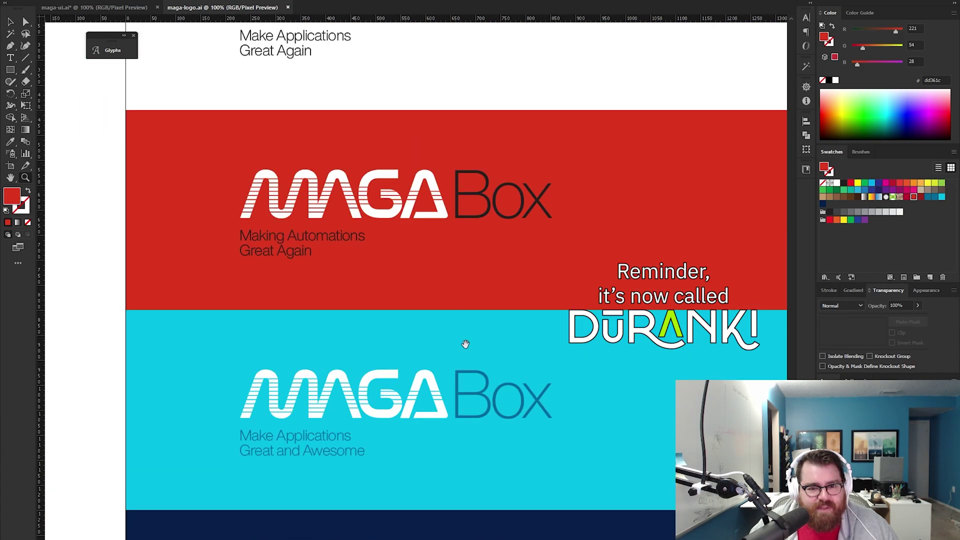
drag(463, 275, 456, 212)
drag(459, 315, 459, 231)
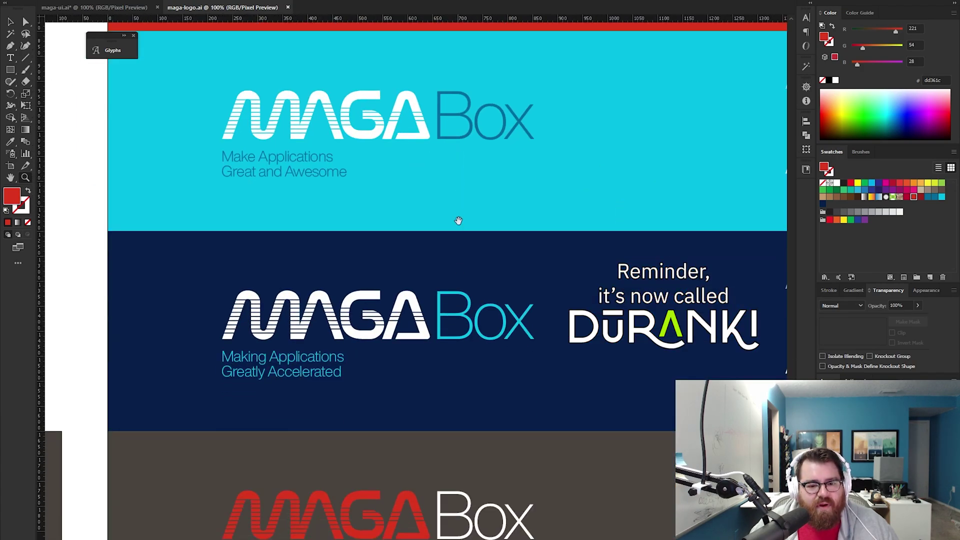
drag(466, 383, 435, 308)
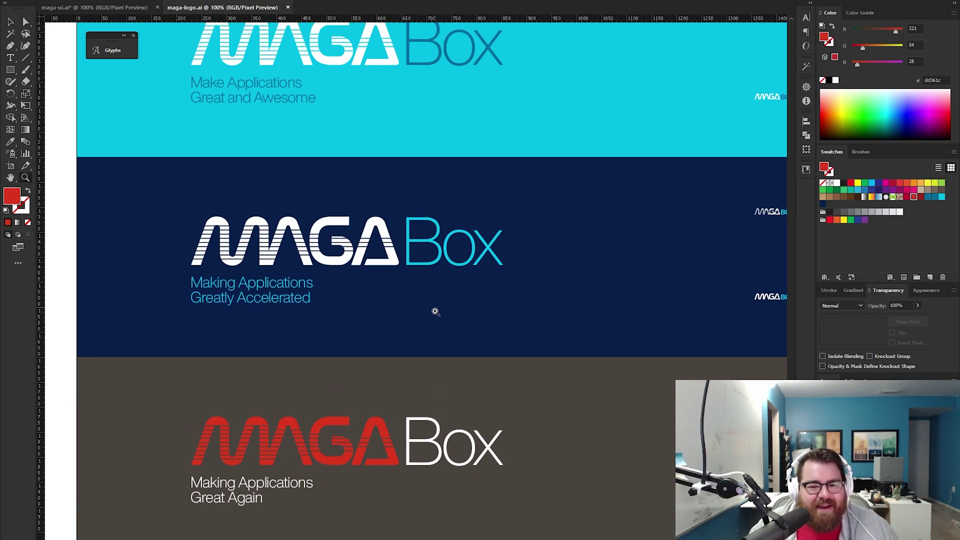
key(v)
click(473, 309)
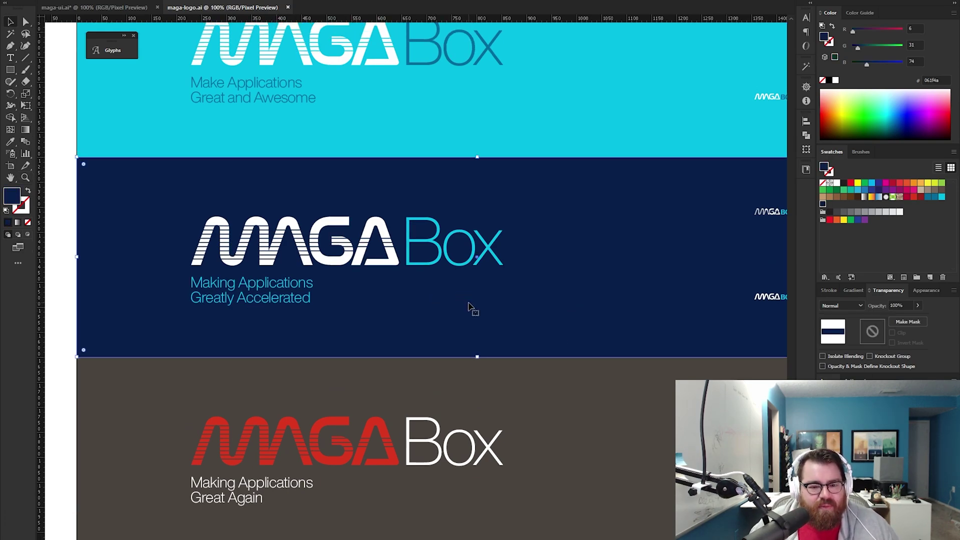
key(ctrl+Tab)
key(z)
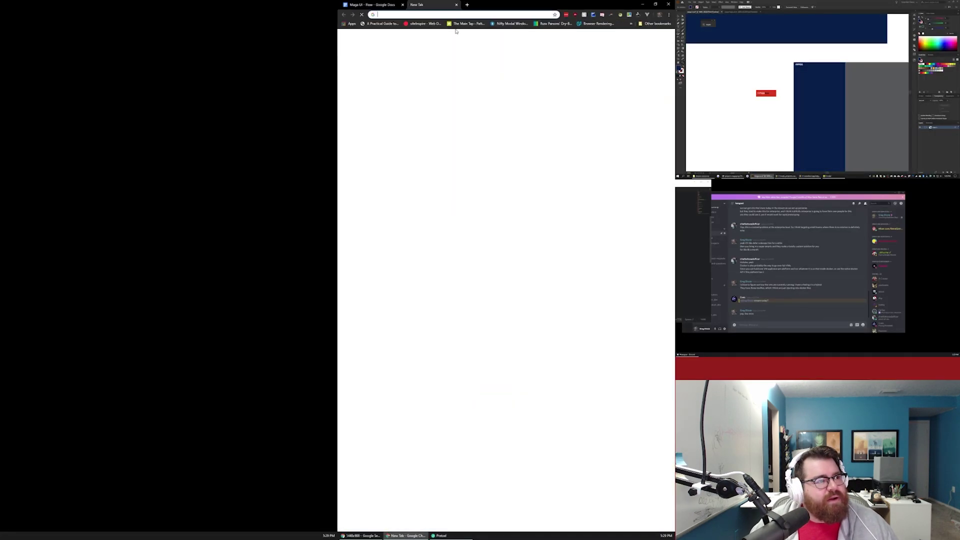
Switch to the browser, open the NASA Web Design System colors page and examine its palette.
text(nasa.git)
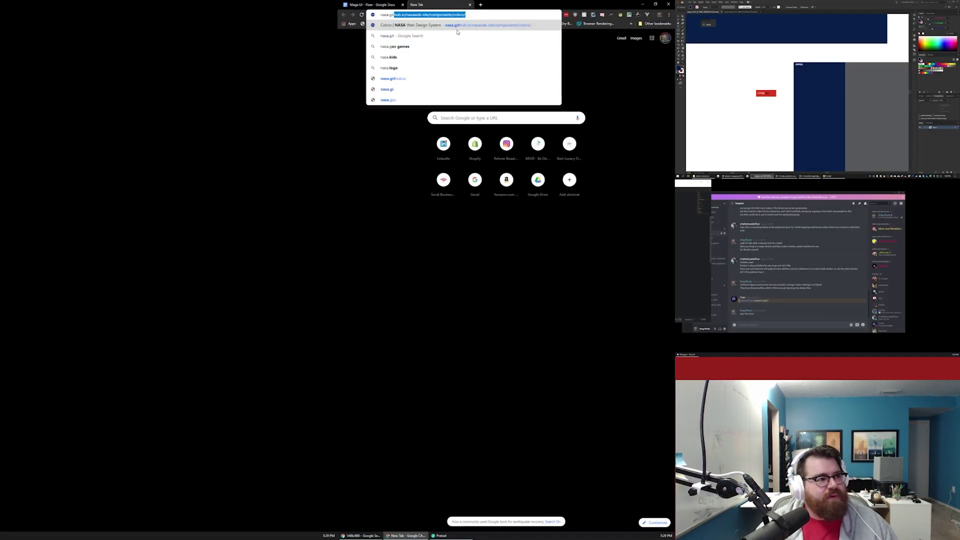
key(Return)
scroll(527, 216, down, 3)
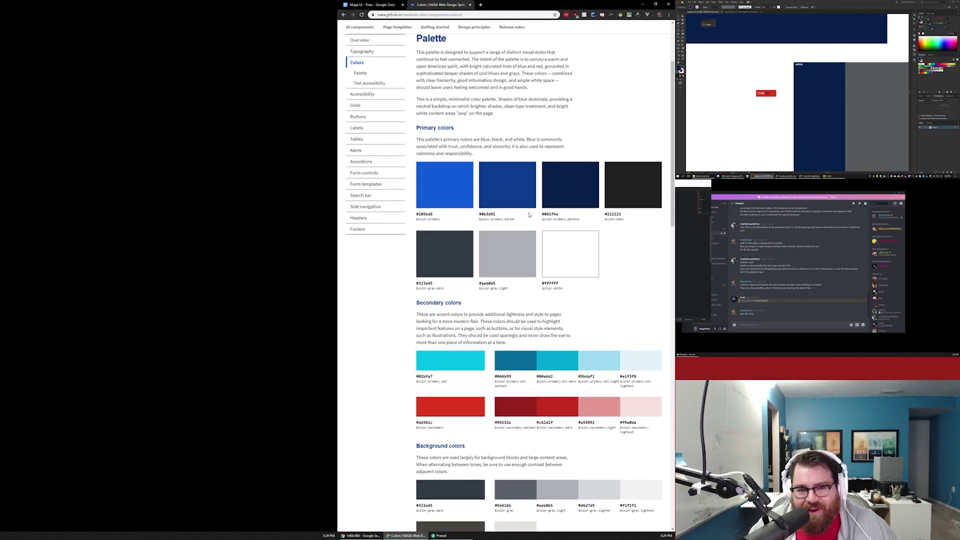
scroll(529, 215, down, 2)
scroll(528, 215, up, 1)
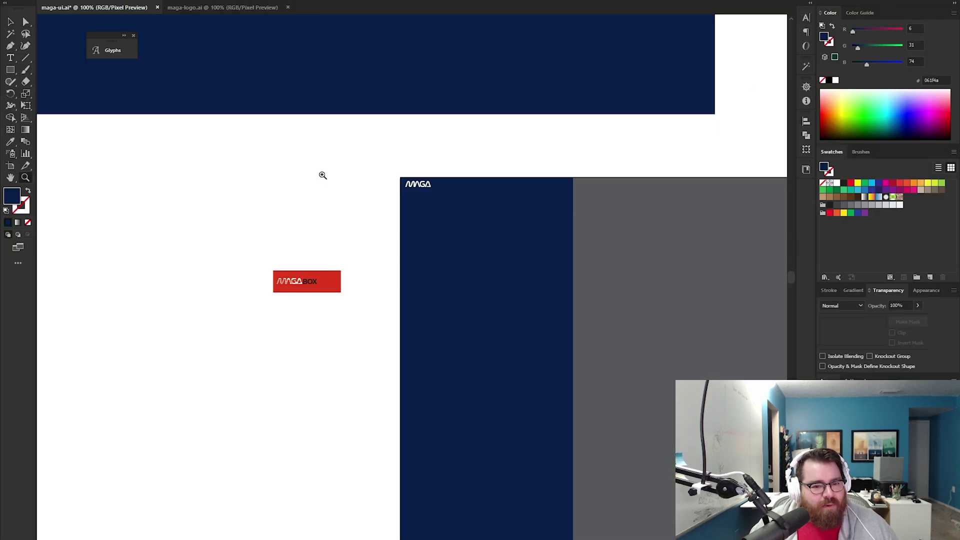
Return to maga-ui.ai in Illustrator and move the wide navy rectangle further above the artboard.
alt+click(334, 213)
alt+click(334, 213)
alt+click(334, 213)
key(v)
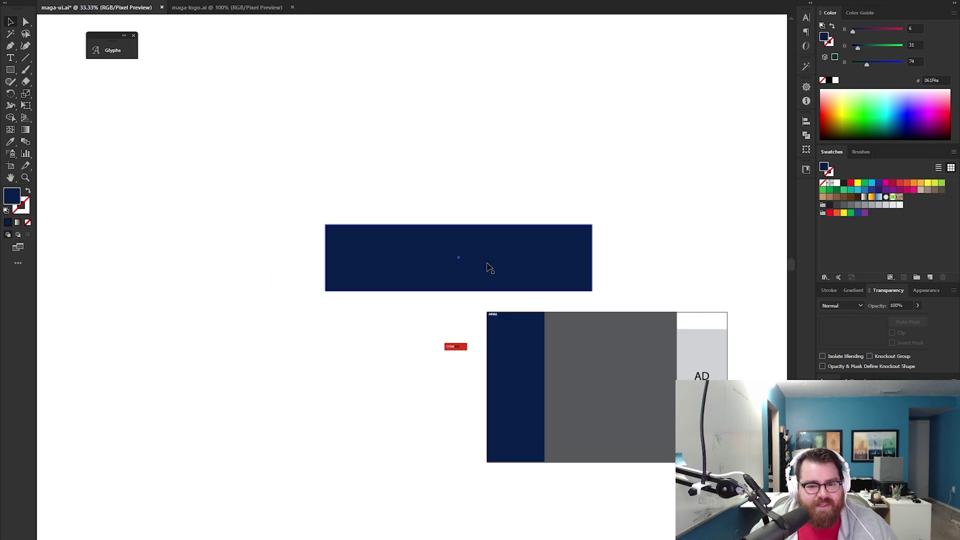
drag(489, 268, 487, 204)
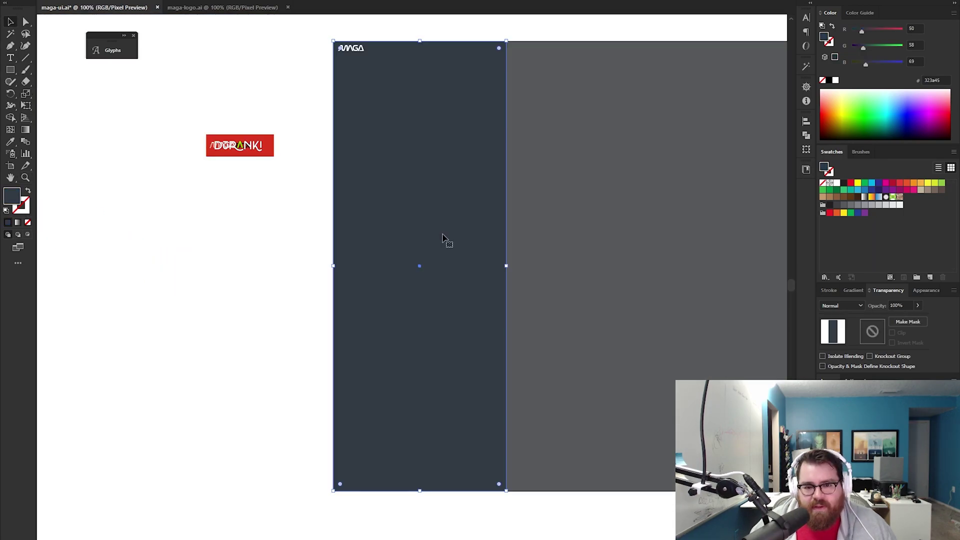
Narrow the dark slate sidebar rectangle slightly by pulling in its right edge.
drag(634, 208, 391, 217)
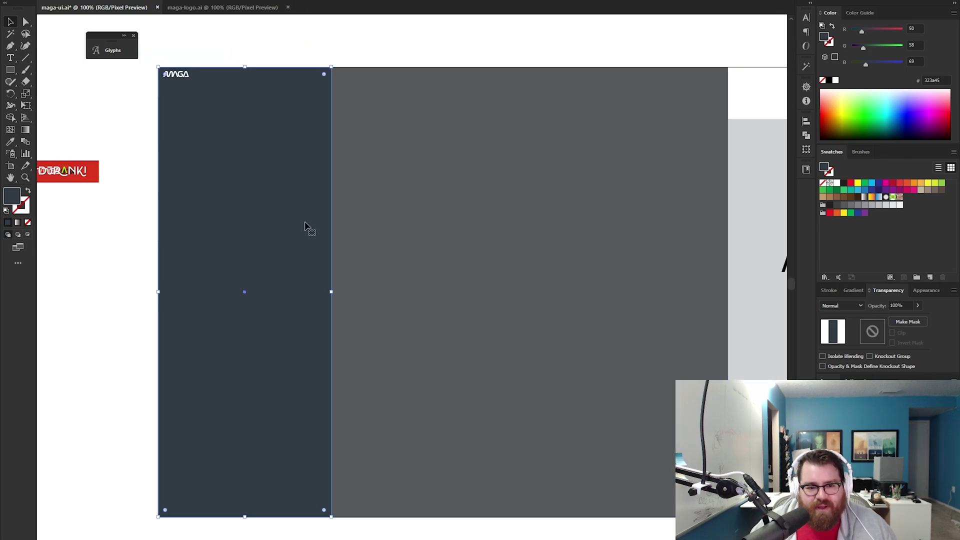
drag(331, 293, 324, 293)
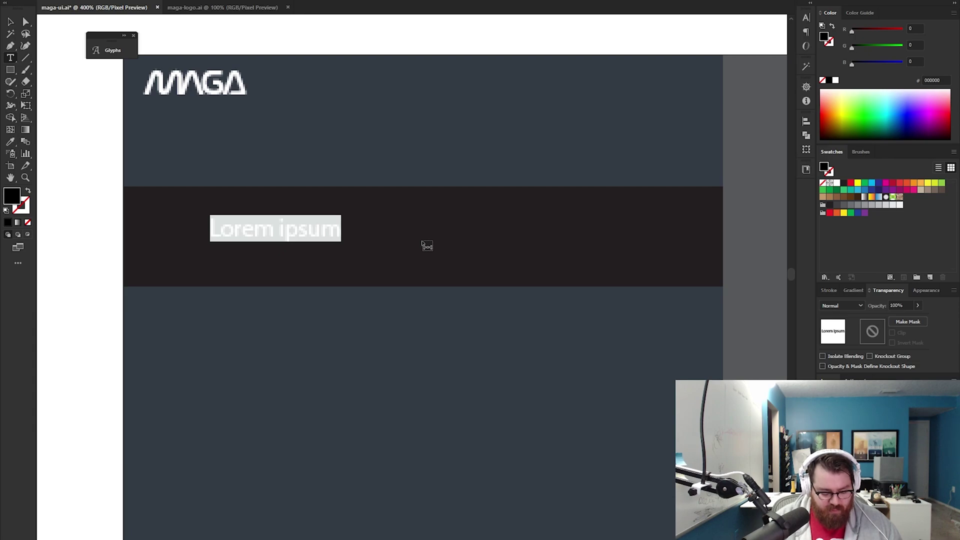
Label the dark band below the MAGA logo with the text BDGR and fill the text white.
text(Badger)
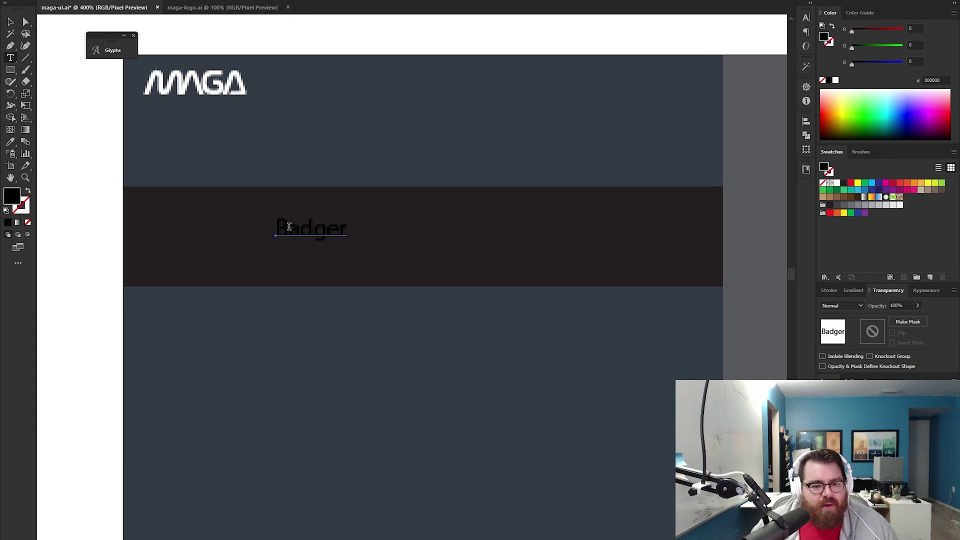
drag(289, 229, 426, 230)
text(DGR)
key(Escape)
click(835, 190)
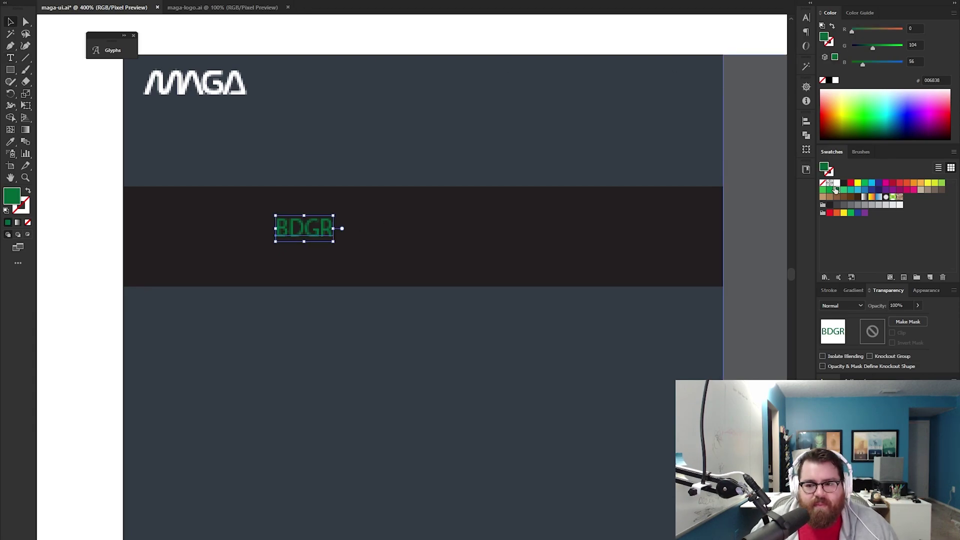
click(837, 183)
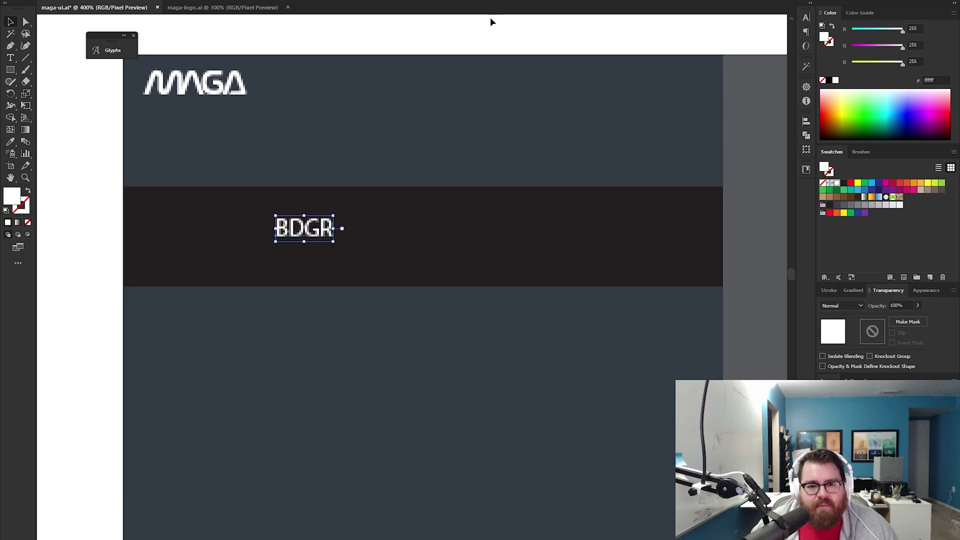
Set the BDGR label's font to Source Code Pro.
click(521, 1)
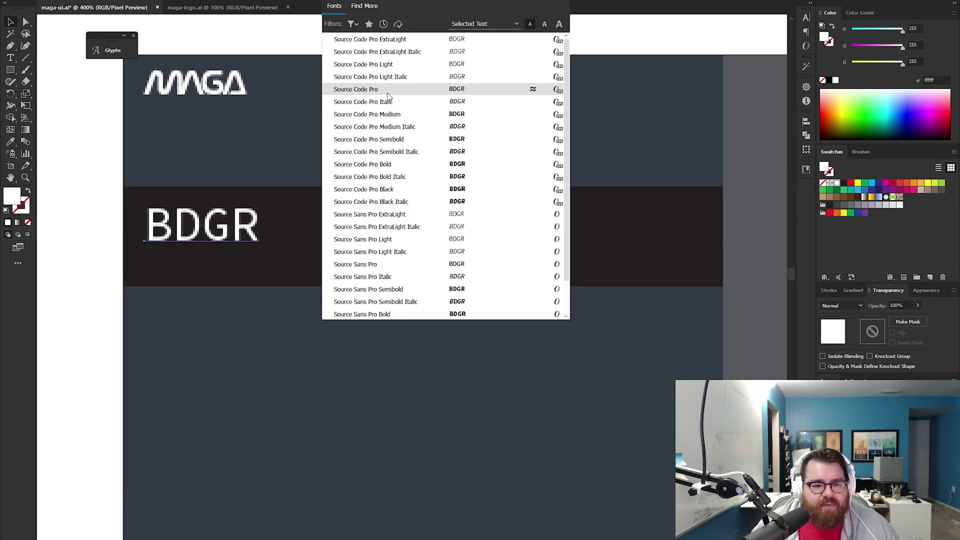
click(388, 93)
Copy the BDGR label outside the artboard as a black font sample reading Source Code and Source Sans Pro.
drag(217, 182, 416, 184)
drag(426, 234, 223, 159)
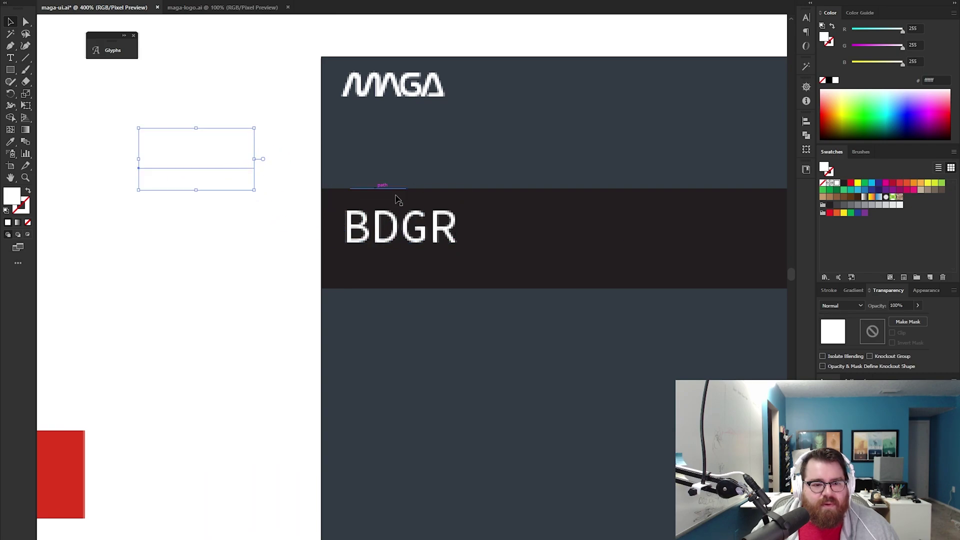
click(842, 185)
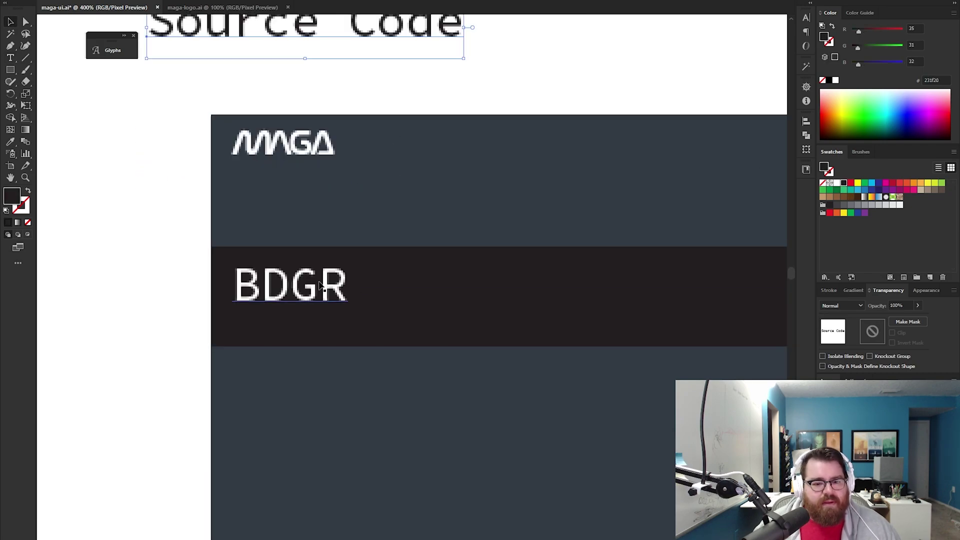
click(316, 286)
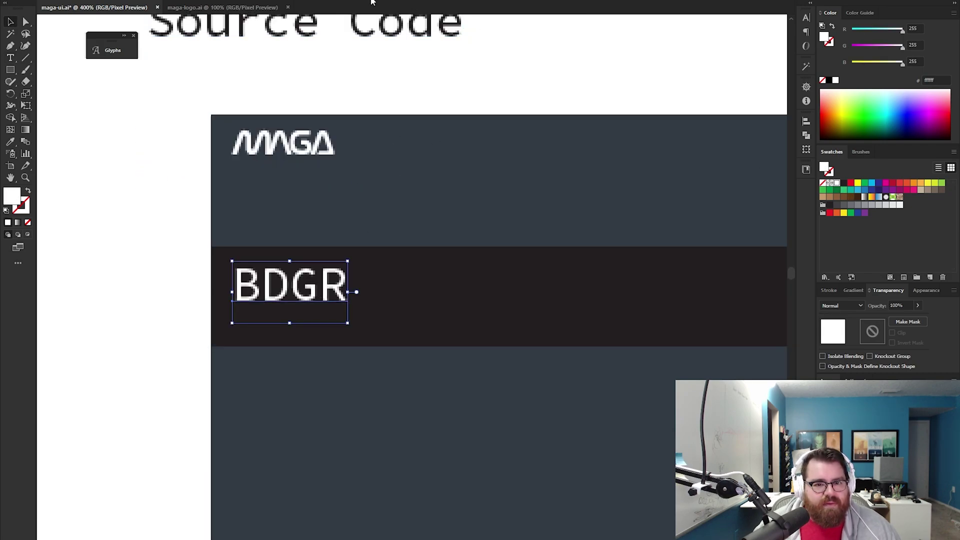
scroll(407, 161, up, 5)
drag(414, 179, 430, 211)
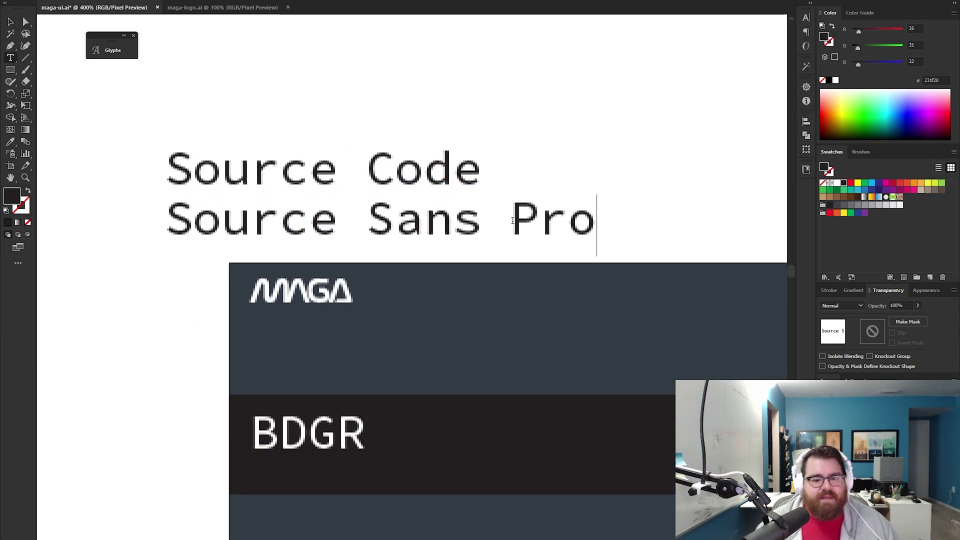
Switch to the browser's OFL web version page and examine the first two permission conditions of the SIL Open Font License.
key(ctrl+0)
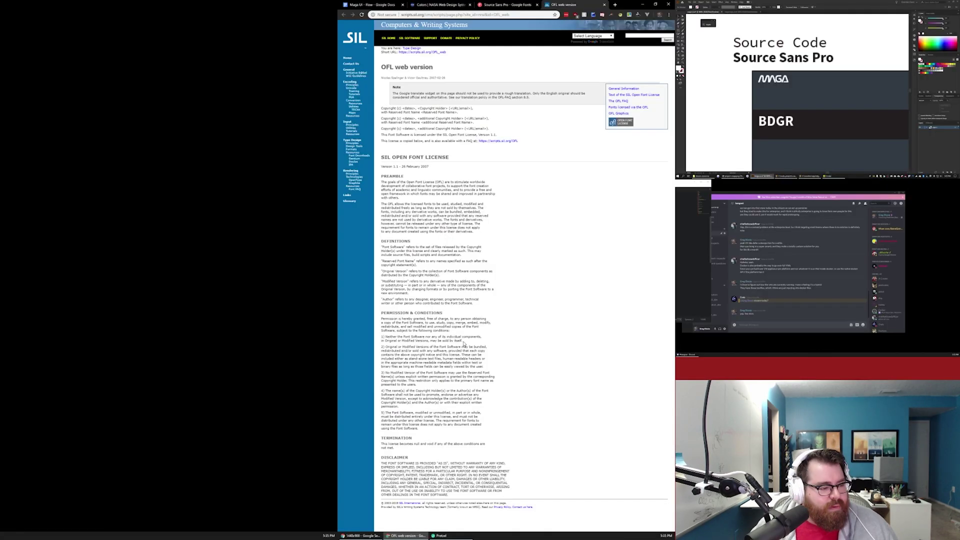
drag(467, 343, 374, 338)
drag(483, 367, 381, 347)
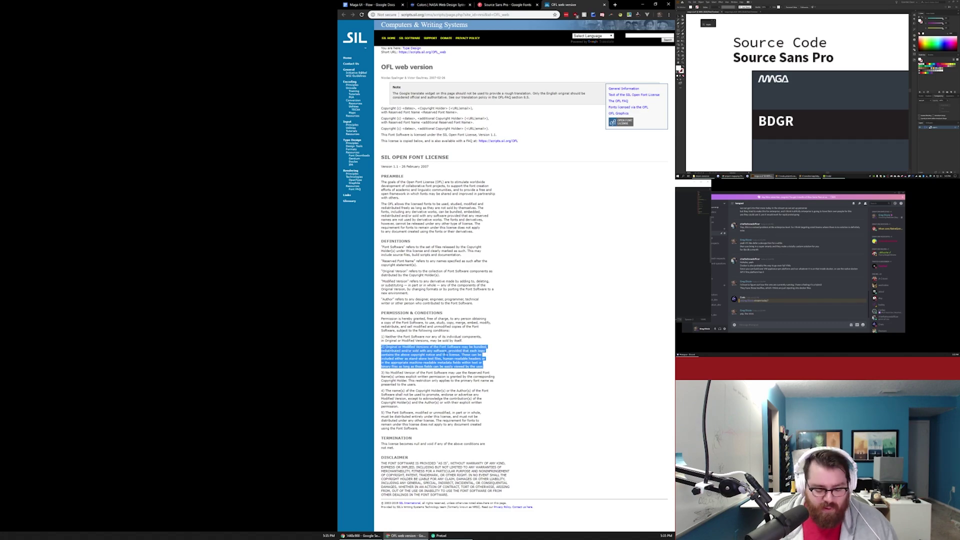
key(ctrl+plus)
key(ctrl+plus)
click(449, 324)
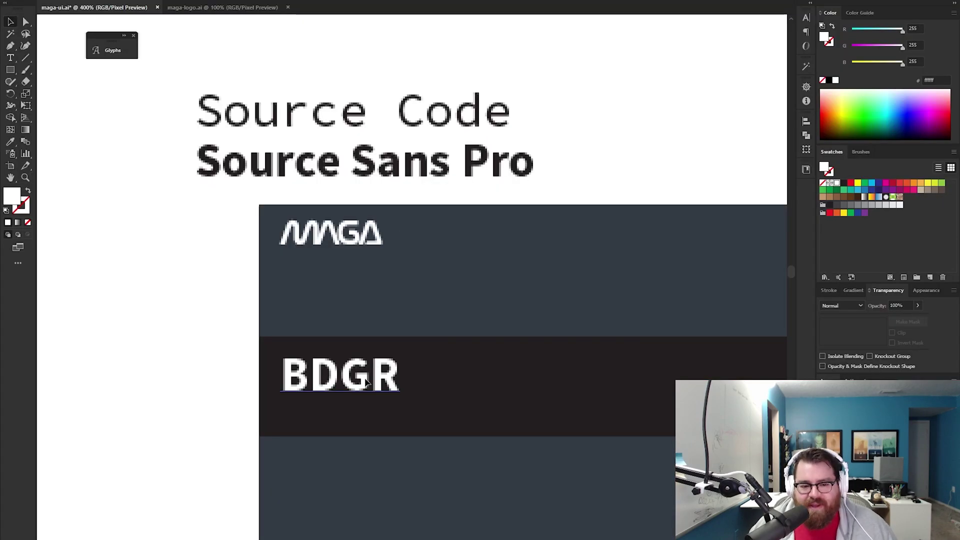
Return to maga-ui.ai in Illustrator, add a shorter grey band directly below the dark BDGR band and copy the BDGR label onto it.
click(345, 375)
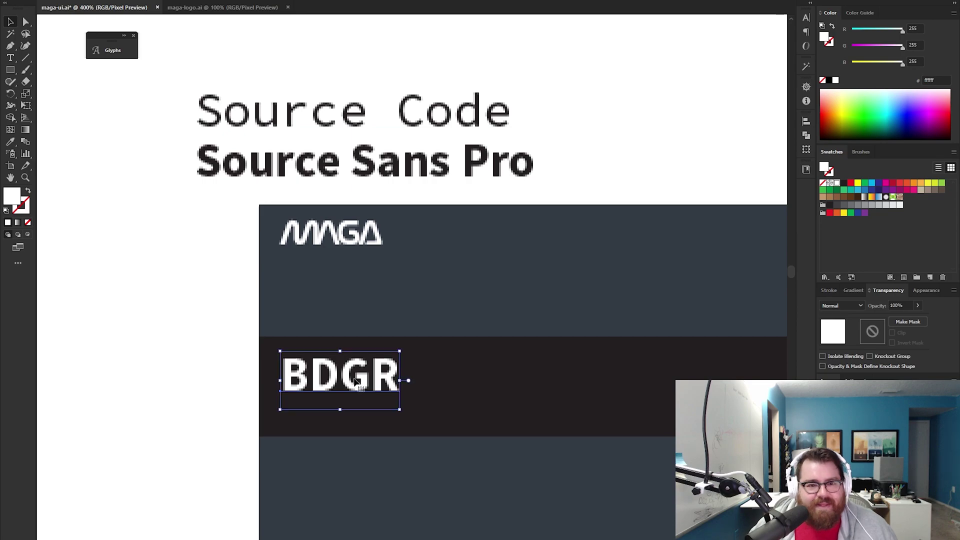
drag(503, 306, 449, 201)
drag(358, 149, 444, 295)
click(473, 228)
drag(473, 228, 407, 111)
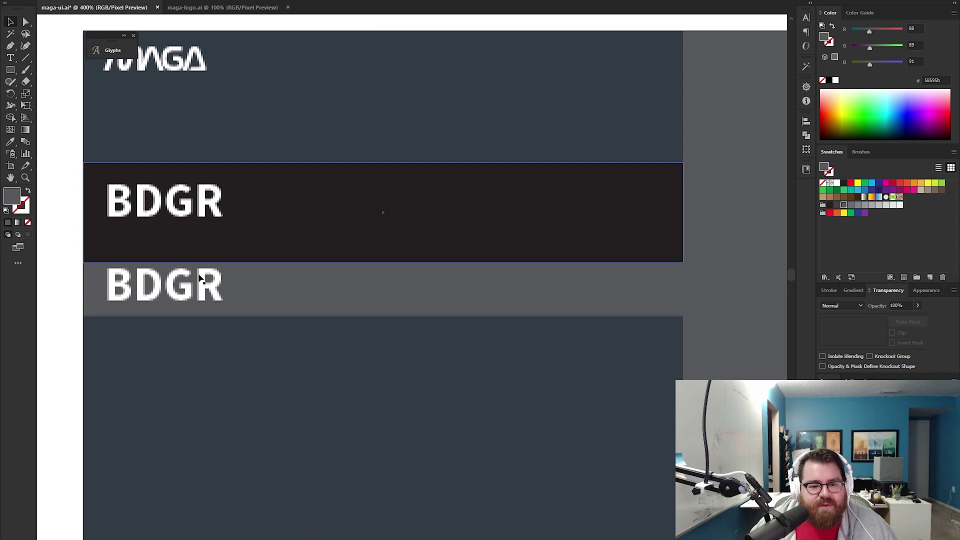
Duplicate the grey band below itself in a lighter grey and label the two rows Local and app.bdgr.io.
click(310, 300)
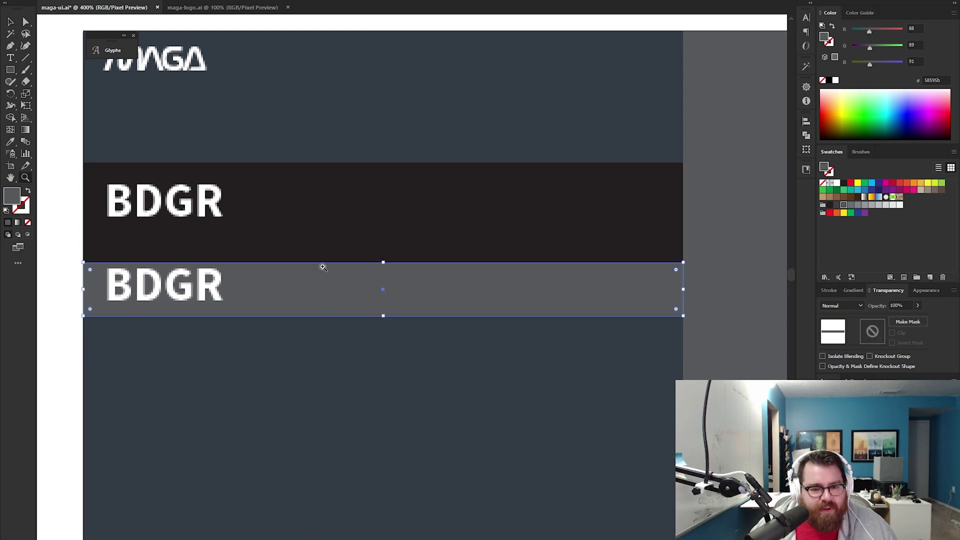
key(ctrl+equal)
drag(362, 257, 538, 212)
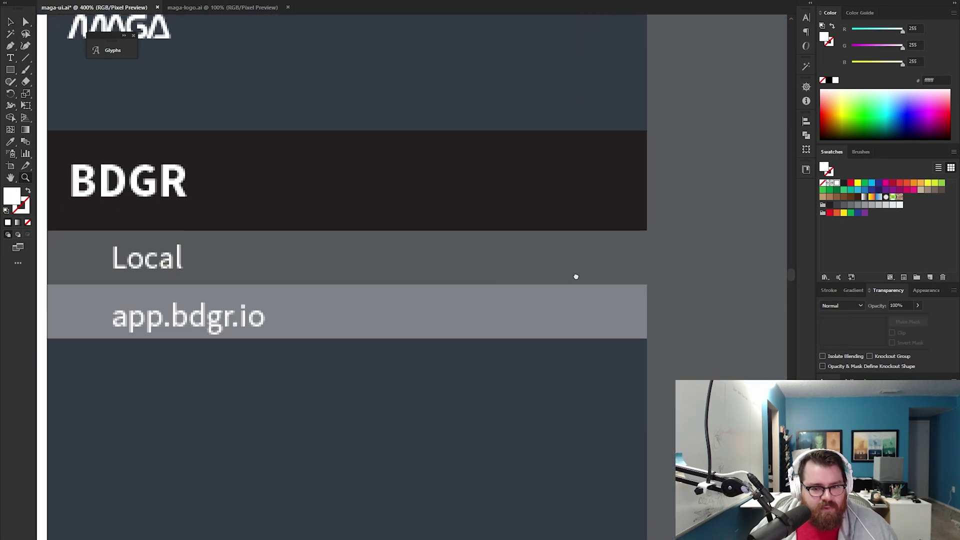
Draw a narrow vertical rectangle at the right end of the Local row and fill it green.
drag(574, 275, 484, 284)
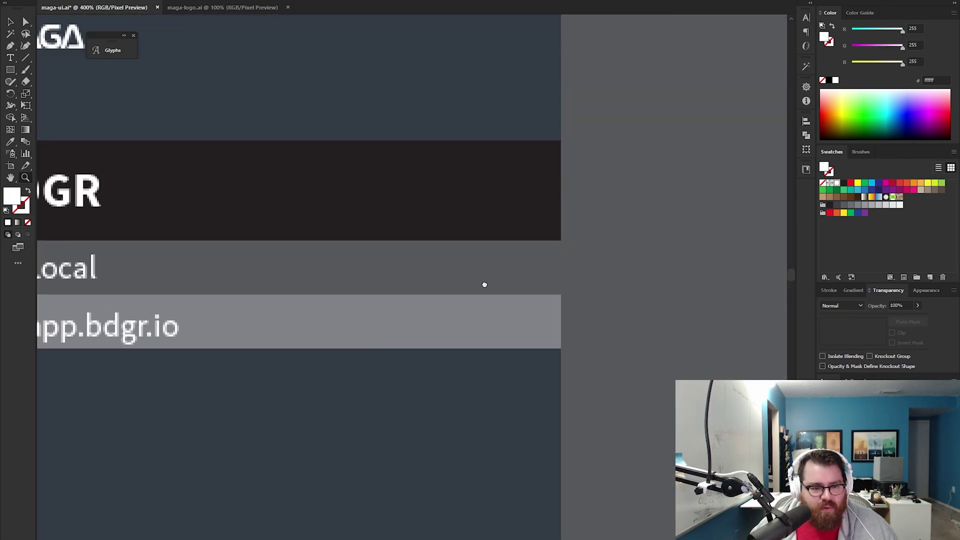
key(m)
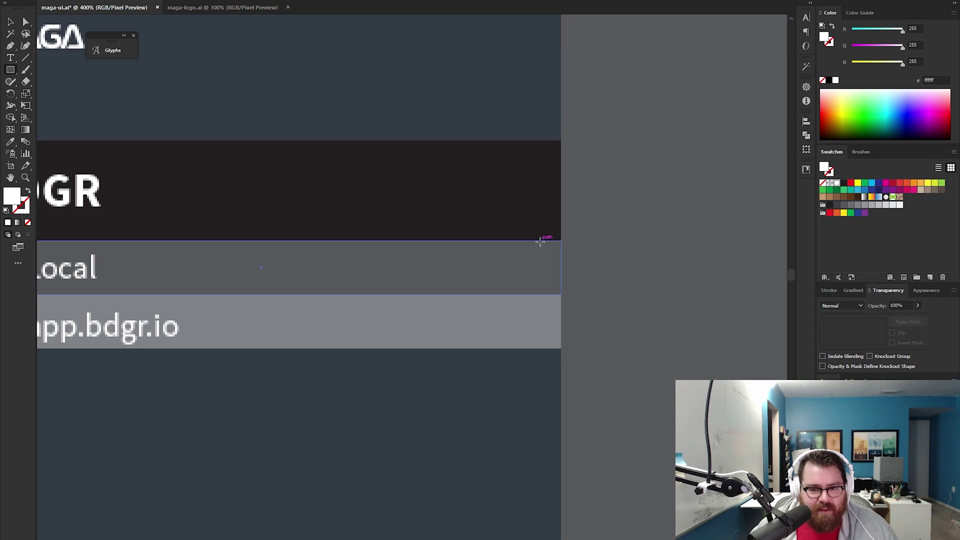
drag(540, 241, 562, 295)
key(v)
click(823, 191)
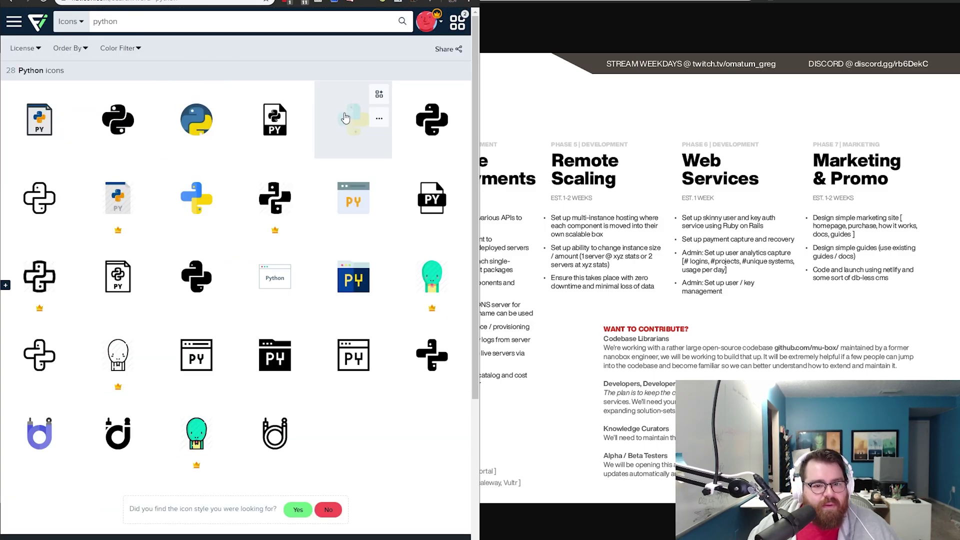
Switch to the browser's icon site and browse the Python icon, its Development pack, the Mysql icon and the Software Development Logos pack.
click(350, 148)
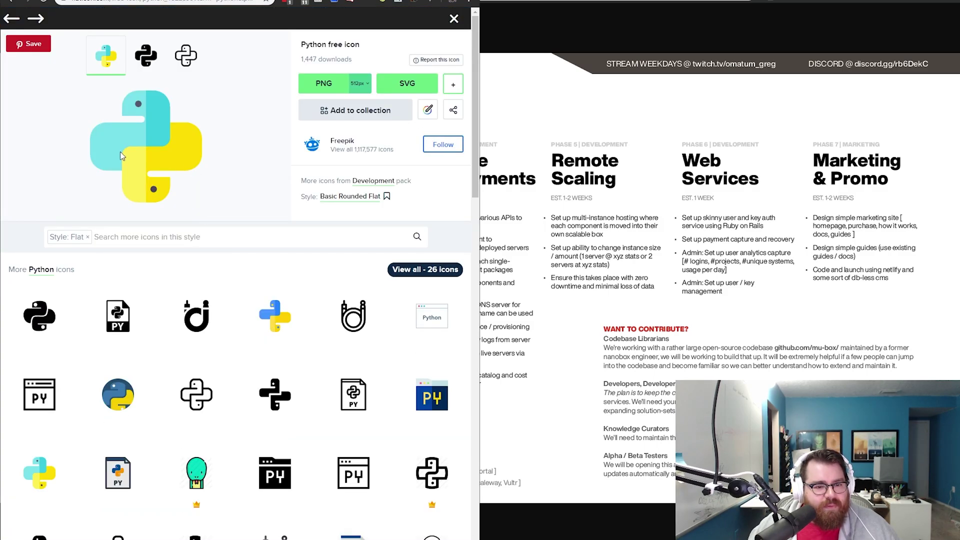
click(375, 182)
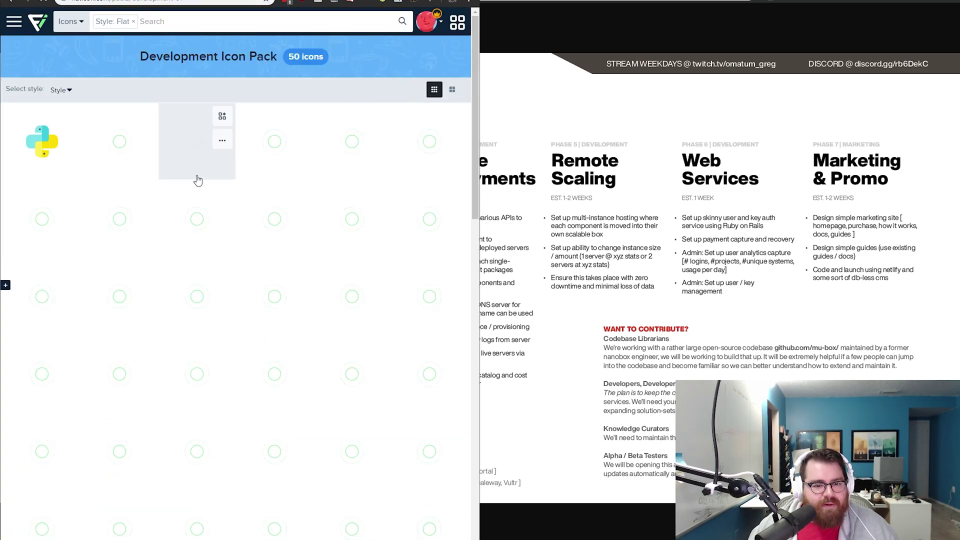
click(197, 140)
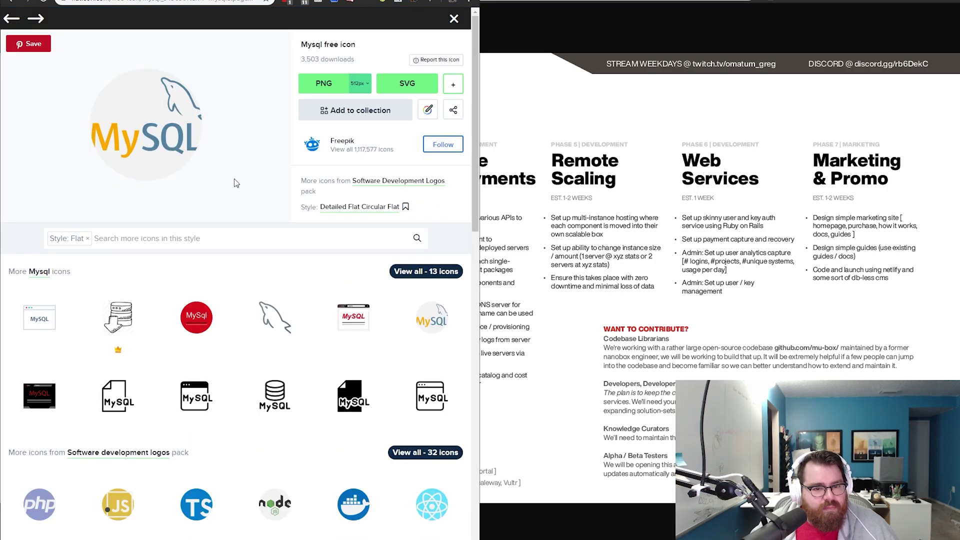
click(400, 181)
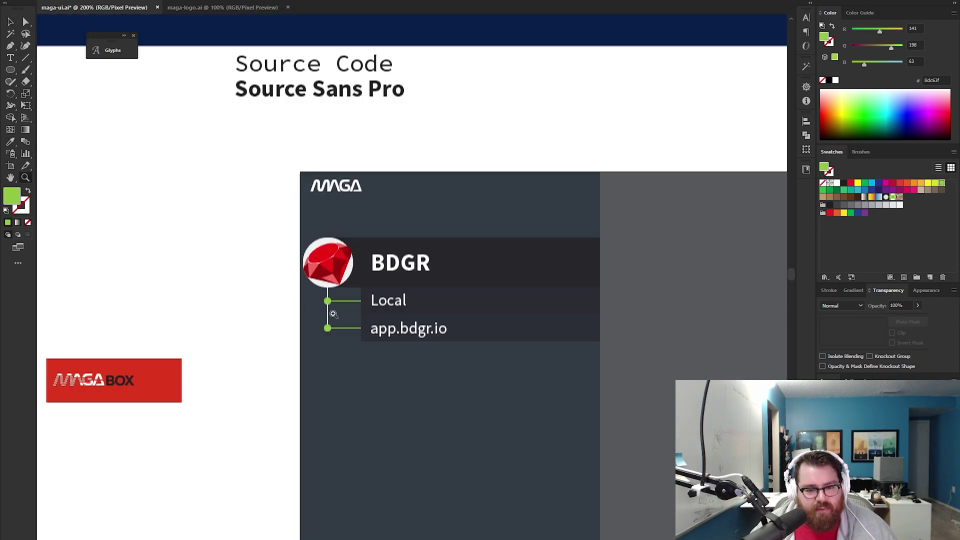
Return to maga-ui.ai and recolour the status dot and connector line beside app.bdgr.io from the swatches to red.
click(327, 317)
key(v)
click(333, 328)
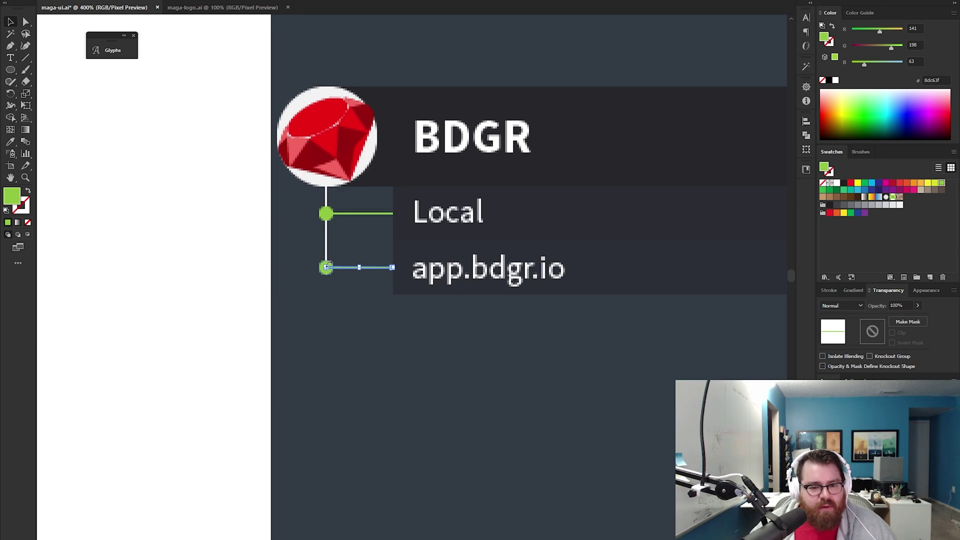
click(333, 320)
click(326, 267)
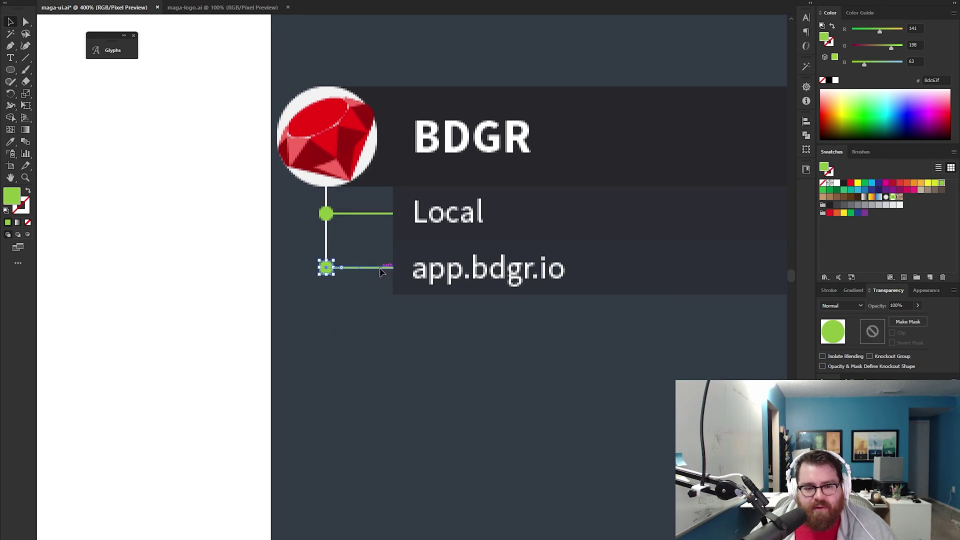
shift+click(380, 270)
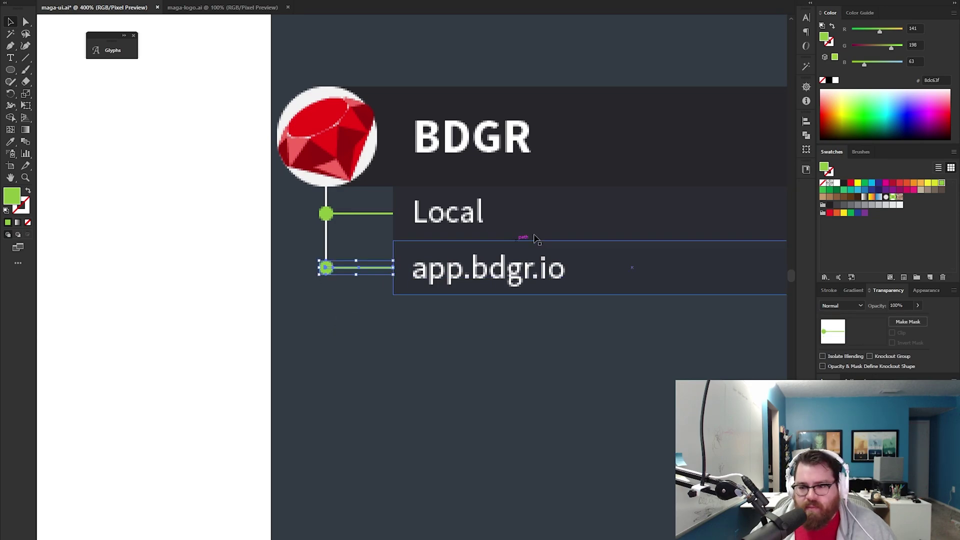
click(900, 186)
Delete the connector line between the red dot and the app.bdgr.io row.
key(m)
key(v)
click(380, 284)
key(Delete)
drag(557, 335, 448, 388)
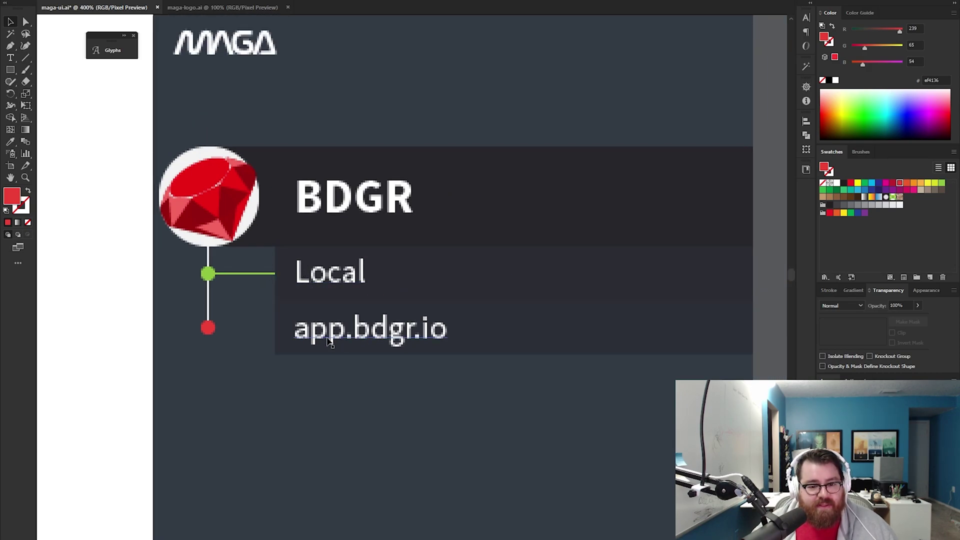
Shorten the red connector line beside app.bdgr.io by pulling in its right end, aligned to the pixel grid.
scroll(323, 337, up, 3)
click(405, 312)
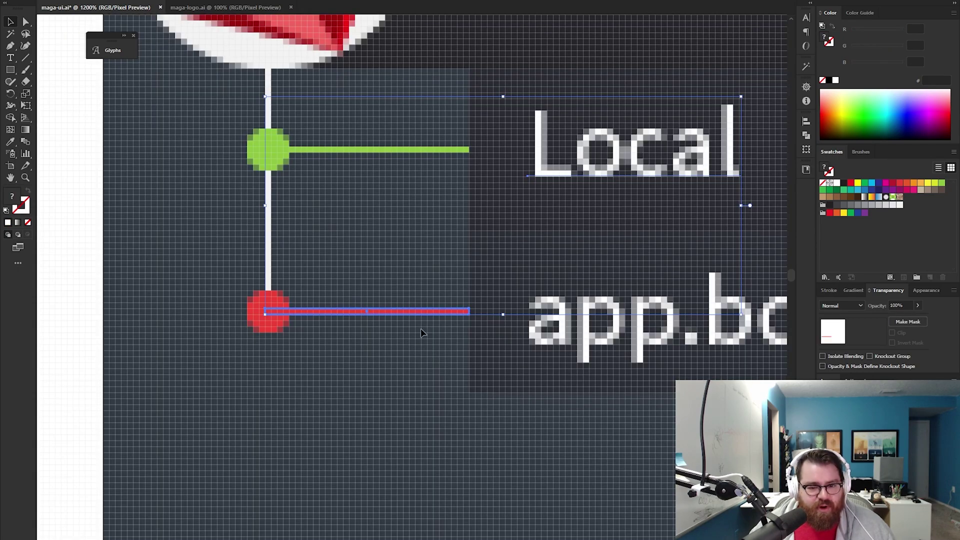
drag(426, 316, 361, 312)
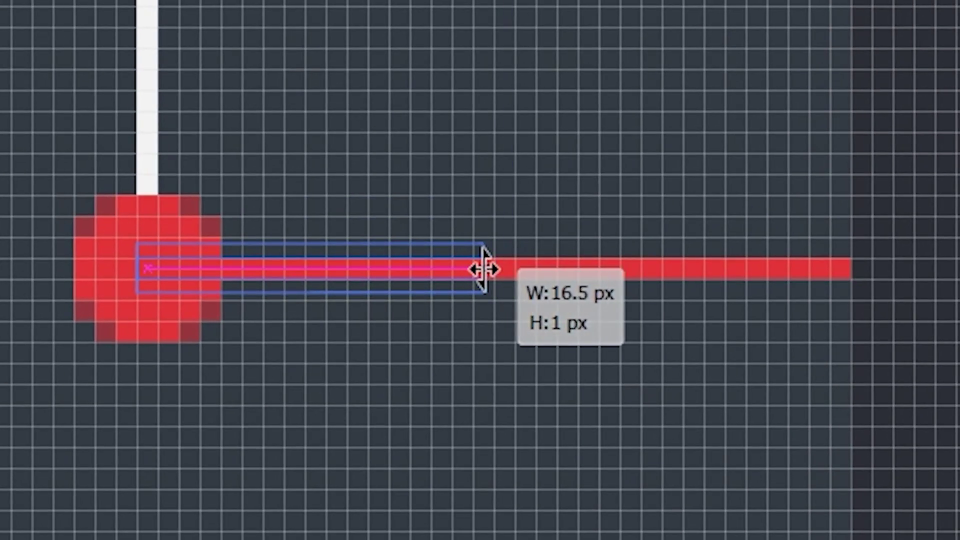
mouse_move(476, 270)
mouse_down()
mouse_move(465, 266)
mouse_move(474, 269)
mouse_up()
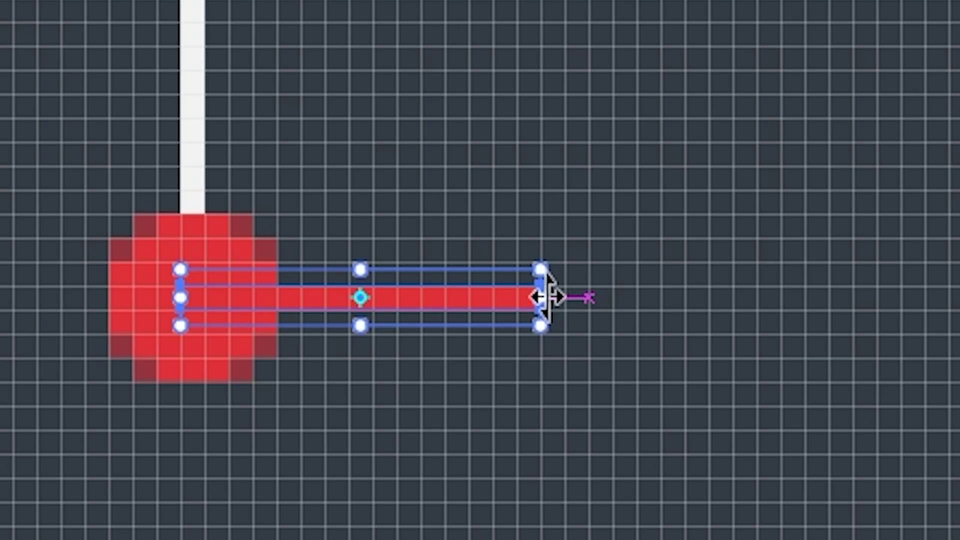
drag(548, 297, 568, 296)
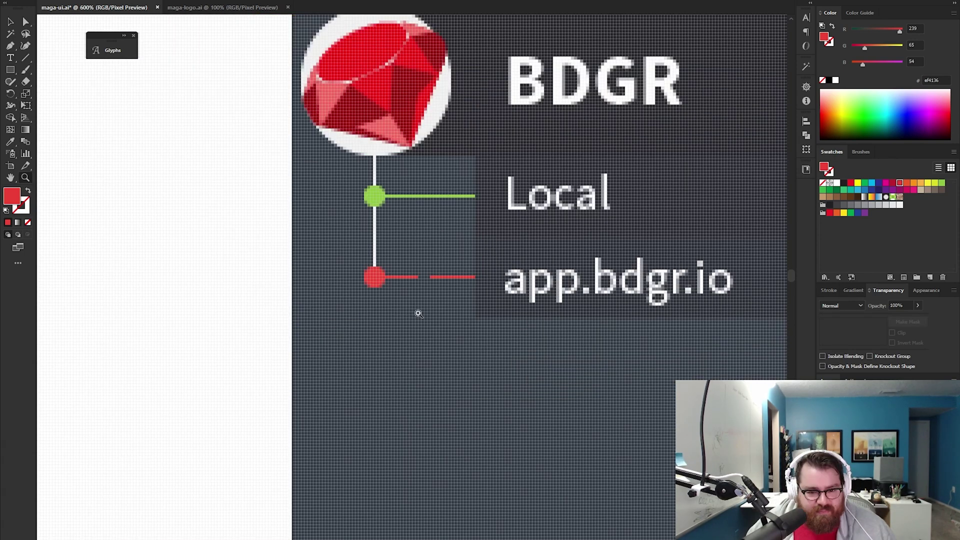
Add vertical end caps to the broken red connector and place a white monitor icon in a dark circle before Local.
drag(420, 292, 360, 345)
alt+click(372, 326)
alt+click(373, 325)
alt+click(372, 325)
alt+click(373, 325)
click(424, 258)
click(424, 258)
click(425, 257)
click(470, 267)
click(468, 266)
click(396, 289)
click(364, 279)
key(v)
click(424, 245)
key(e)
drag(390, 244, 413, 243)
drag(412, 243, 413, 243)
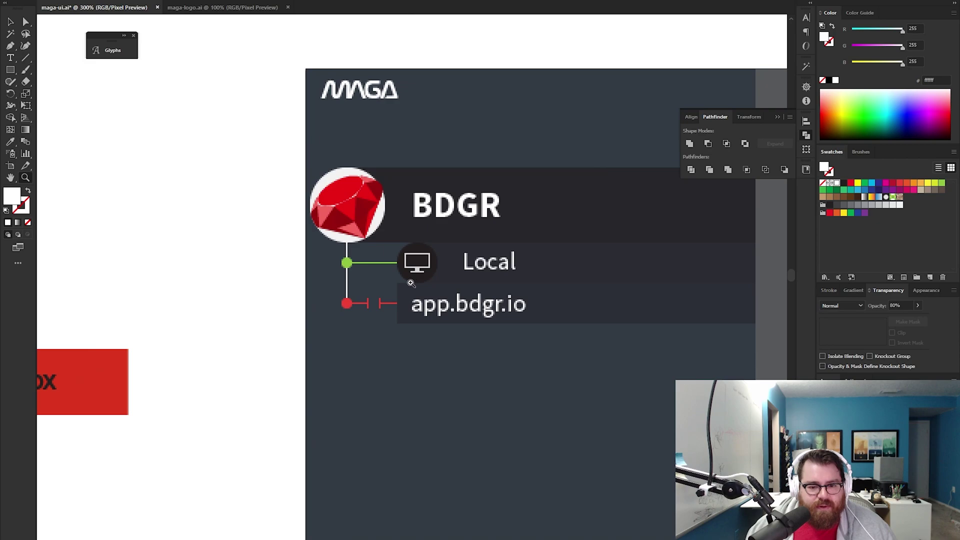
Add a dark circle containing white AWS text before app.bdgr.io and reduce the size of the Local and app.bdgr.io labels.
click(411, 282)
click(433, 253)
click(432, 253)
click(404, 295)
click(431, 451)
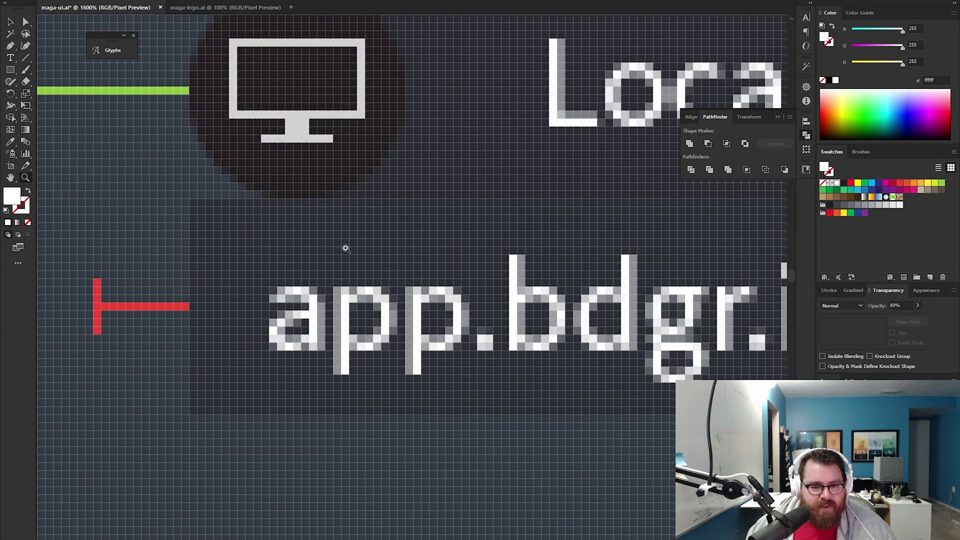
key(v)
click(346, 251)
click(228, 251)
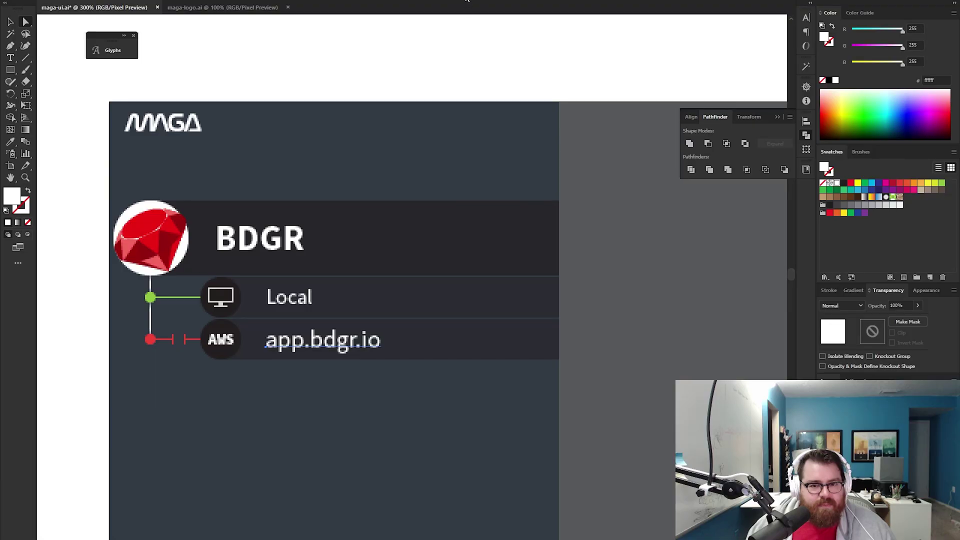
click(437, 159)
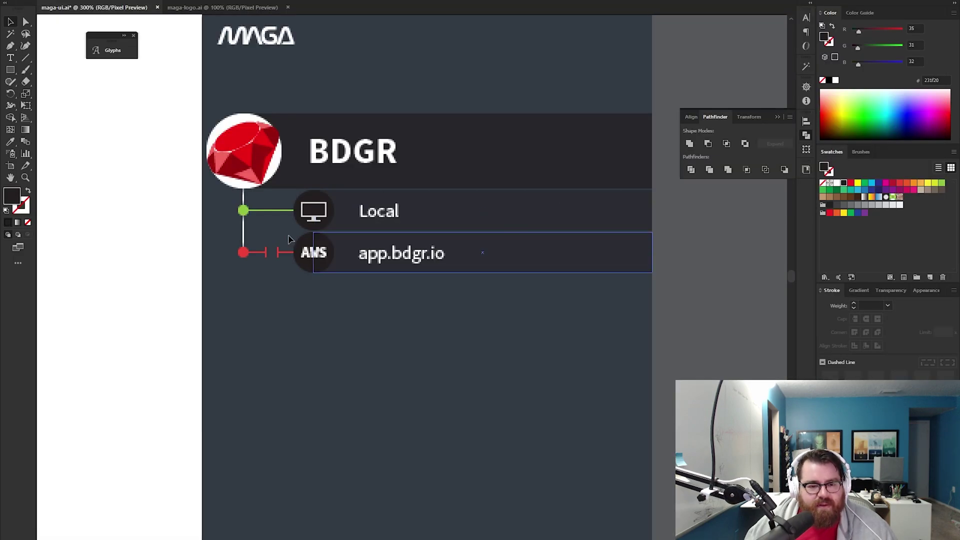
Nudge the Local and app.bdgr.io rows down from the BDGR band and widen the gap between the two rows.
drag(220, 198, 647, 298)
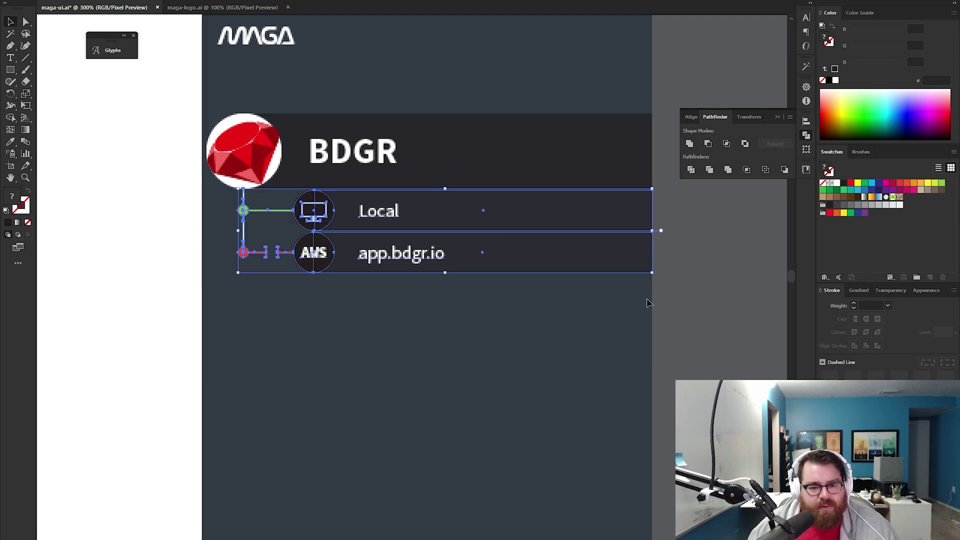
key(Down)
click(229, 247)
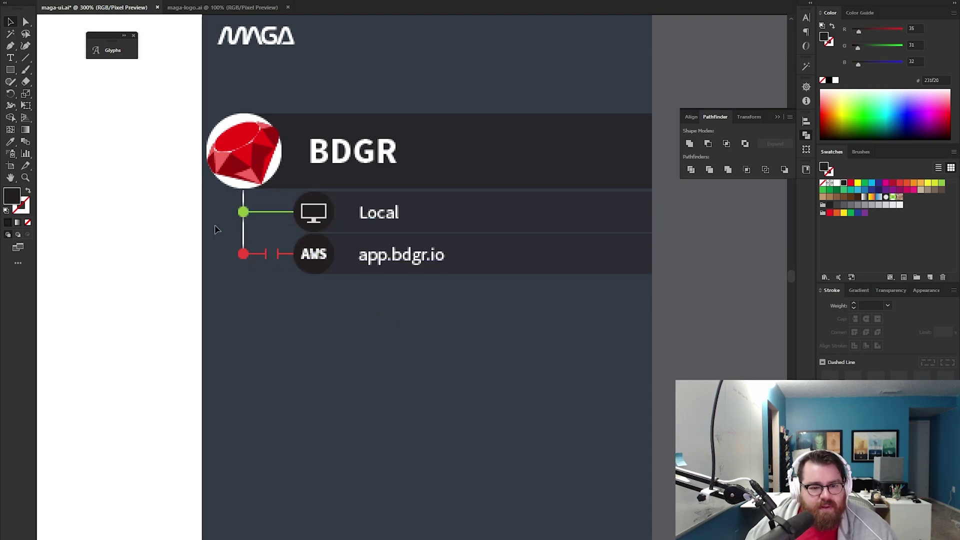
drag(220, 254, 654, 315)
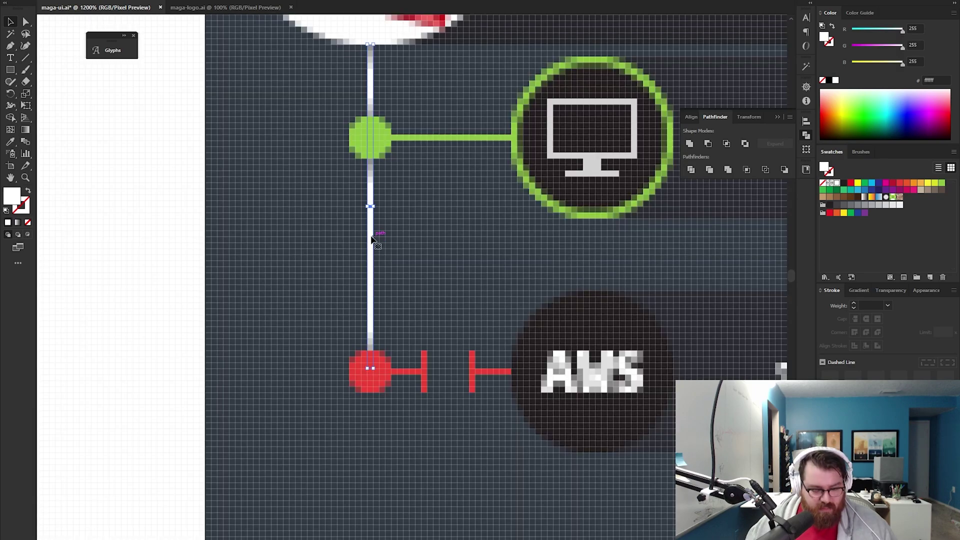
Draw a small horizontal white rectangle across the vertical line between the green and red dots.
key(m)
drag(326, 231, 415, 247)
key(v)
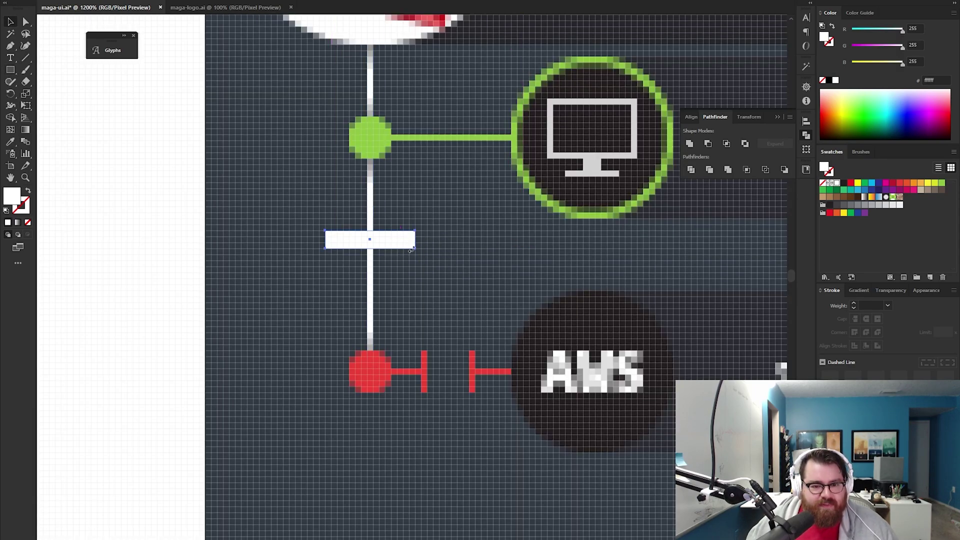
Flatten the white rectangle into a thin crossbar on the vertical line and add the label CLOUD DEPLOYMENTS beside it.
key(Down)
key(z)
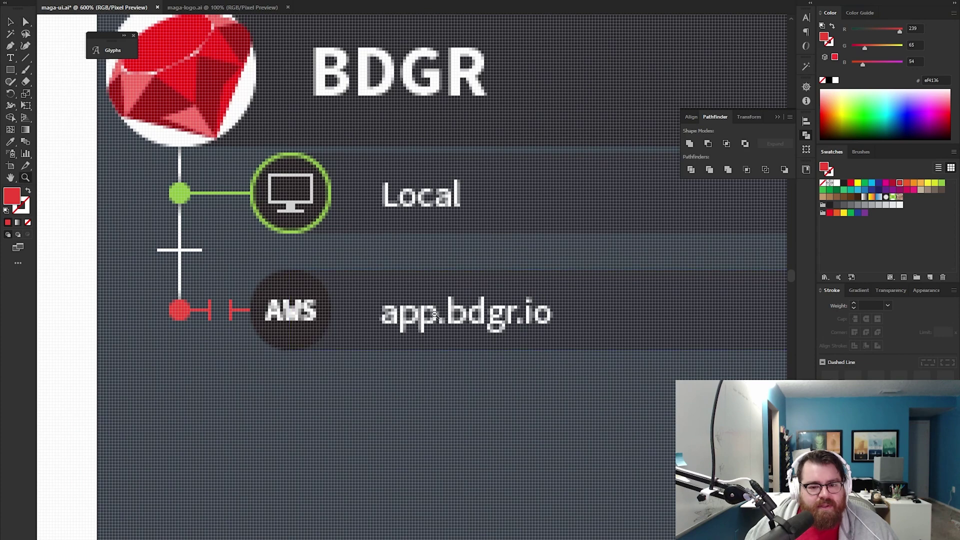
alt+click(435, 315)
alt+click(435, 314)
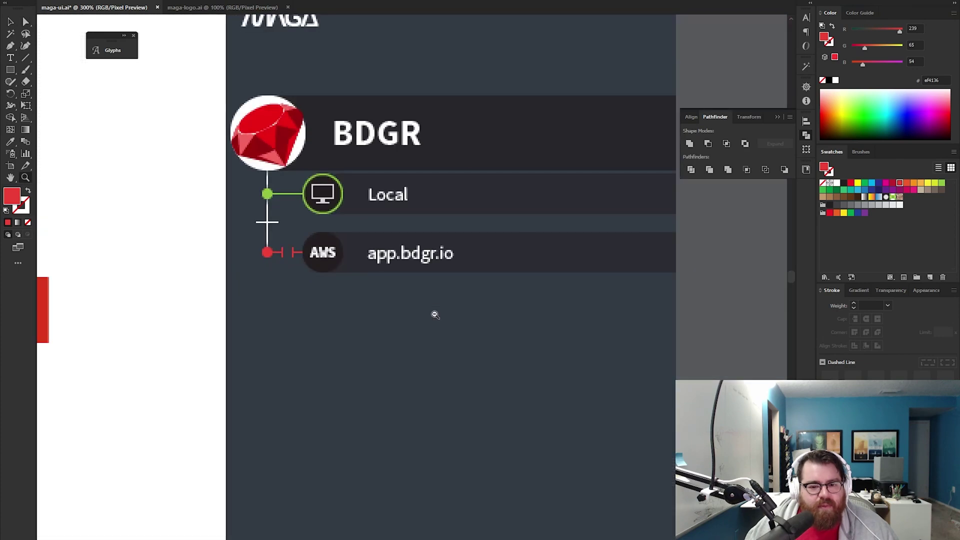
drag(447, 243, 403, 272)
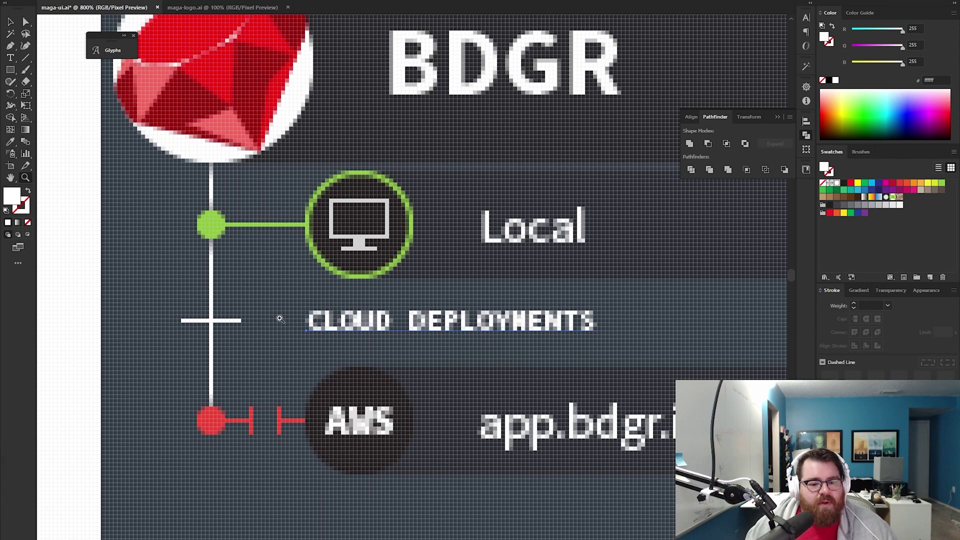
Extend the white crossbar from the vertical line toward CLOUD DEPLOYMENTS and set that label's opacity to 50%.
click(280, 319)
key(v)
click(342, 283)
key(e)
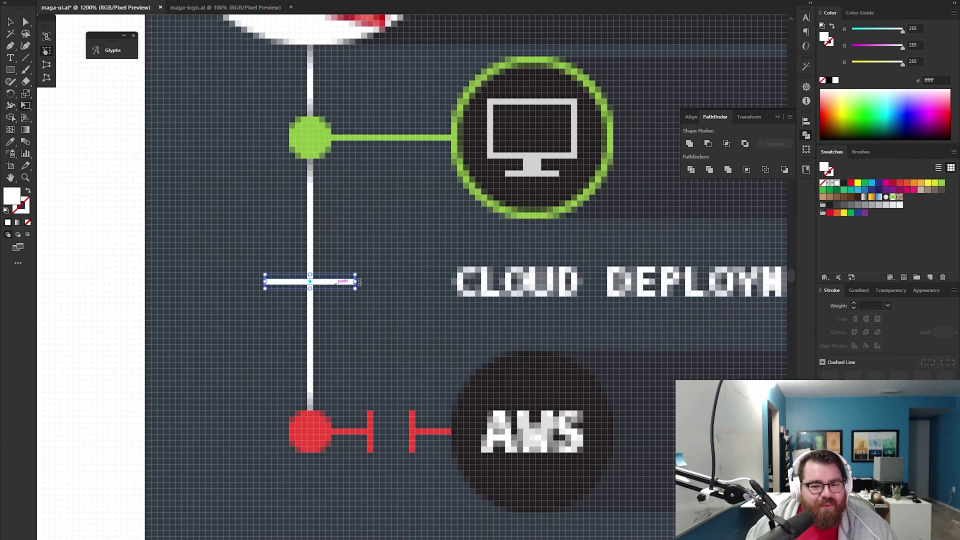
drag(356, 282, 442, 283)
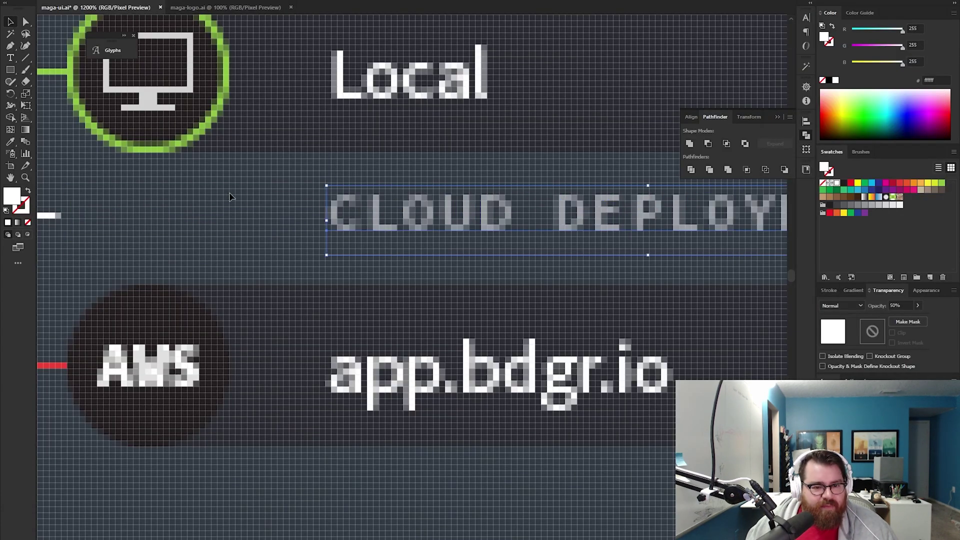
Lengthen the white connector before CLOUD DEPLOYMENTS and mark its junction with the vertical line with a hollow white circle.
click(229, 196)
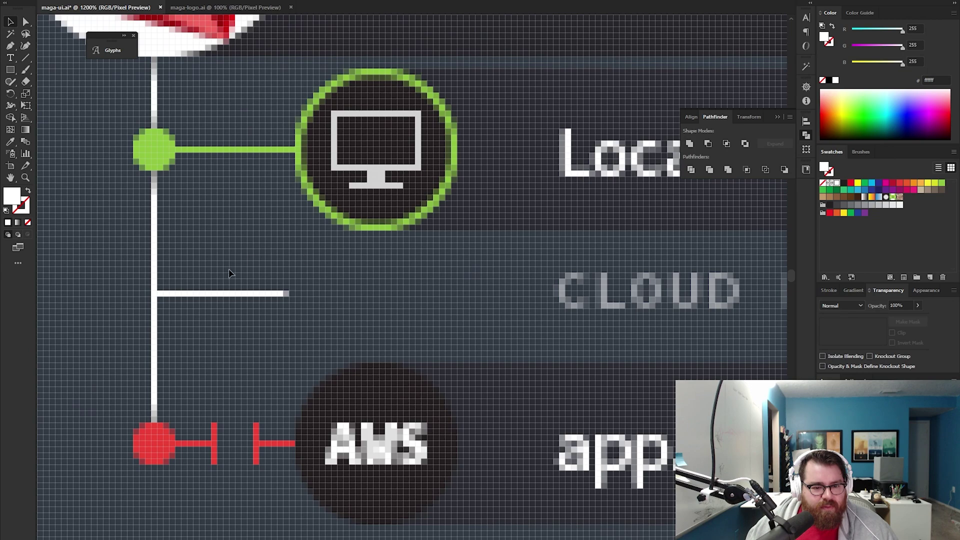
click(230, 293)
key(e)
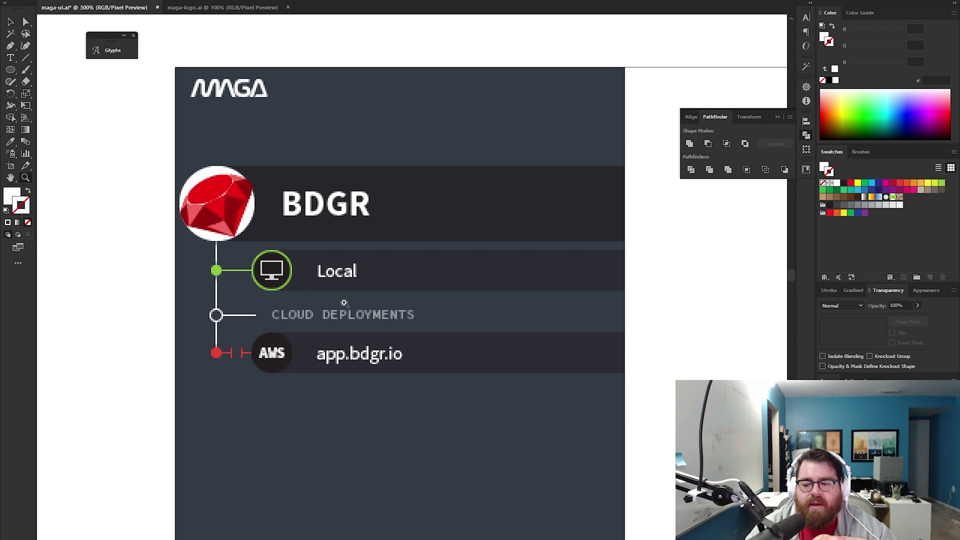
Rename the Local label bdgr.test and expand the AWS row's label to app.bdgr.io → #PROD with a blue arrow and grey tag.
key(alt+Tab)
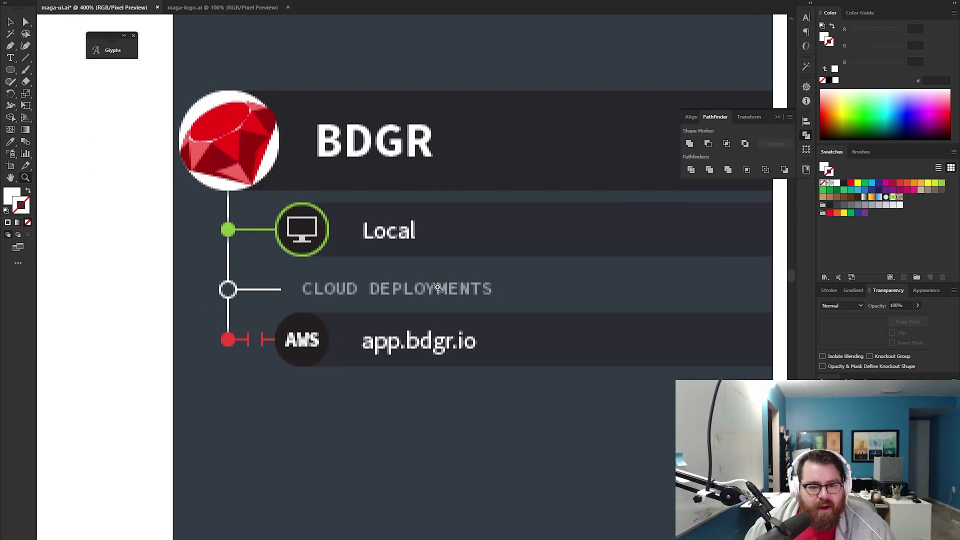
key(v)
click(395, 239)
shift+click(468, 348)
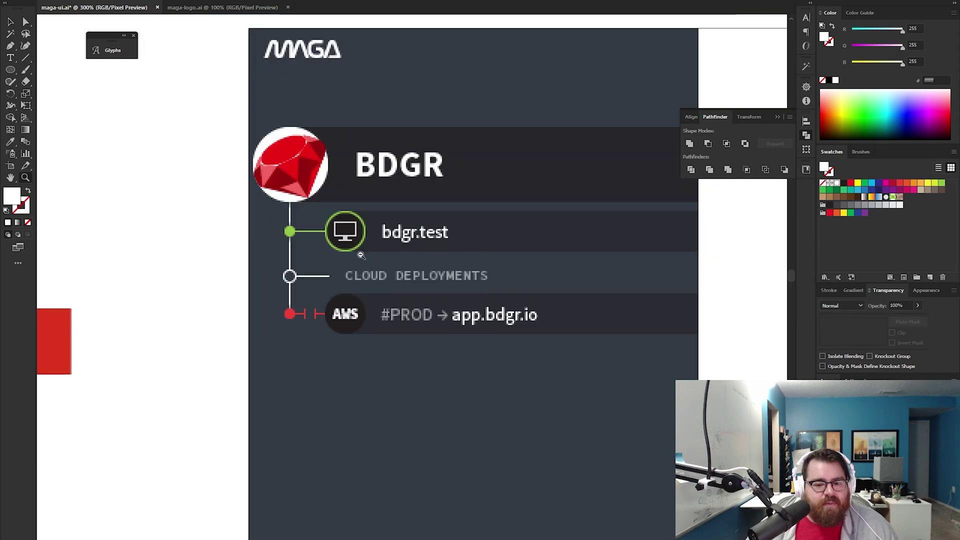
drag(501, 308, 413, 280)
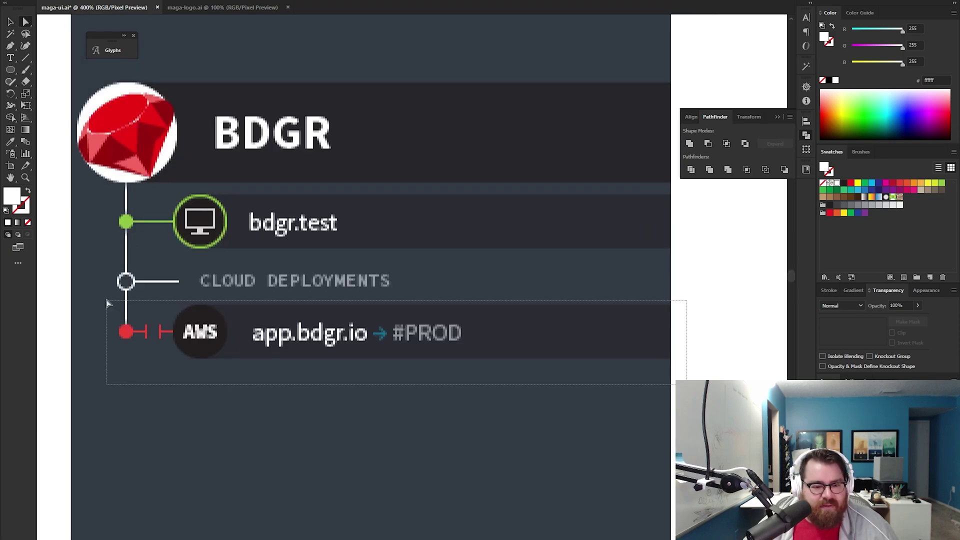
Duplicate the AWS row below itself and delete the broken red connector from the upper copy.
click(135, 306)
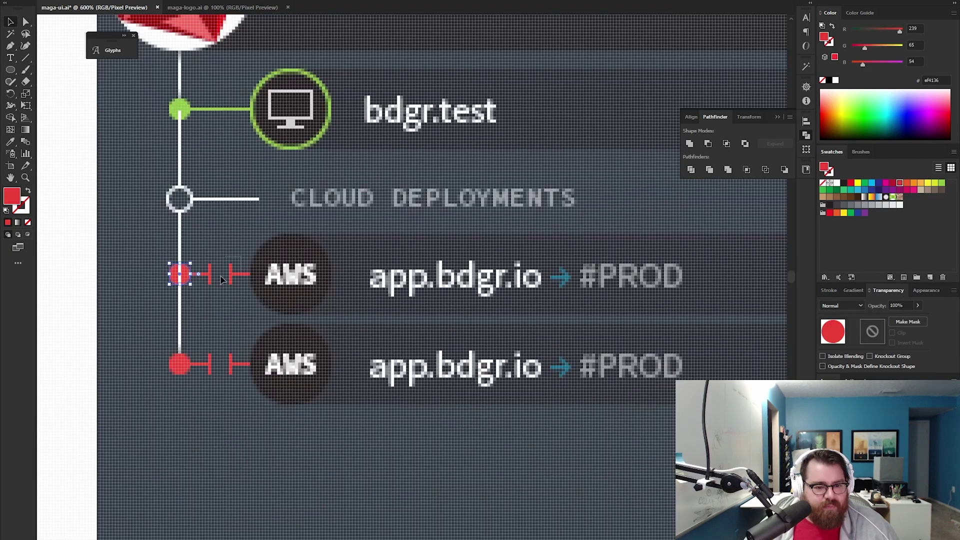
click(211, 281)
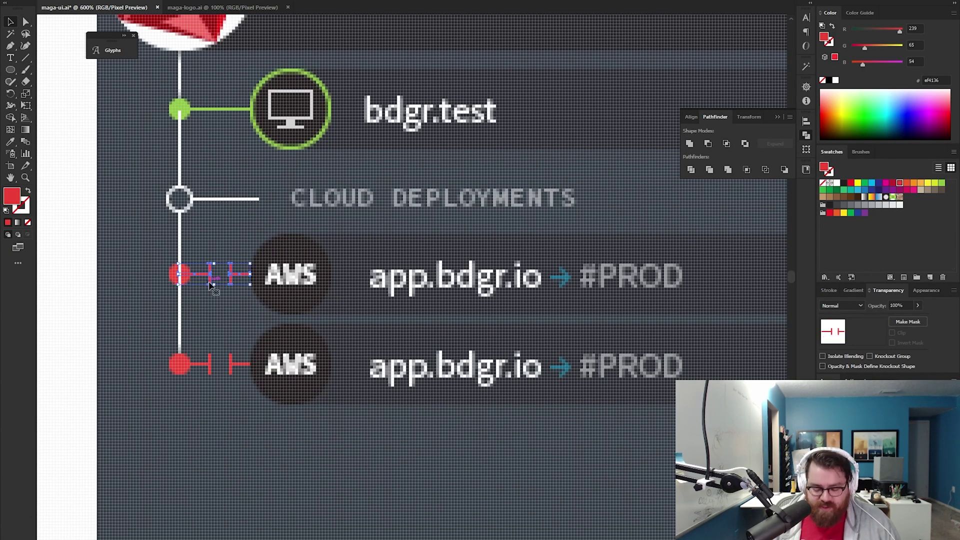
key(Delete)
Recolour the upper AWS row's red dot with the green sampled from the bdgr.test dot.
click(189, 280)
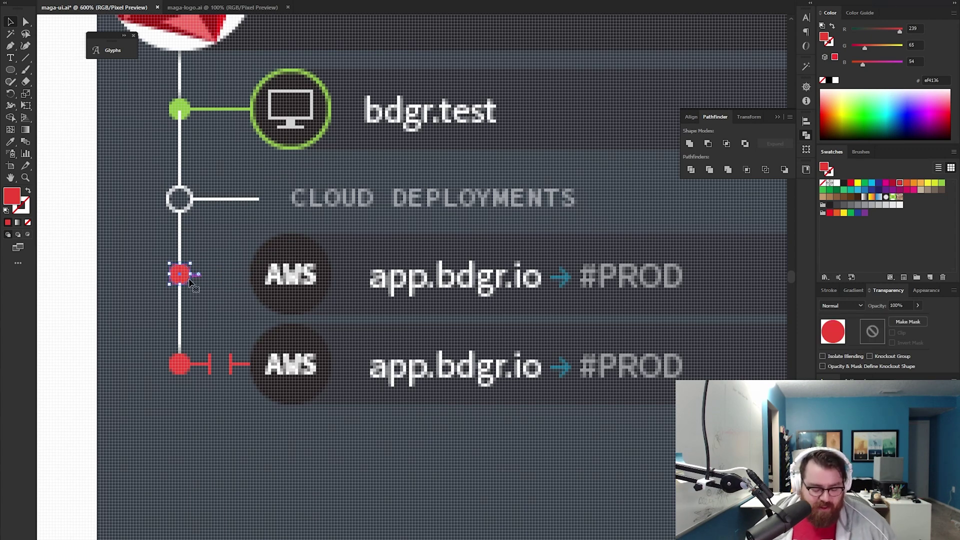
key(i)
click(185, 113)
Delete the overlapping vertical line, extend the remaining one to the red dot, and give the upper AWS row a green connector and ring.
key(v)
click(182, 132)
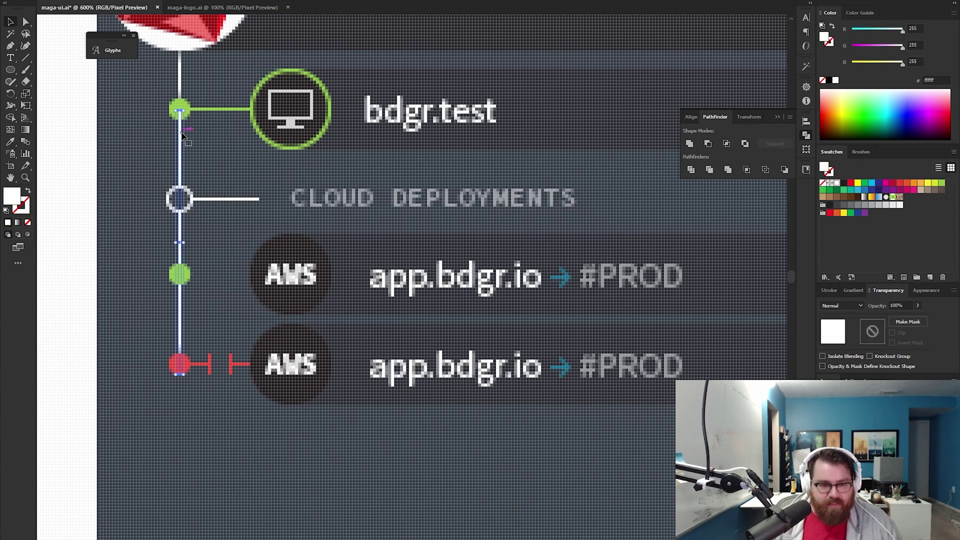
key(Delete)
click(181, 233)
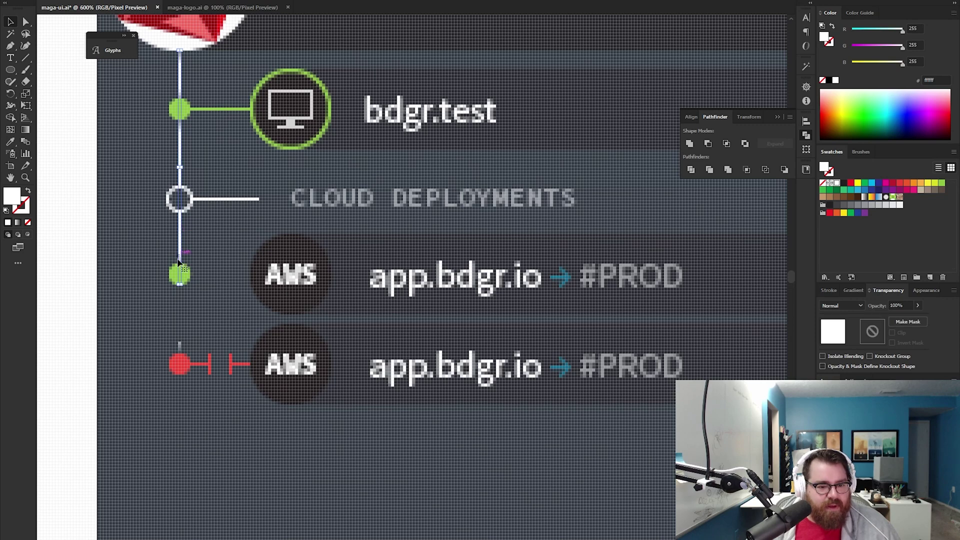
click(181, 272)
click(180, 364)
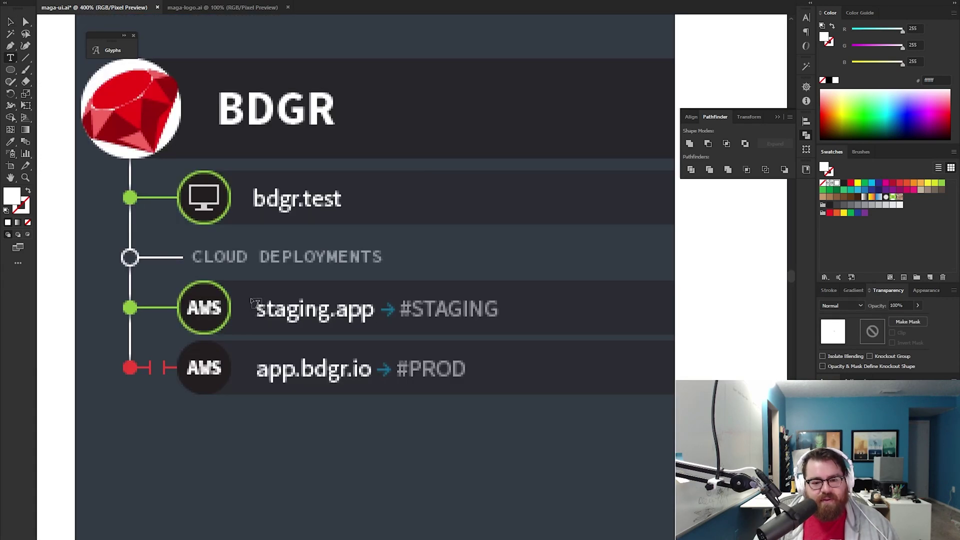
Change the domain in the upper AWS row to staging.bdgr.maga-app.com, before the #STAGING tag.
key(BackSpace)
key(BackSpace)
key(BackSpace)
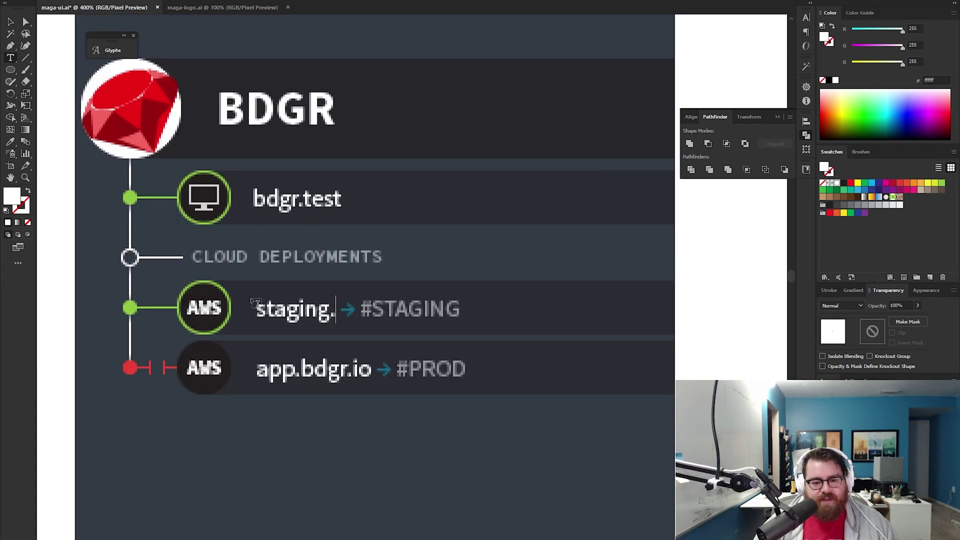
text(bdgr.i)
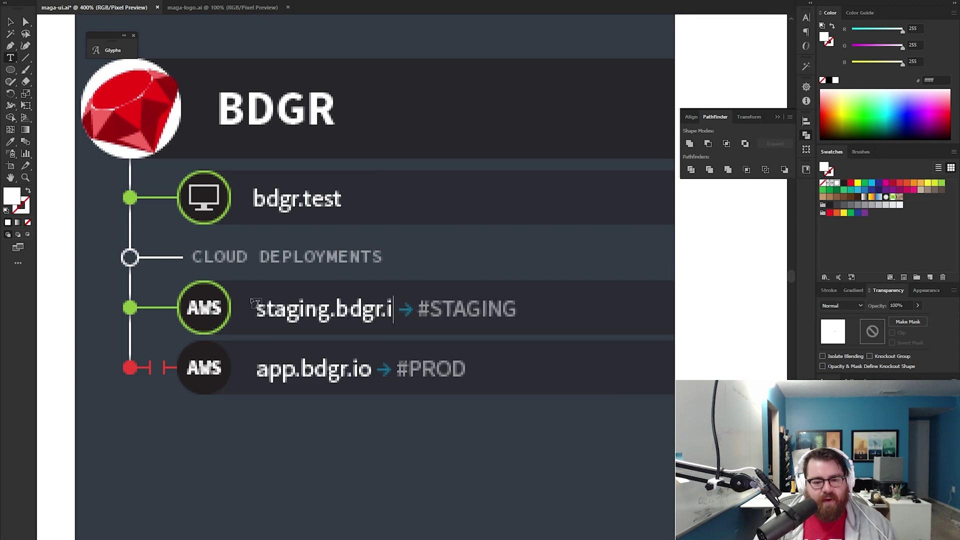
key(BackSpace)
text(maga-app.com)
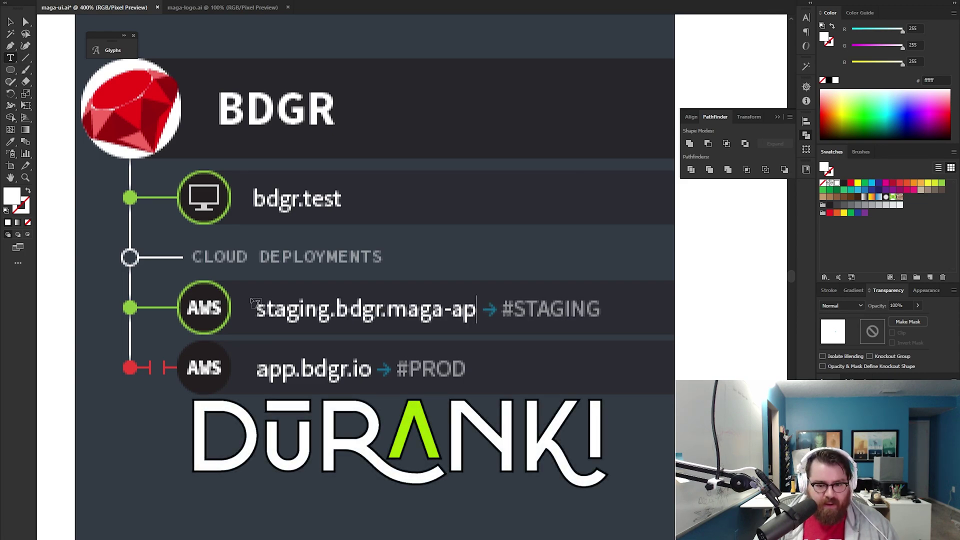
Reduce the text size of the staging and production domain labels so they fit within the sidebar.
key(ctrl+minus)
key(ctrl+minus)
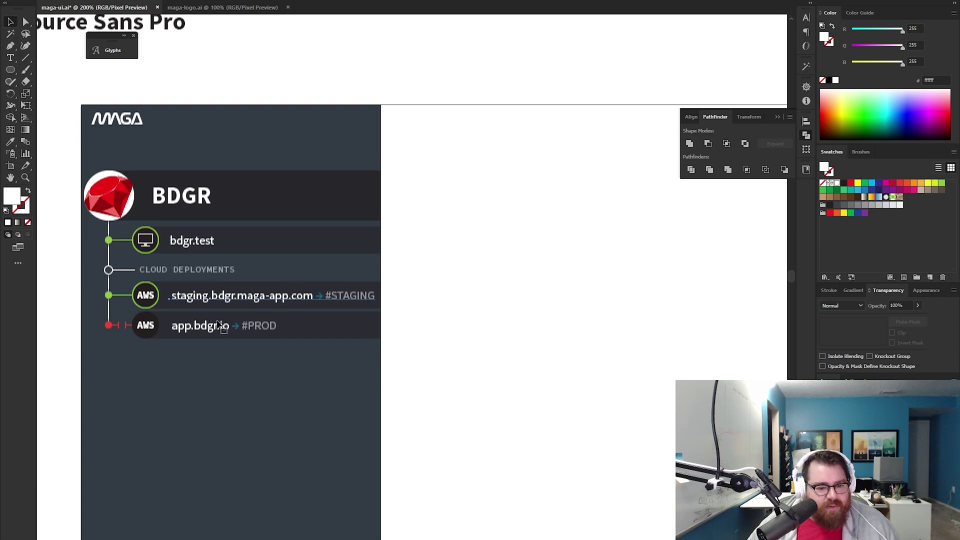
key(Escape)
key(ctrl+alt+shift+s)
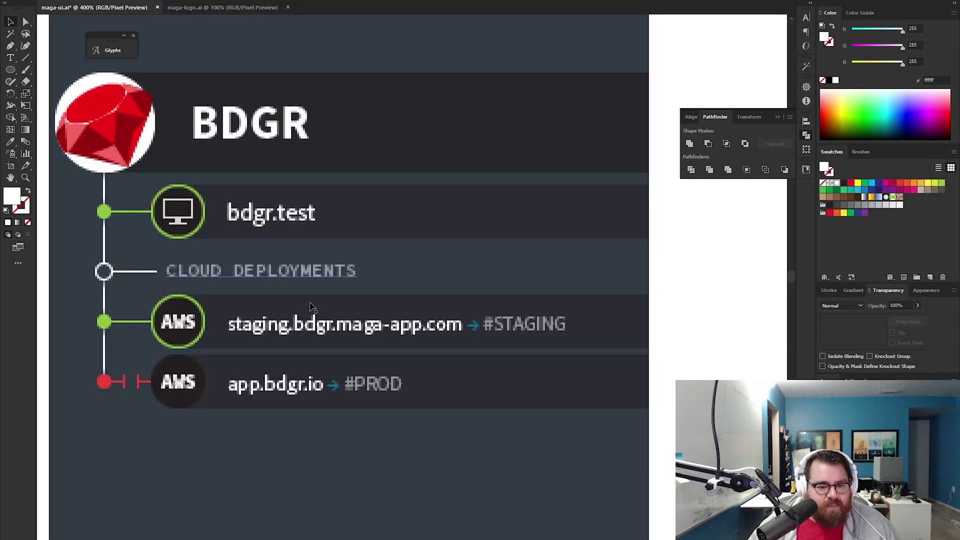
Rename the project DashcamCash and its domains dashcamcash.test, staging.dashcamcash.maga-app.com and app.dashcamcash.com.
click(303, 327)
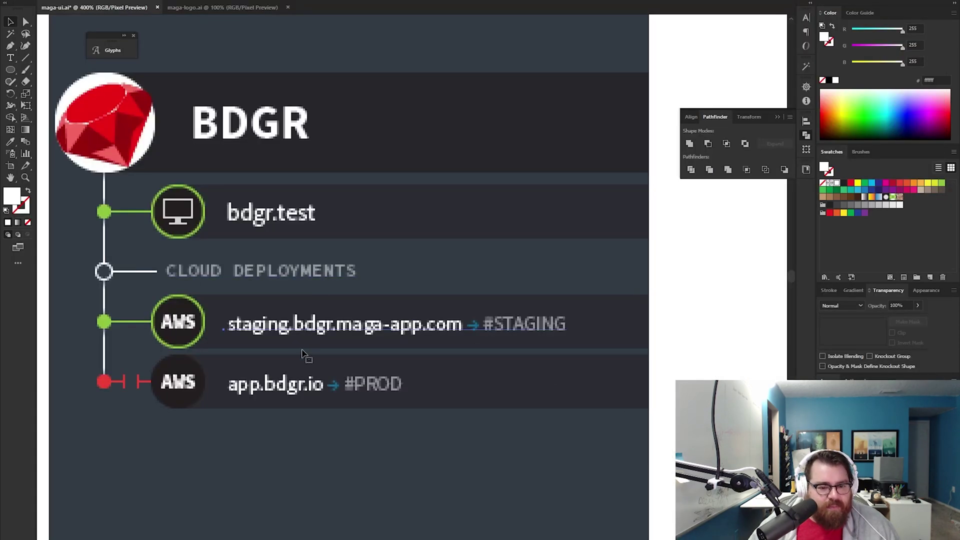
shift+click(288, 387)
key(ctrl+1)
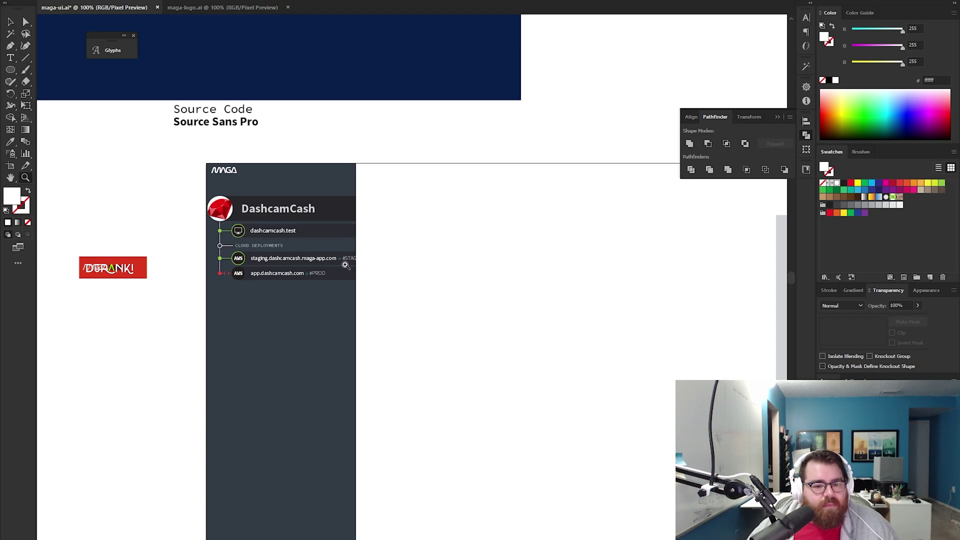
Move the domain labels outside the artboard and replace them with #LOCAL, #STAGING and #PRODUCTION, each followed by a blue external-link icon.
click(297, 263)
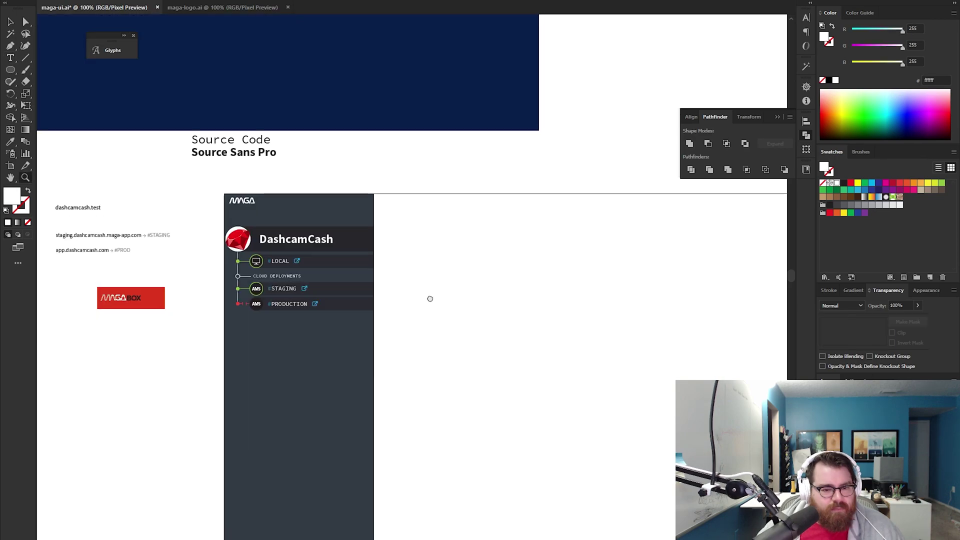
drag(430, 300, 421, 281)
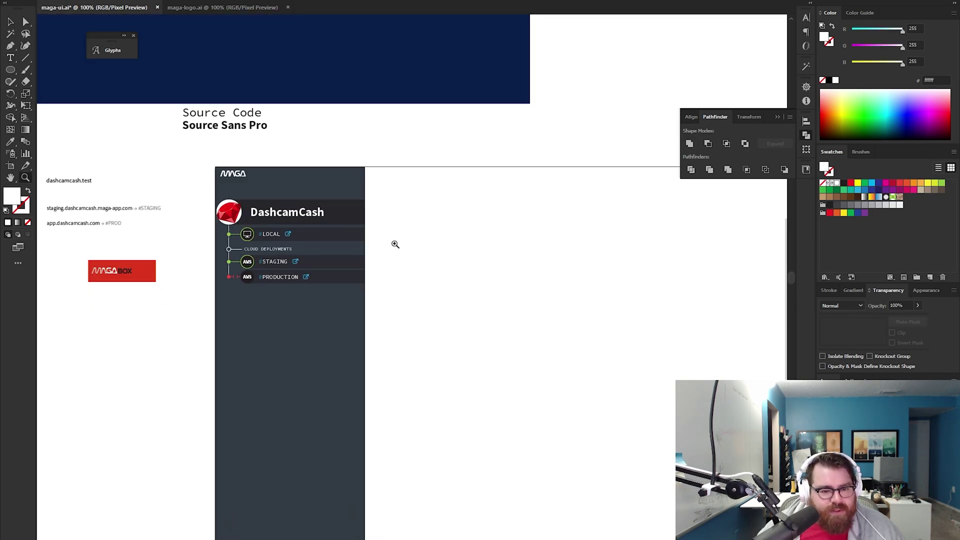
Duplicate the whole DashcamCash project entry with its environment rows directly below the original in the sidebar.
key(v)
drag(387, 203, 219, 284)
drag(345, 218, 334, 305)
click(439, 291)
drag(484, 319, 359, 227)
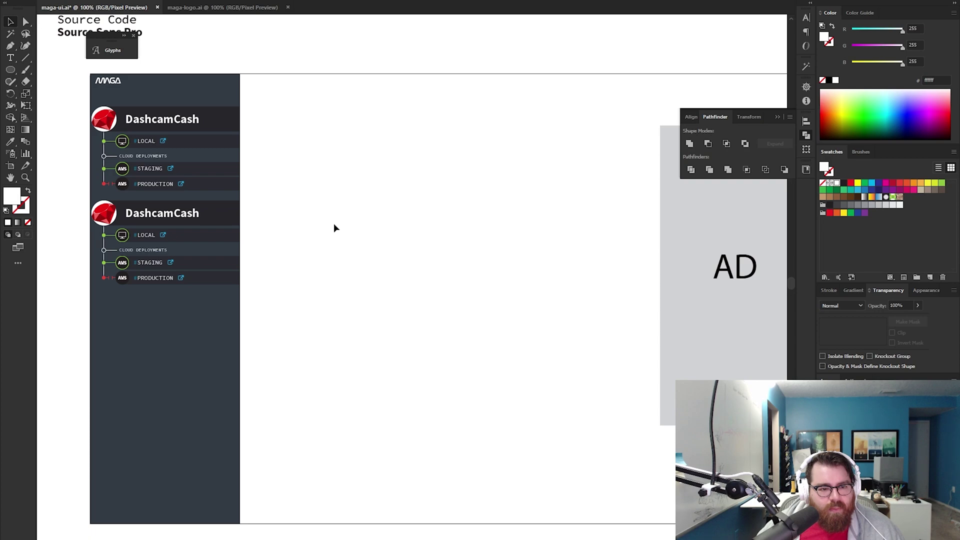
Strip the lower DashcamCash copy to its header band and add stacked letters L, S and P at its far end, with P dimmed.
drag(94, 231, 262, 296)
key(Delete)
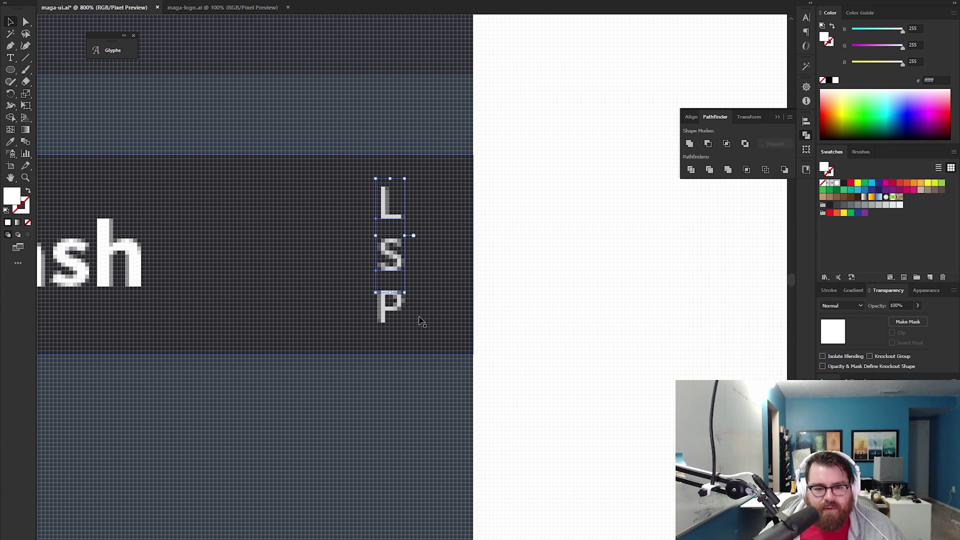
click(395, 308)
click(879, 302)
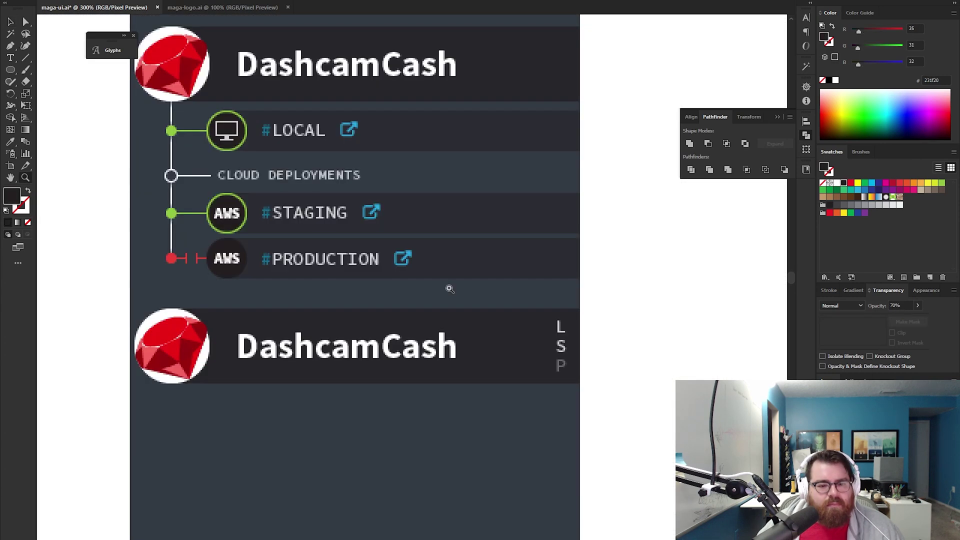
click(457, 302)
drag(242, 256, 358, 301)
key(t)
drag(285, 206, 273, 205)
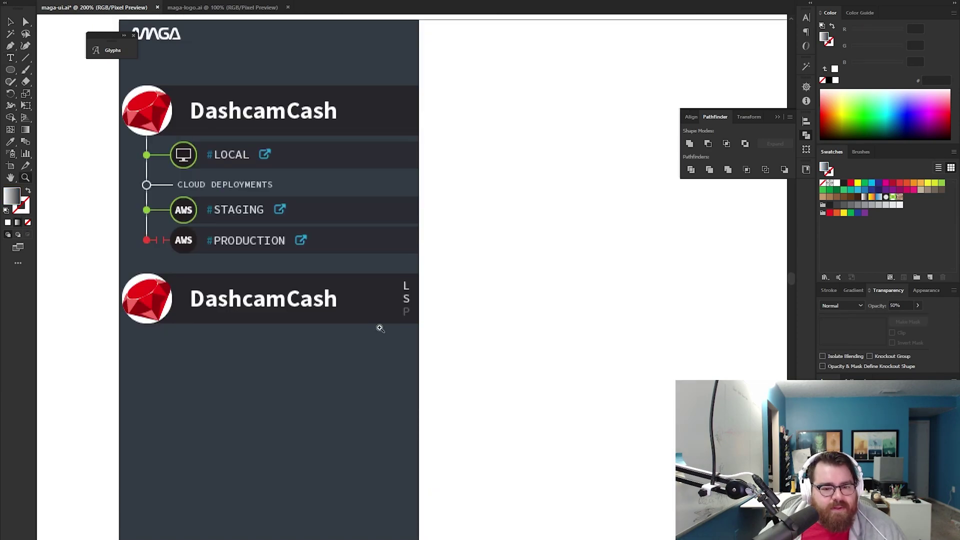
Set the lower DashcamCash title to Regular weight and add a smaller version of that entry below, with L S P in one row.
click(326, 417)
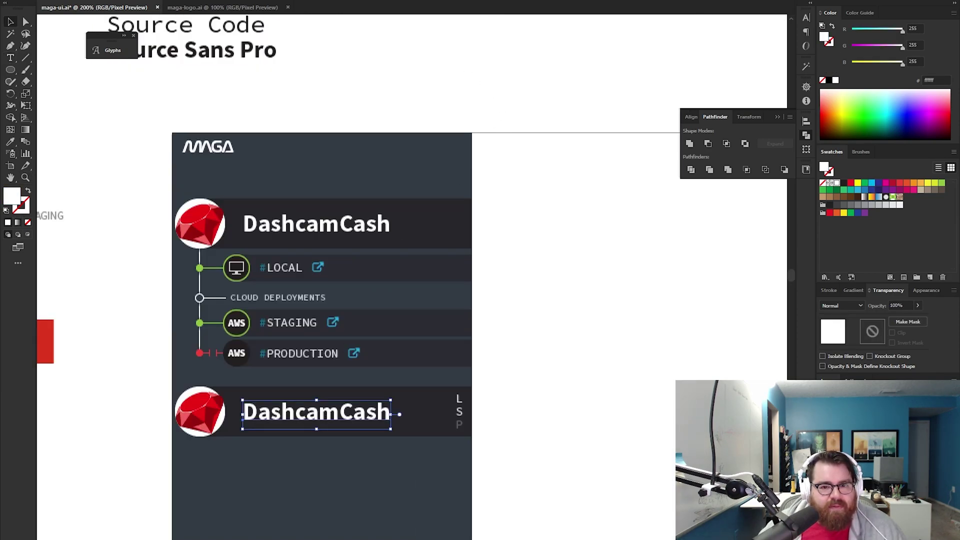
click(457, 0)
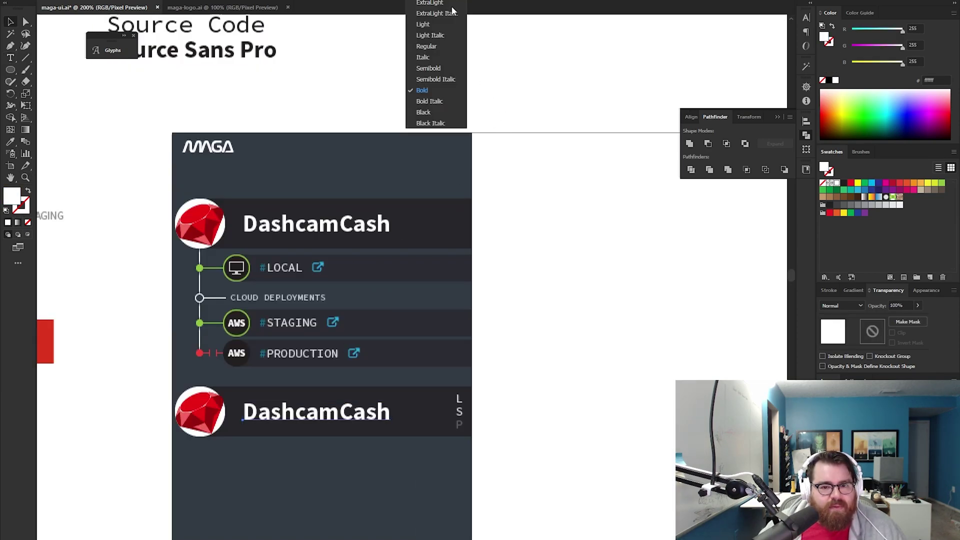
click(443, 47)
click(526, 375)
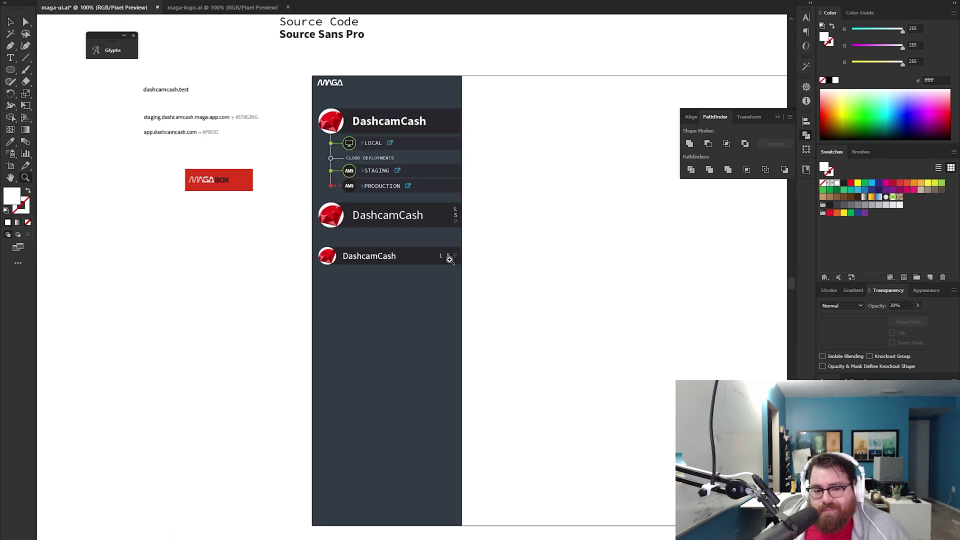
Move the larger collapsed DashcamCash entry out of the sidebar onto the canvas beside the artboard, below the red logo box.
drag(573, 140, 643, 229)
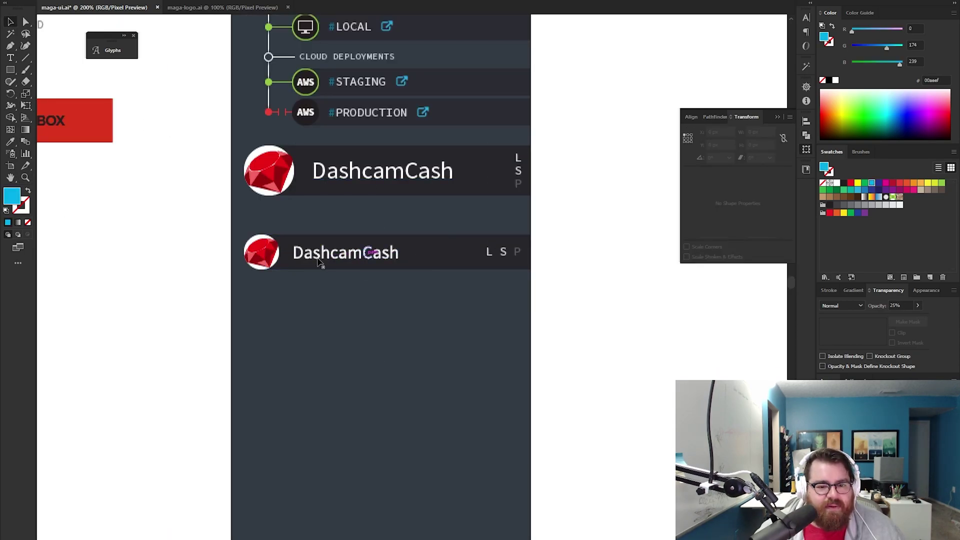
key(z)
key(ctrl+1)
key(v)
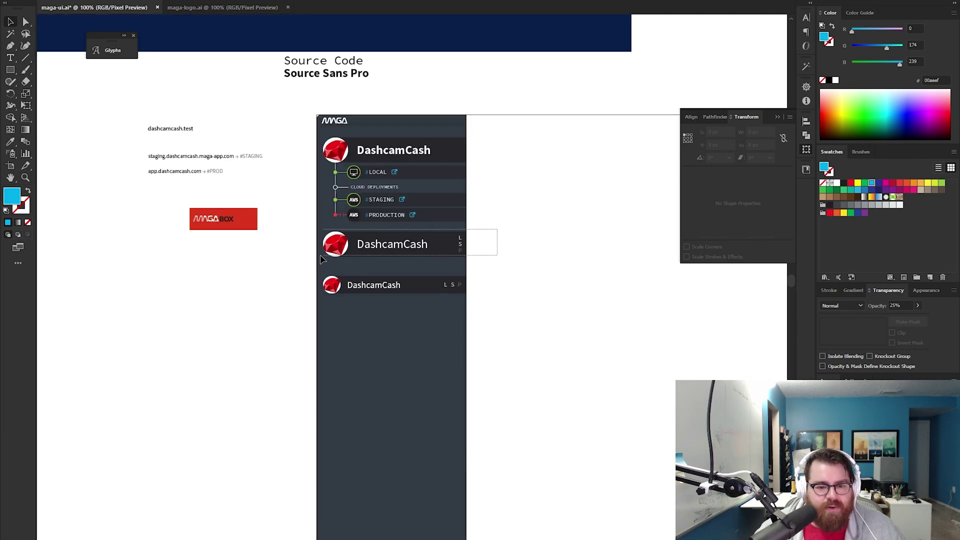
click(395, 269)
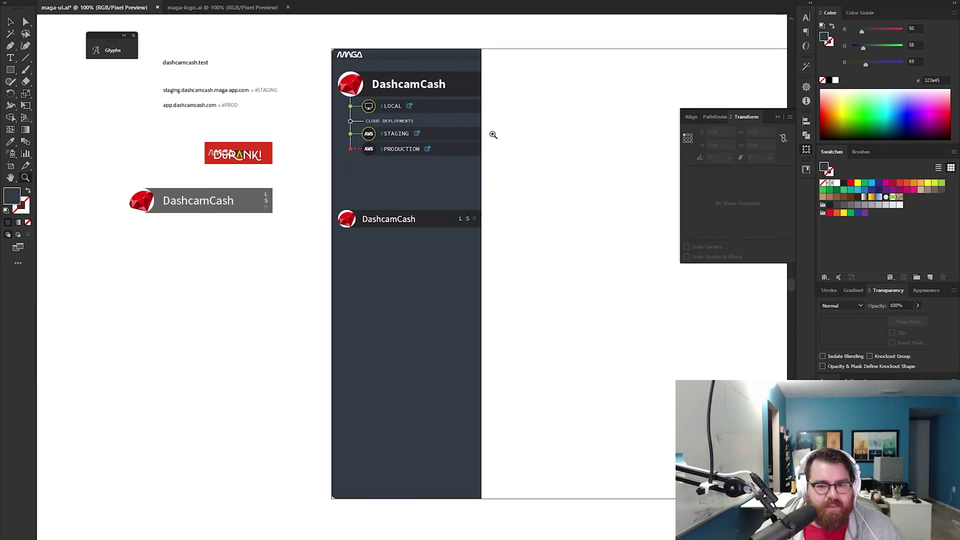
Duplicate the expanded DashcamCash project entry near the sidebar's bottom and move the compact collapsed entry directly above that copy.
drag(350, 81, 350, 408)
drag(537, 198, 331, 253)
drag(440, 218, 445, 386)
click(530, 326)
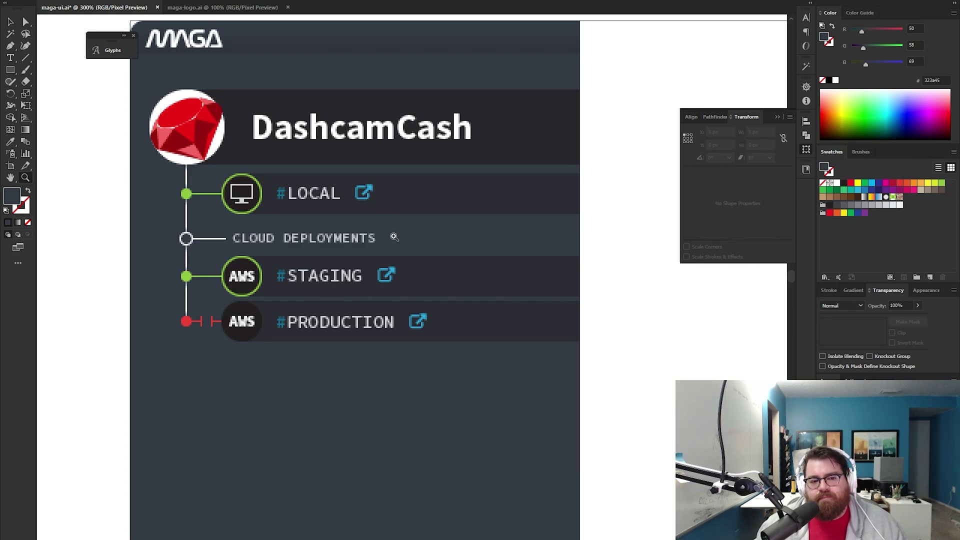
key(ctrl+minus)
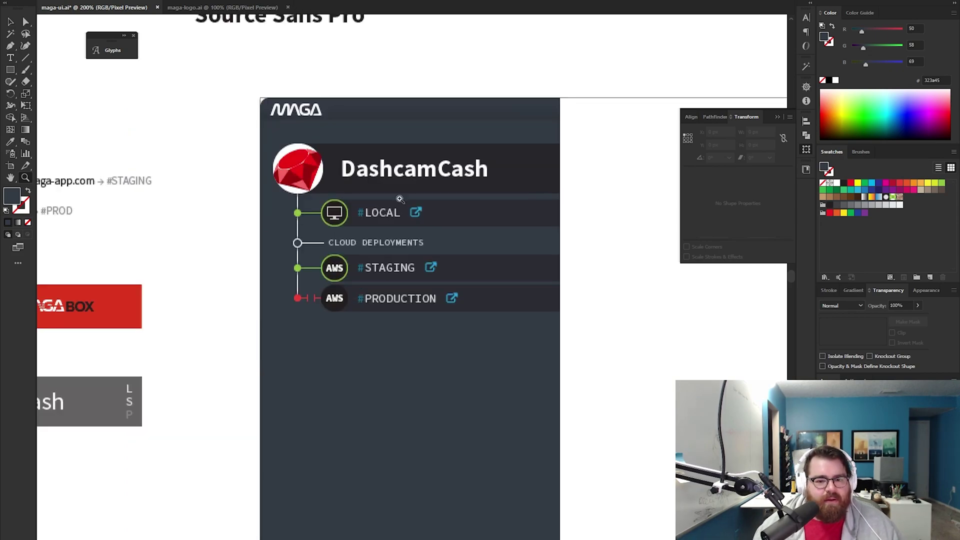
Stretch the semi-transparent gradient strip along the sidebar's left edge down to the artboard's bottom edge, 879 px tall.
key(v)
click(445, 108)
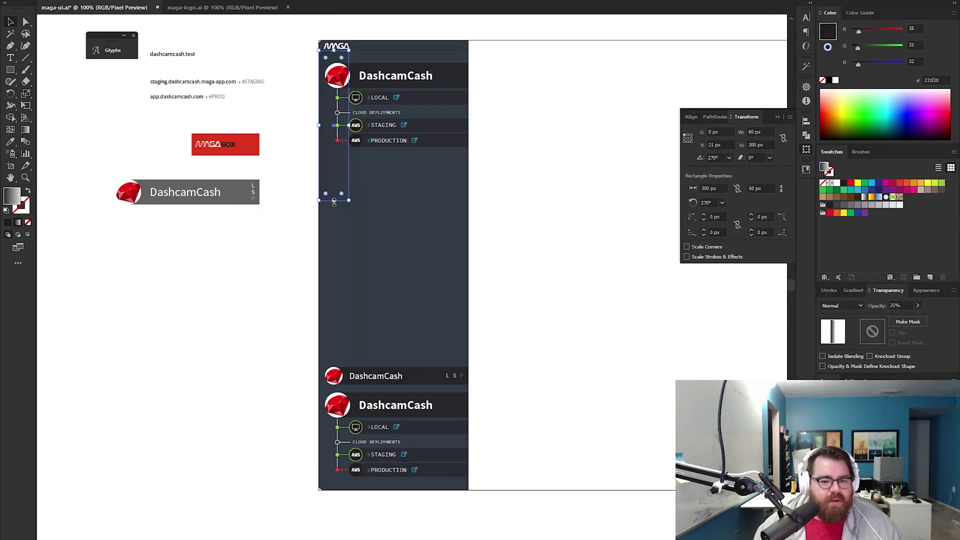
drag(334, 204, 345, 490)
click(239, 433)
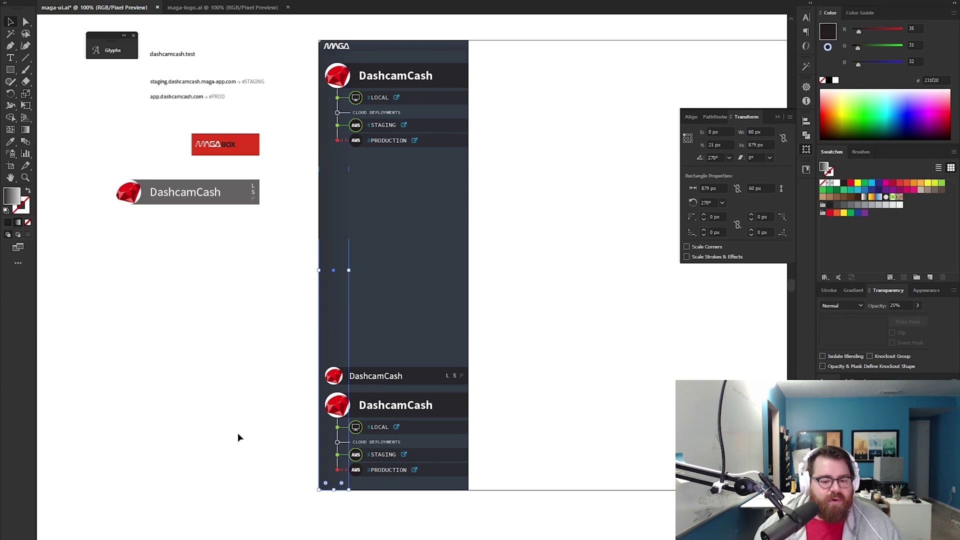
Add a black left-pointing triangle and position it at the far end of the upper #LOCAL row.
key(z)
double_click(285, 253)
drag(286, 254, 243, 430)
key(v)
click(364, 445)
drag(373, 466, 440, 466)
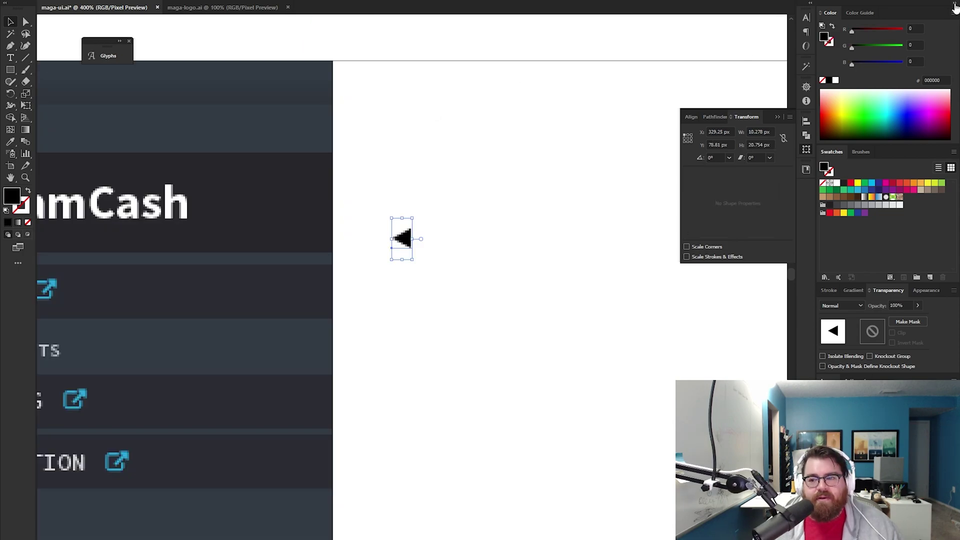
drag(718, 129, 583, 205)
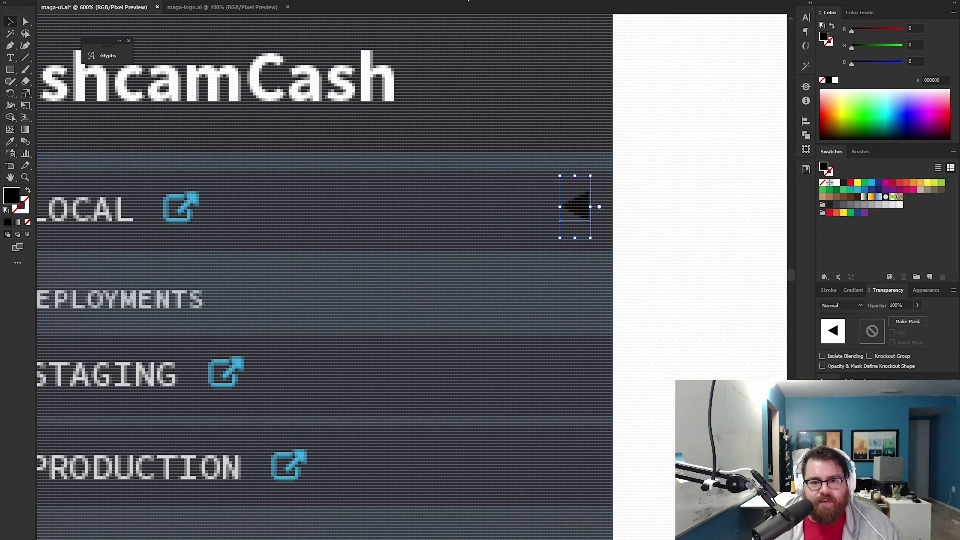
Reduce the size of the triangle in the #LOCAL row, fill it white and deselect it.
click(467, 0)
click(467, 1)
click(467, 0)
click(466, 1)
click(466, 0)
click(466, 1)
click(837, 184)
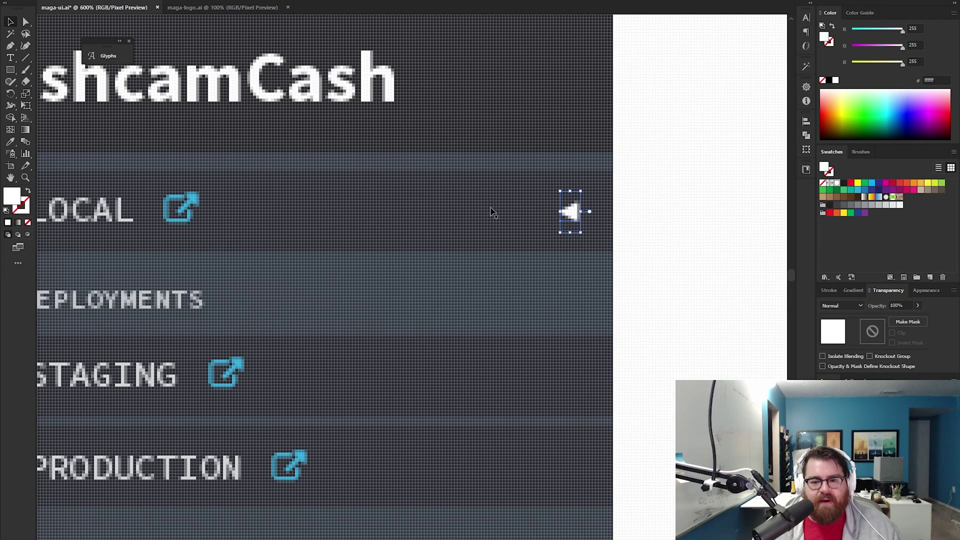
key(ctrl+shift+a)
Add a text object in the gap beneath the #STAGING row.
key(z)
alt+click(411, 261)
alt+click(411, 261)
alt+click(410, 260)
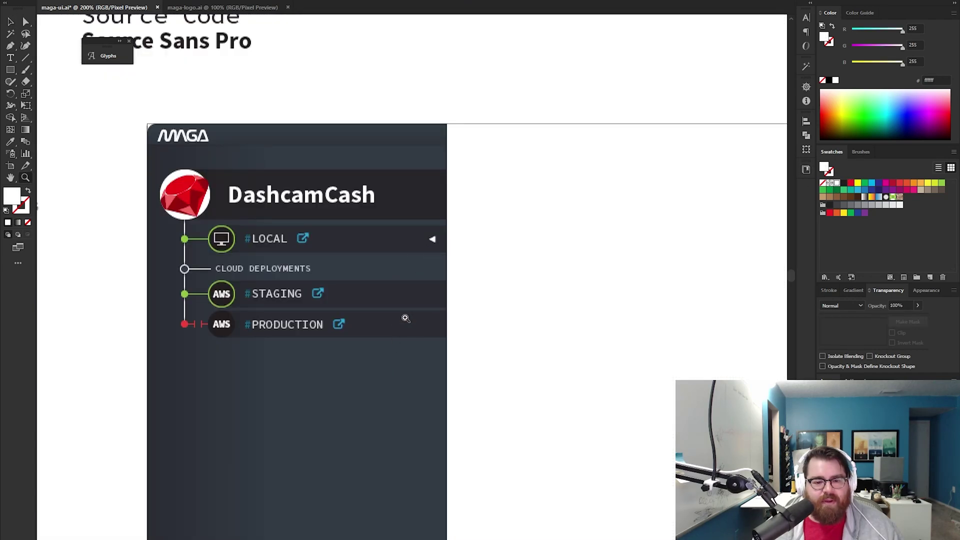
click(413, 248)
drag(468, 264, 414, 268)
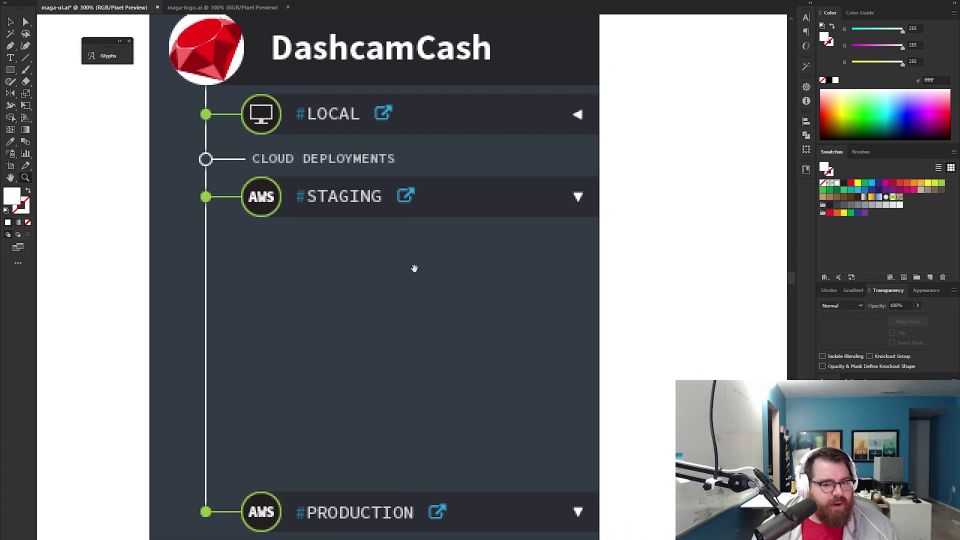
click(380, 249)
key(t)
click(325, 276)
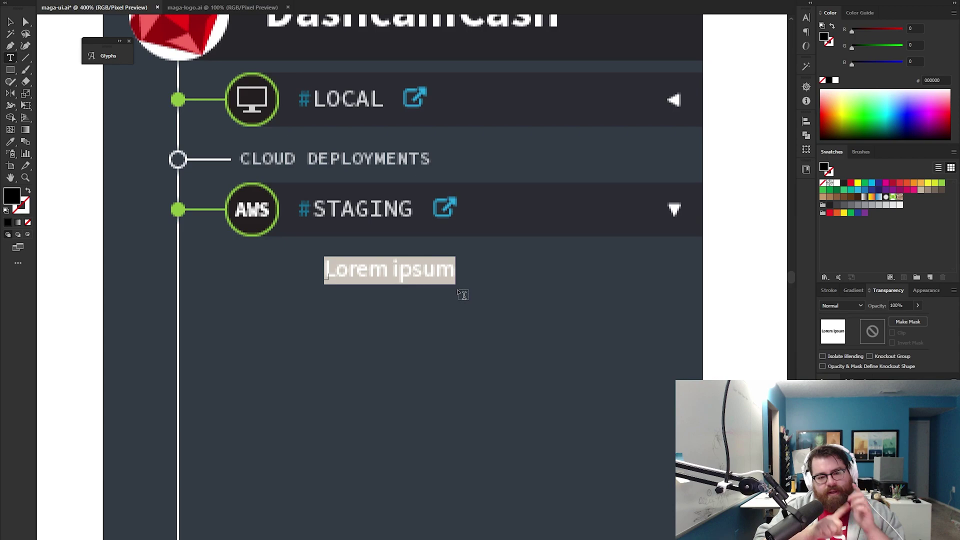
key(Escape)
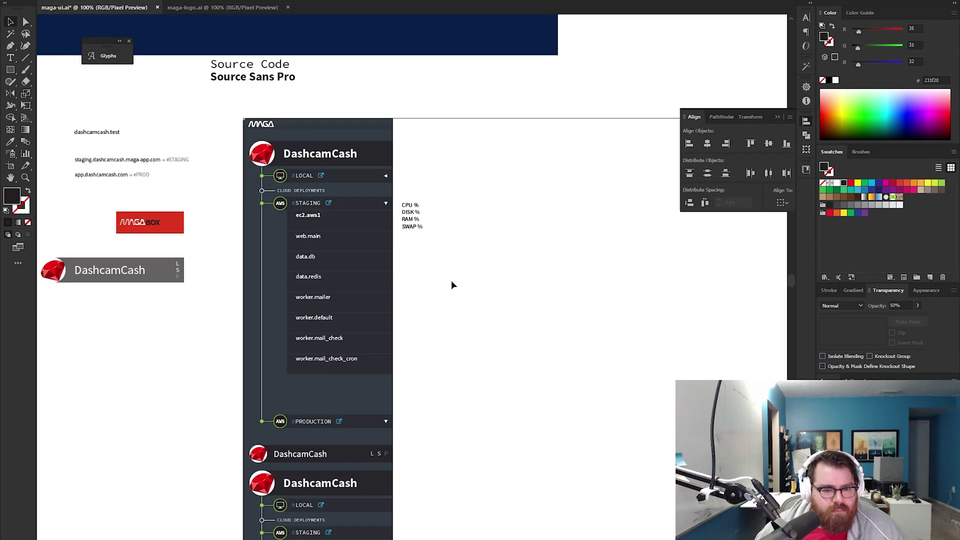
Examine the AIDA64 stability test graphs in the browser as a reference and return to the Illustrator layout.
click(377, 281)
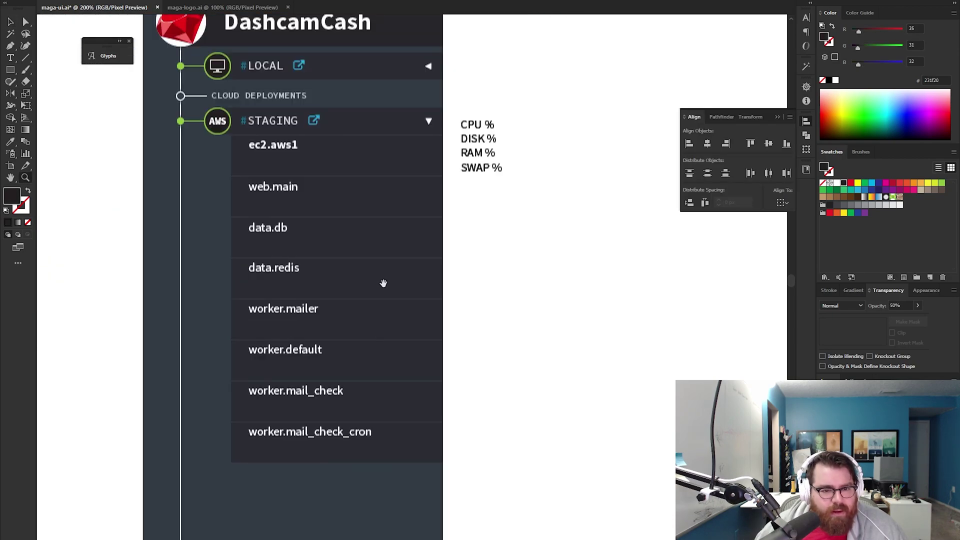
drag(383, 284, 373, 311)
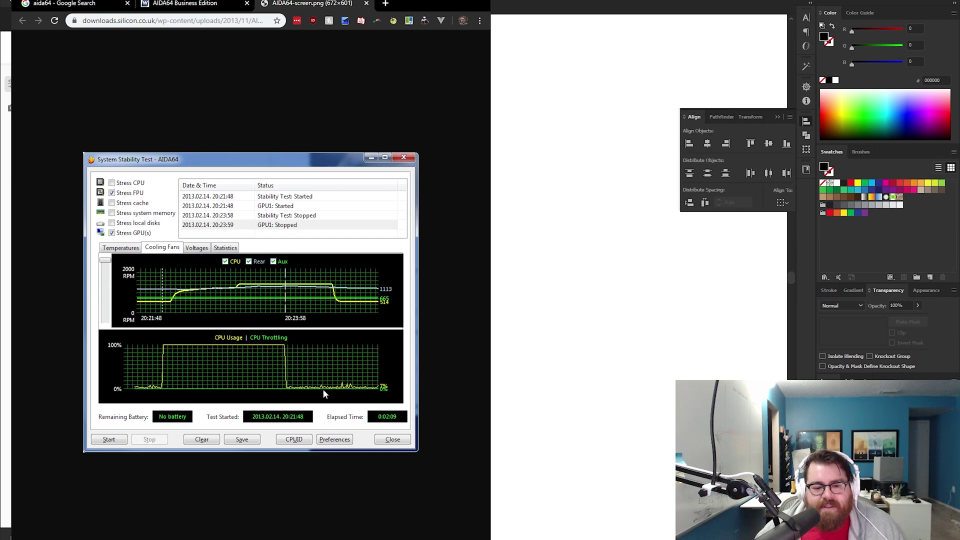
key(alt+Tab)
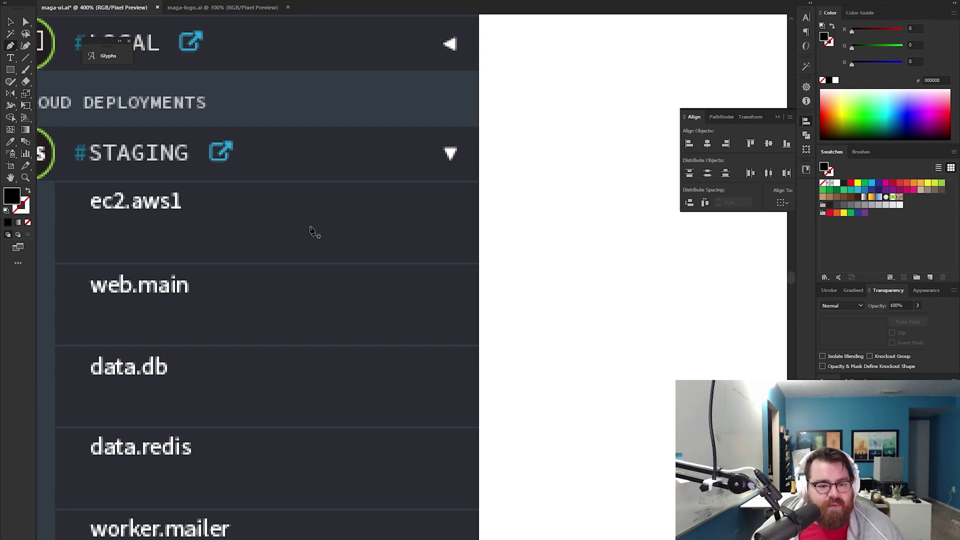
Draw a black graph line with the Pen tool across the ec2.aws1 row, rising to a hump near its middle.
click(63, 247)
click(99, 240)
click(161, 229)
click(203, 209)
click(256, 202)
click(301, 207)
click(316, 222)
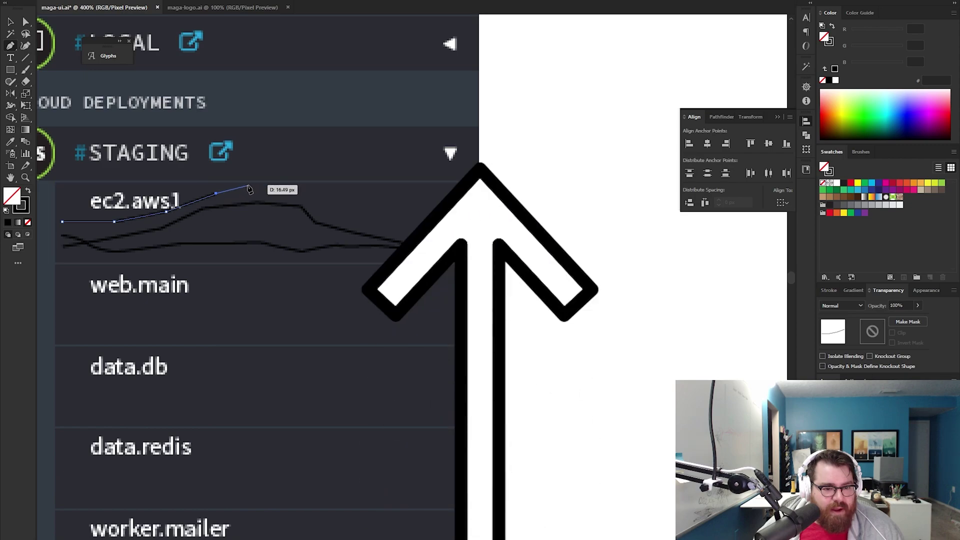
Draw another graph line over the ec2.aws1 row that climbs to a peak and drops steeply.
click(248, 187)
click(299, 190)
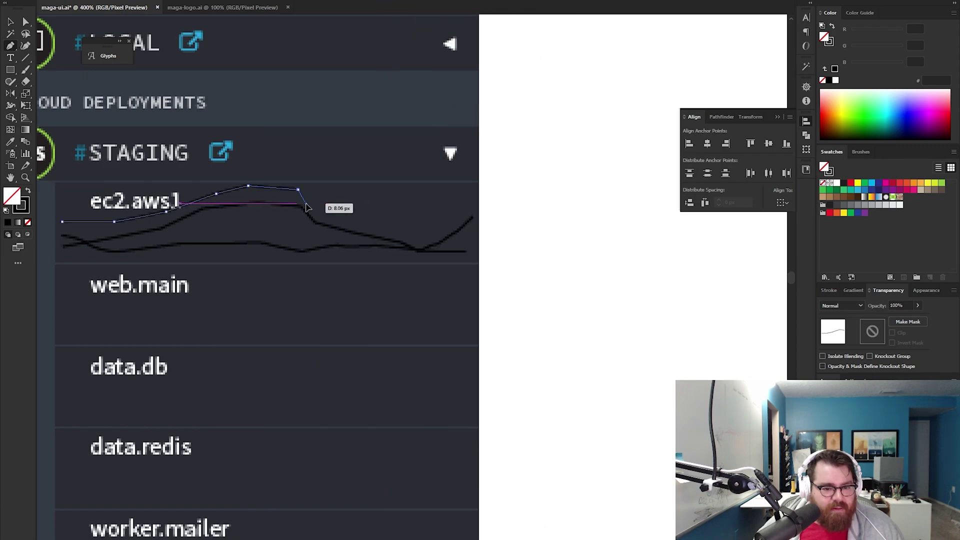
click(307, 204)
click(328, 235)
click(340, 250)
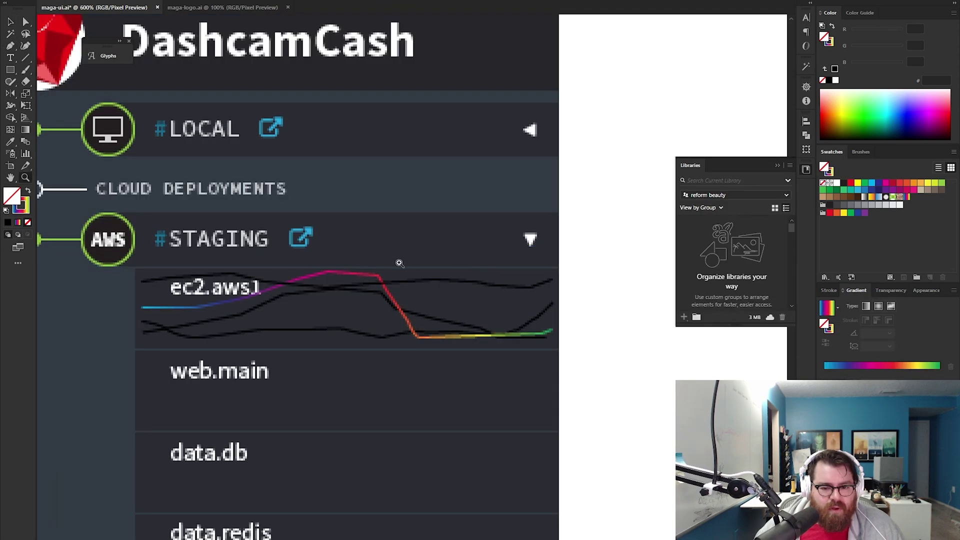
Select the rainbow-stroked graph line and clear the trial graph lines from the ec2.aws1 row.
click(400, 264)
drag(403, 290, 529, 237)
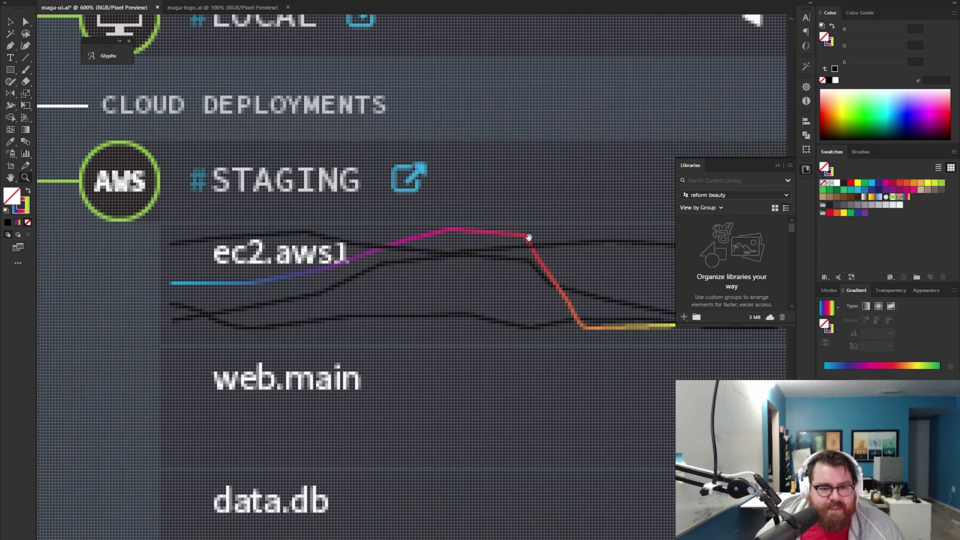
key(v)
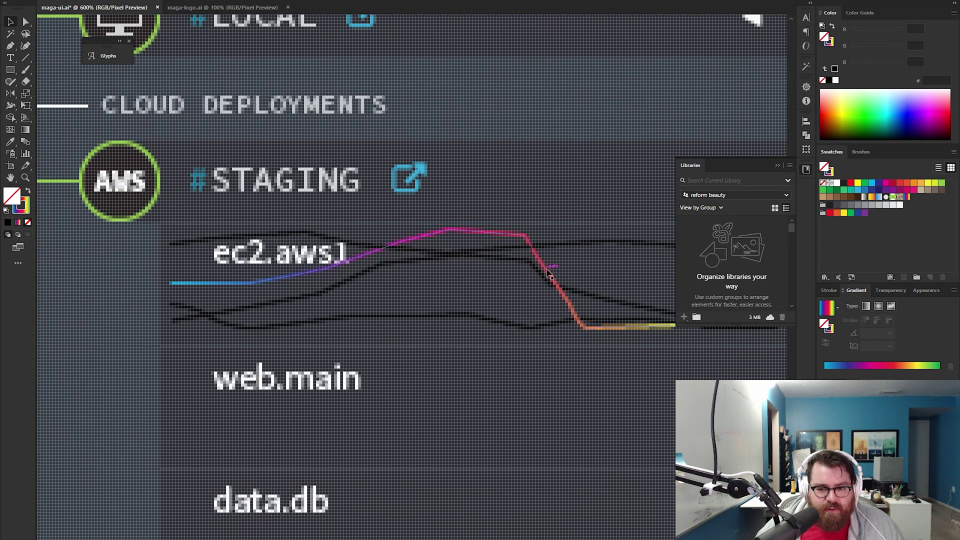
click(549, 276)
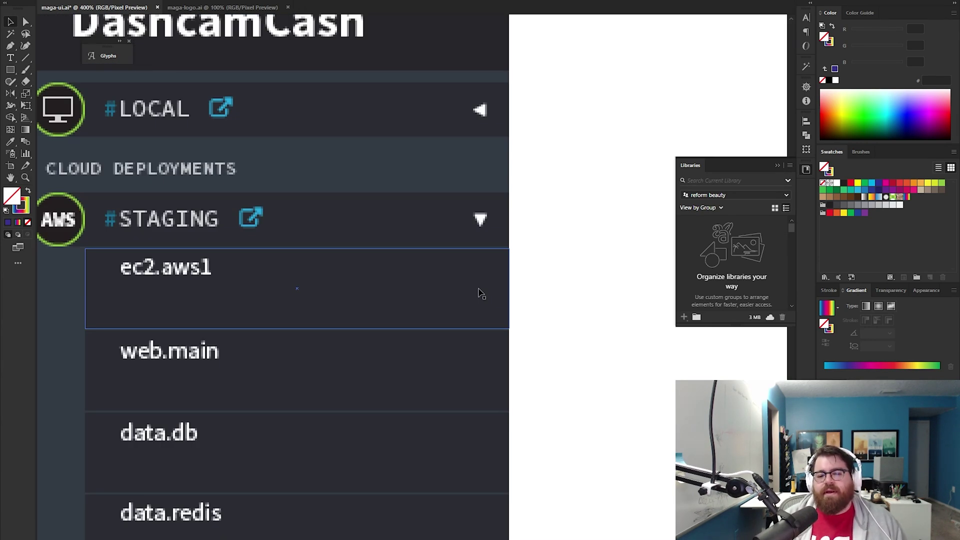
Build a 2 px wide vertical meter in the ec2.aws1 row from a red segment with longer yellow segments below it.
key(m)
drag(449, 253, 453, 277)
key(z)
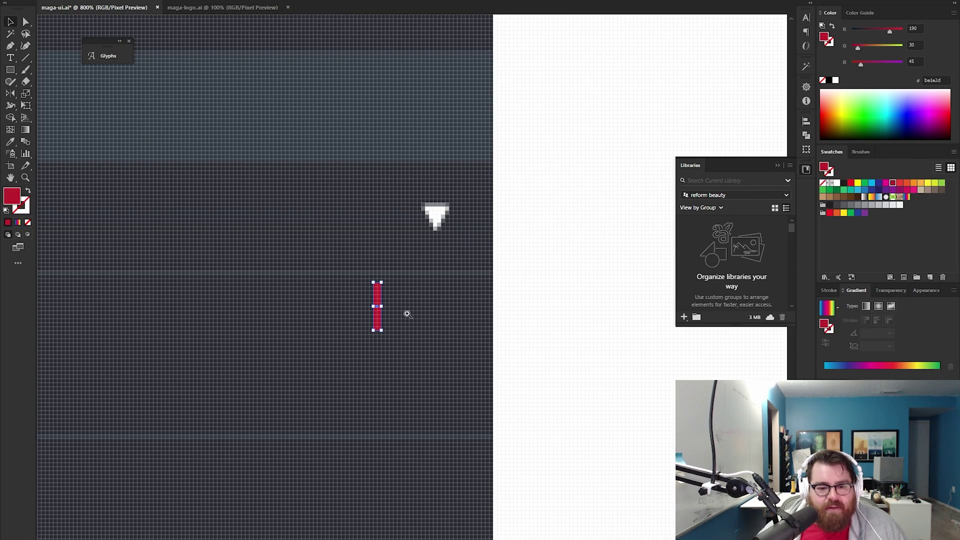
click(407, 314)
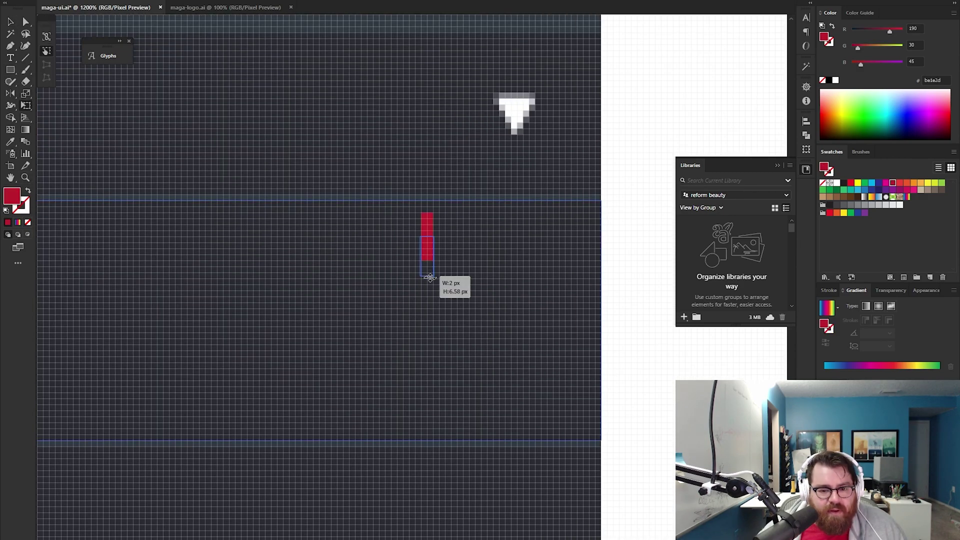
drag(428, 275, 431, 295)
drag(431, 295, 431, 296)
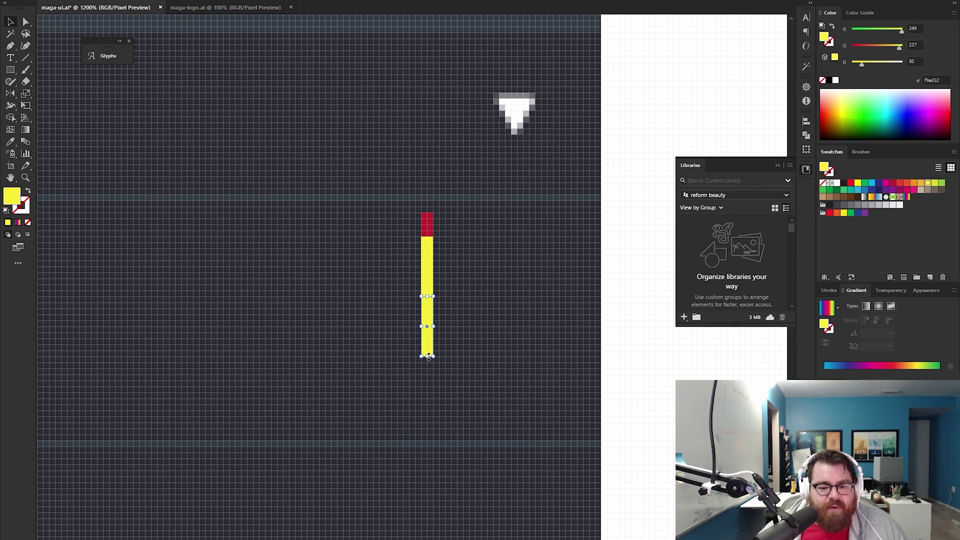
drag(428, 357, 431, 432)
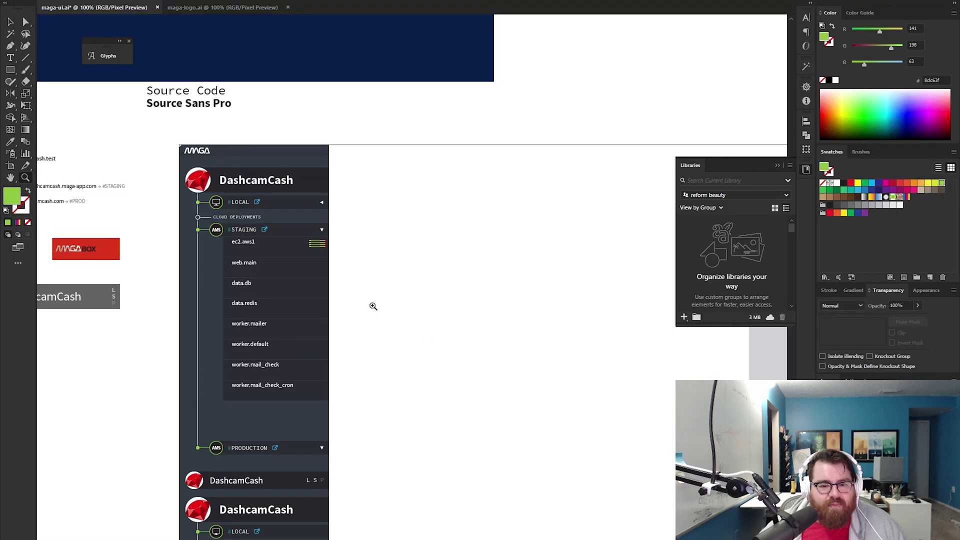
Lengthen the bright green level of the second horizontal meter in the ec2.aws1 row.
drag(371, 306, 468, 288)
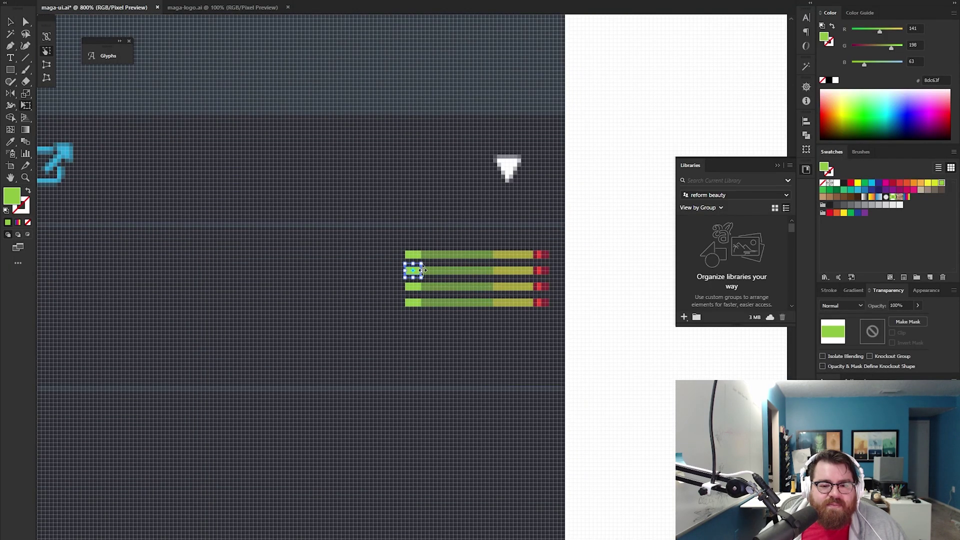
drag(422, 271, 452, 271)
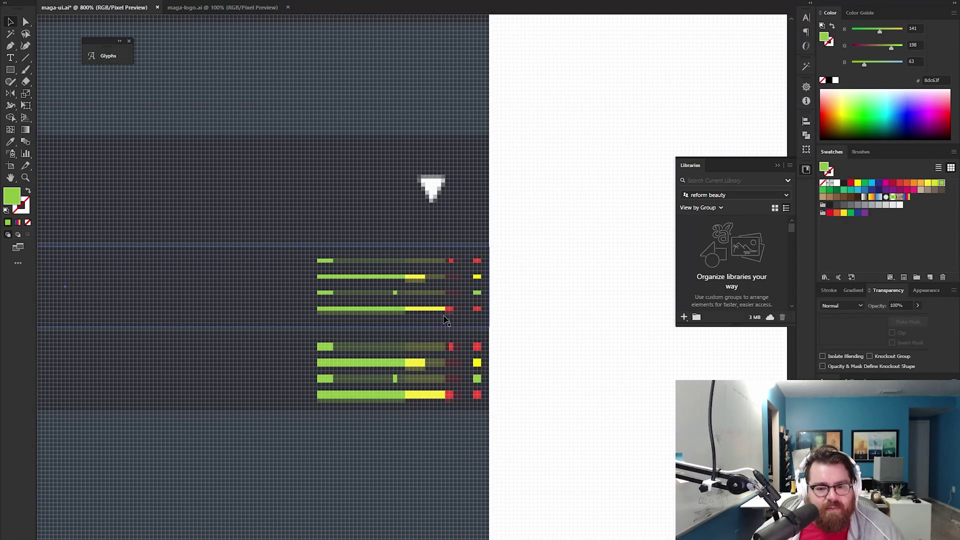
alt+click(356, 286)
alt+click(358, 289)
Draw a thin green rectangle about 154 px wide and 3 px high along the bottom of the ec2.aws1 row.
click(374, 274)
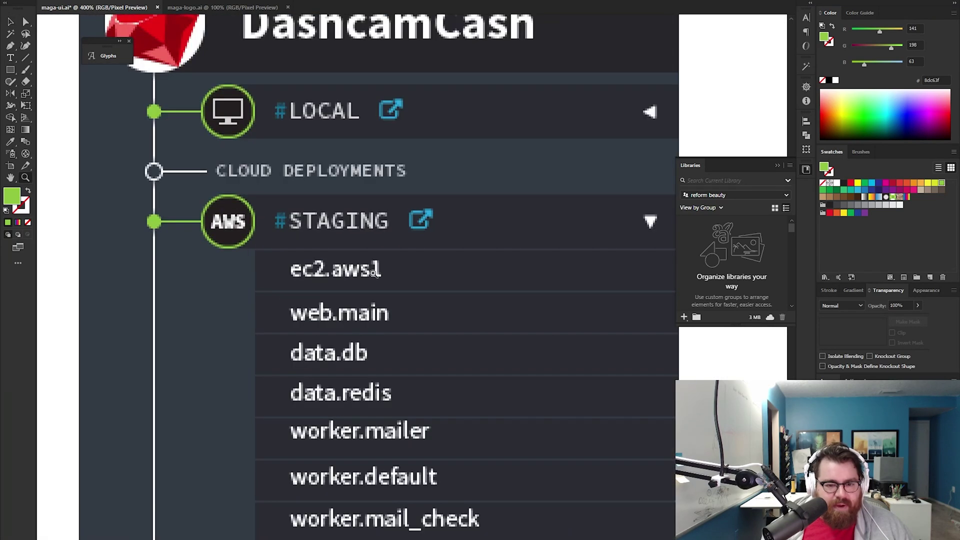
drag(447, 264, 348, 263)
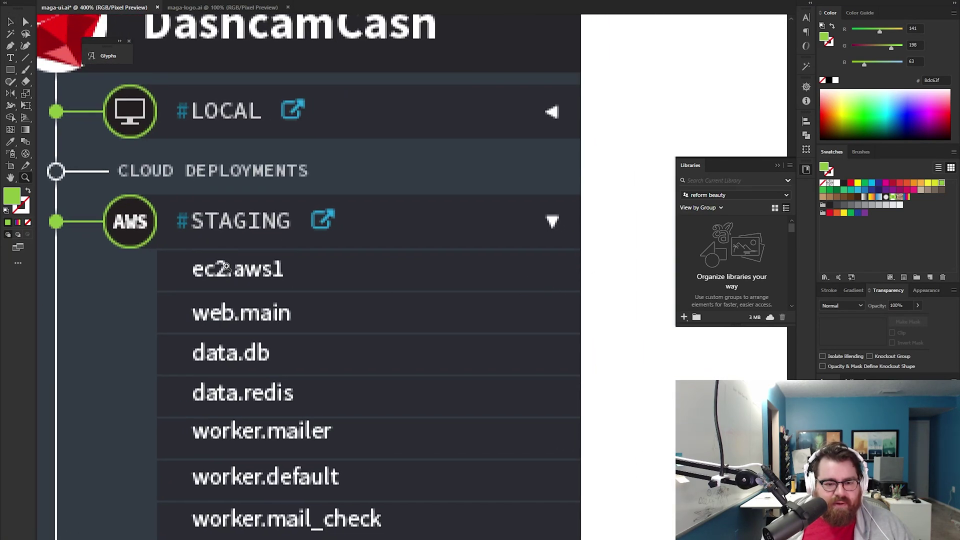
scroll(357, 393, down, 1)
scroll(357, 393, left, 3)
scroll(435, 337, right, 2)
drag(134, 273, 595, 264)
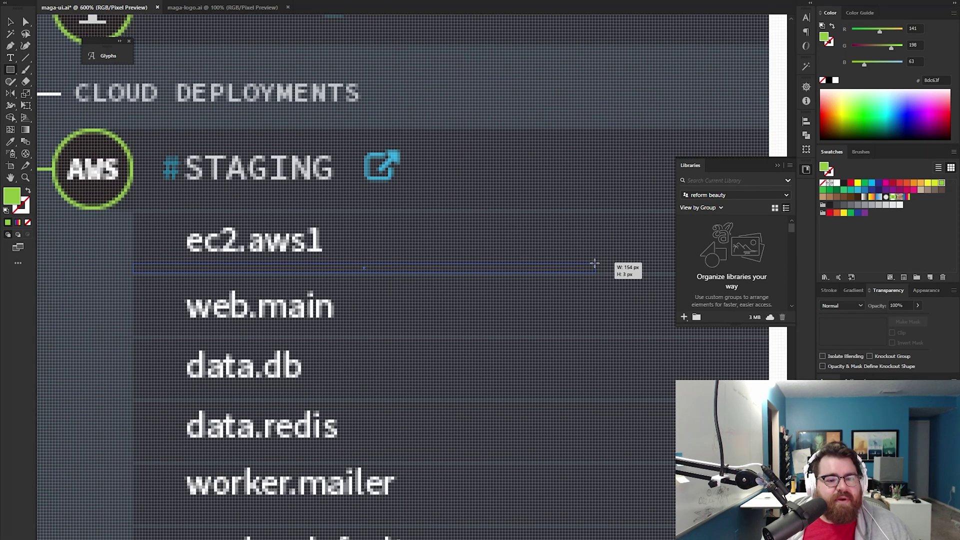
scroll(397, 257, right, 3)
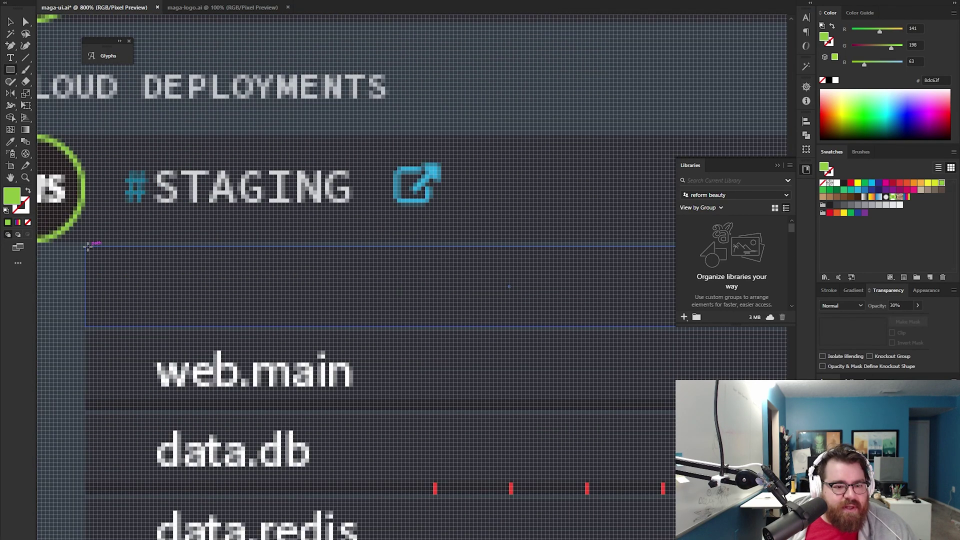
Draw a full-height green vertical bar at the start of the ec2.aws1 row and make it narrower.
drag(87, 247, 92, 328)
key(z)
click(287, 303)
click(288, 303)
click(321, 215)
key(v)
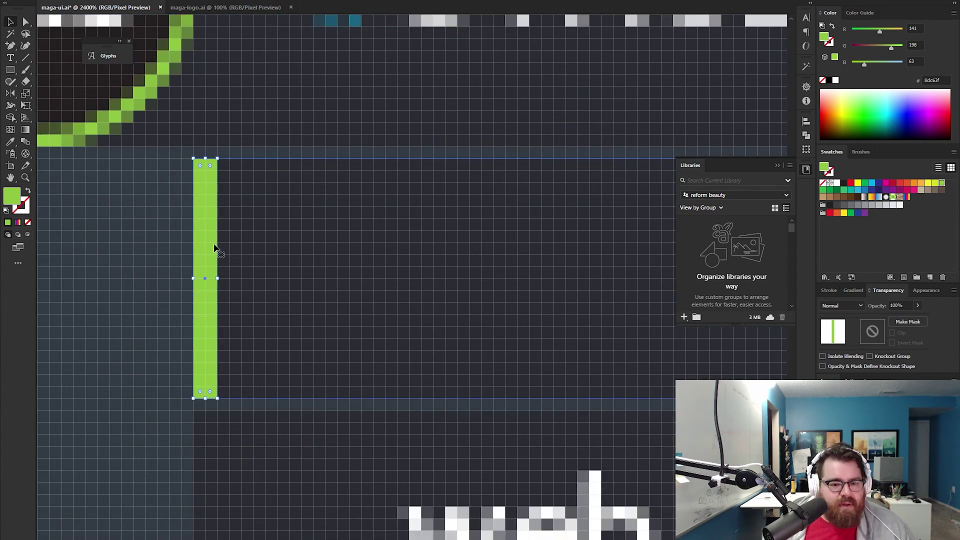
drag(217, 274, 198, 278)
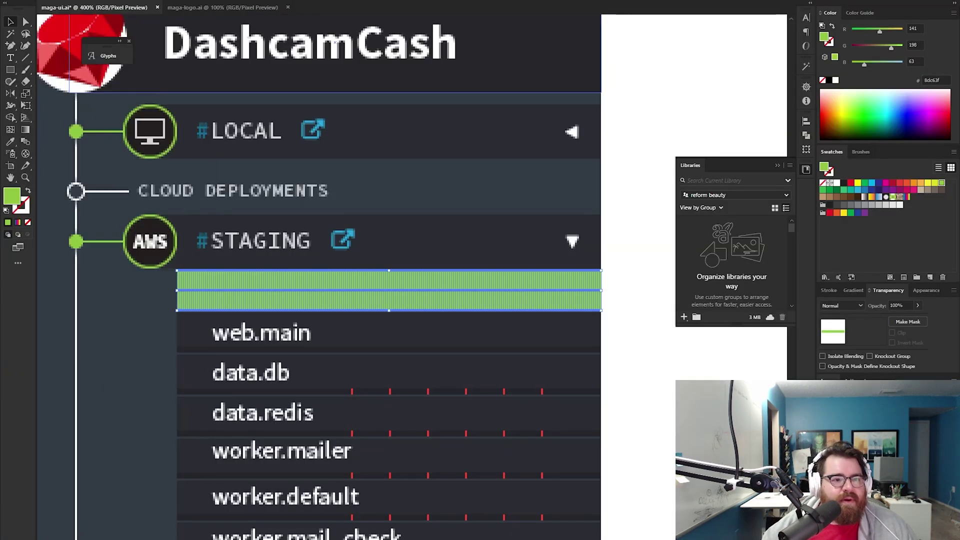
Apply Transform Each to the row of green bars with Random and Preview enabled, lowering the vertical scale to vary their heights.
click(55, 84)
mouse_move(44, 84)
click(264, 59)
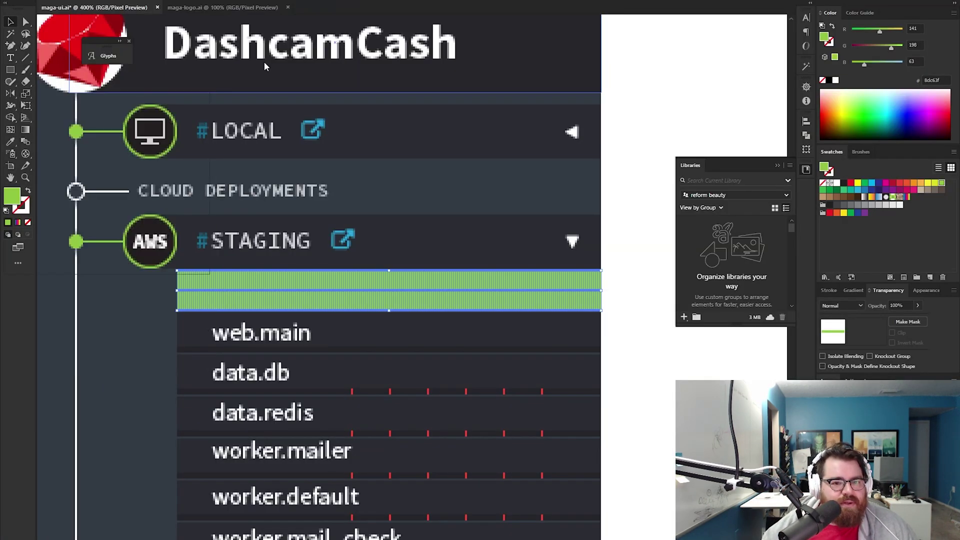
drag(594, 61, 567, 46)
click(471, 324)
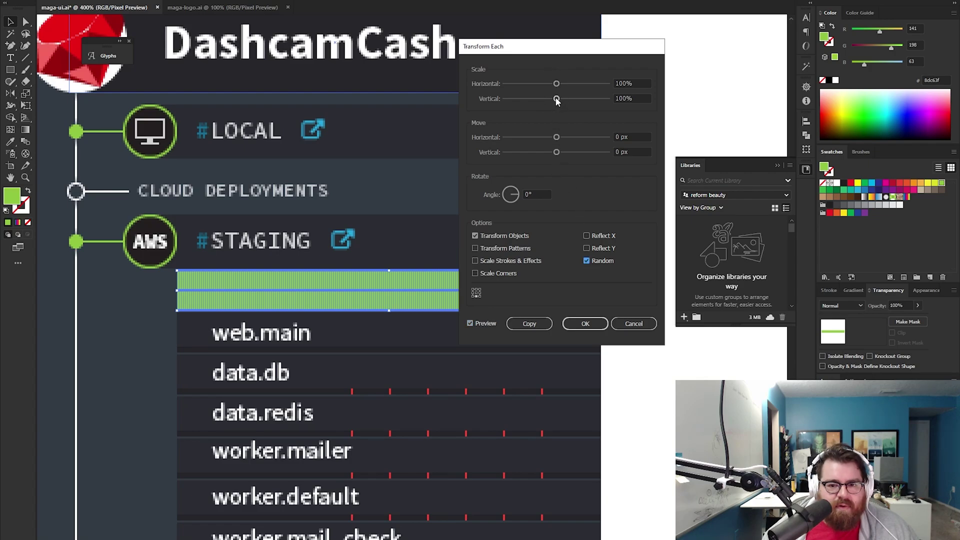
drag(557, 99, 545, 99)
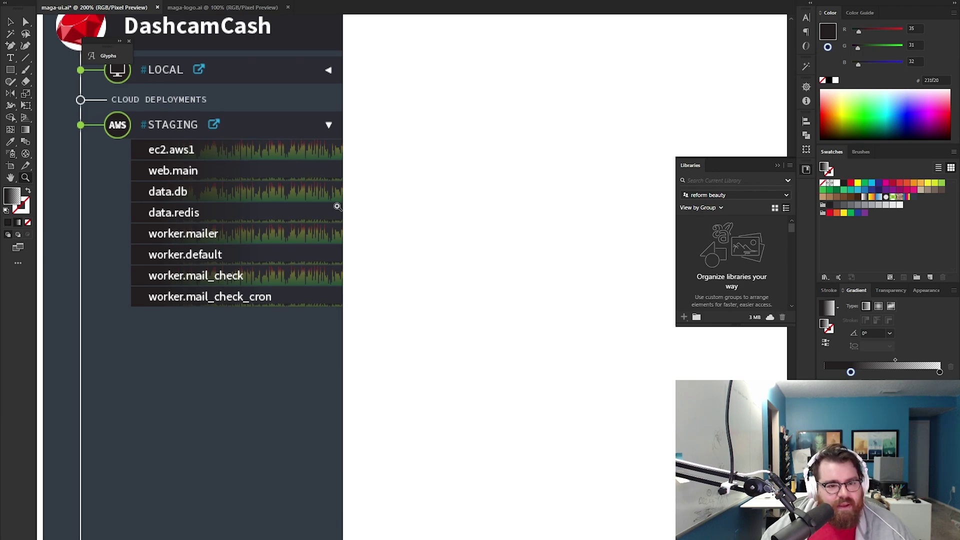
Review the service rows under #STAGING, their usage graphs and the project entries further down the sidebar.
drag(403, 234, 479, 261)
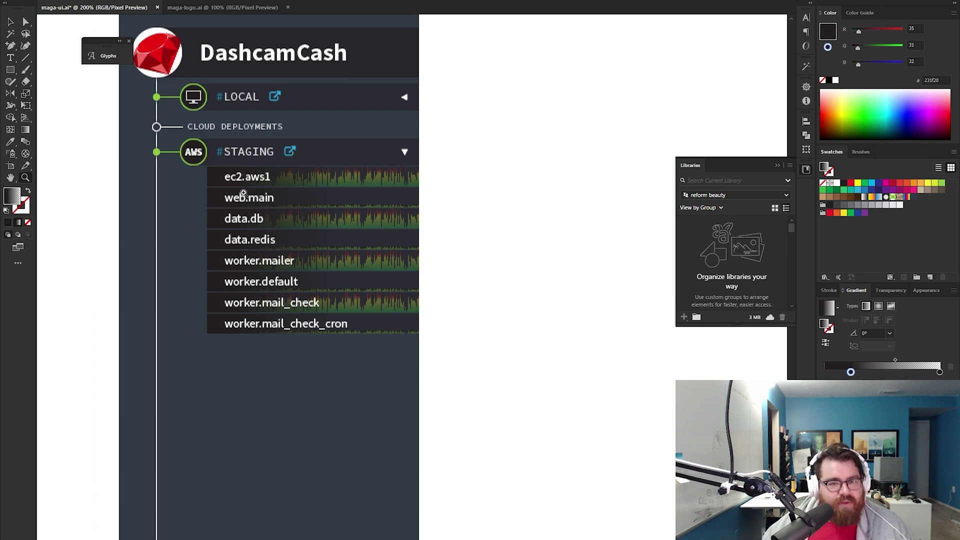
scroll(244, 200, up, 2)
scroll(353, 211, down, 2)
drag(341, 215, 368, 173)
drag(391, 300, 373, 180)
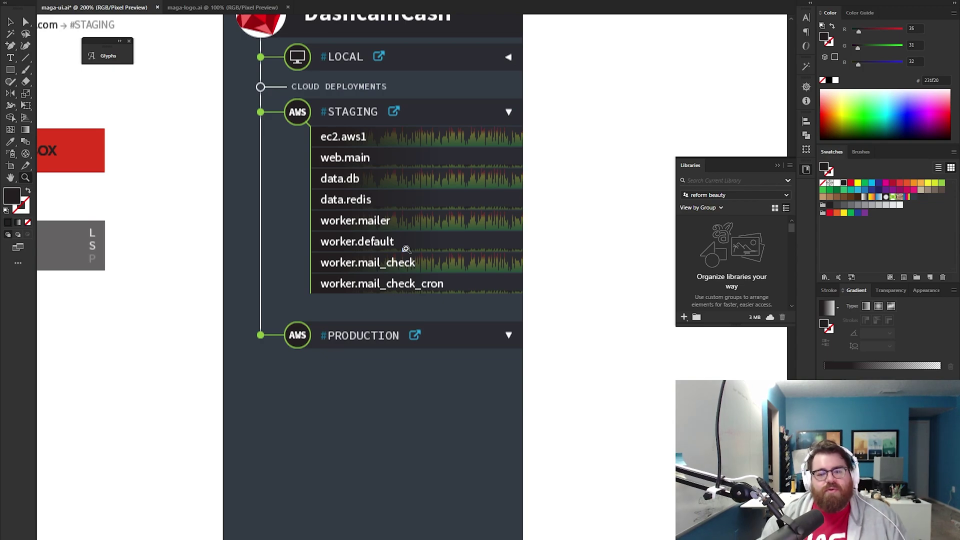
scroll(373, 324, down, 3)
scroll(370, 321, down, 7)
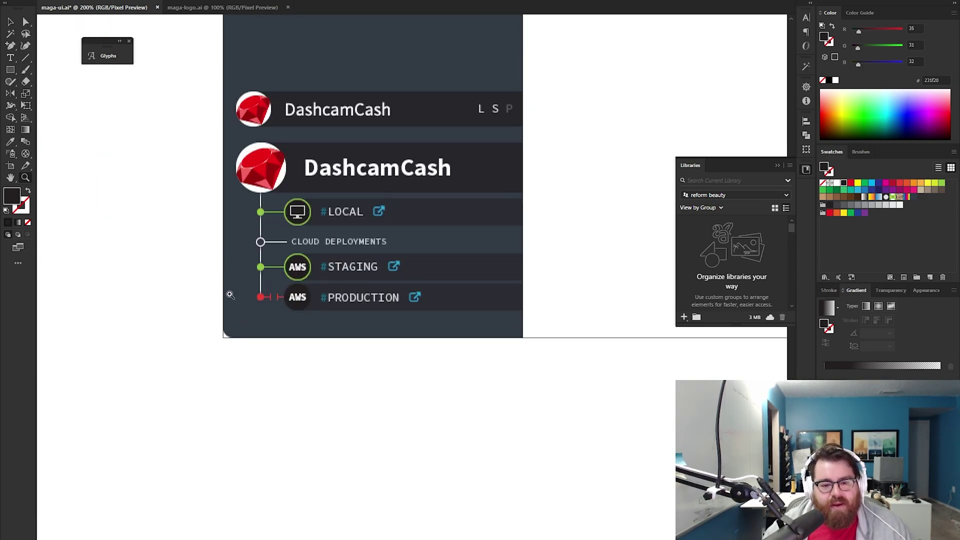
scroll(231, 295, up, 3)
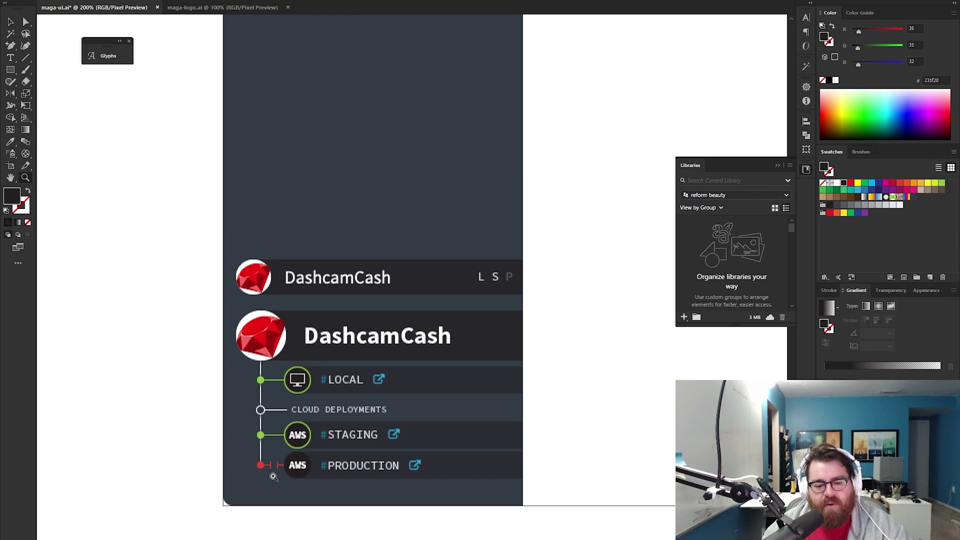
scroll(280, 450, down, 8)
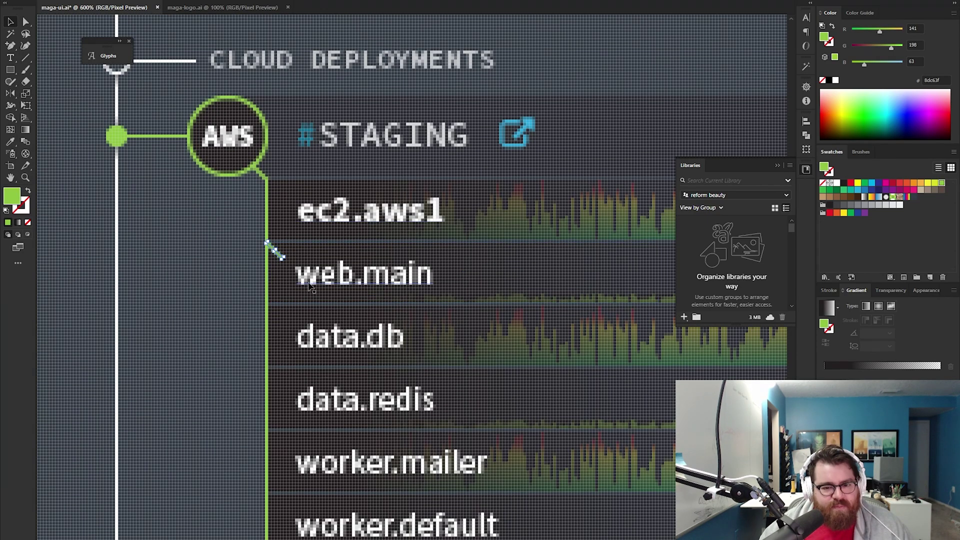
Inspect the green bracket line and the indented service rows below ec2.aws1 in the #STAGING list.
key(z)
alt+click(489, 329)
alt+click(489, 329)
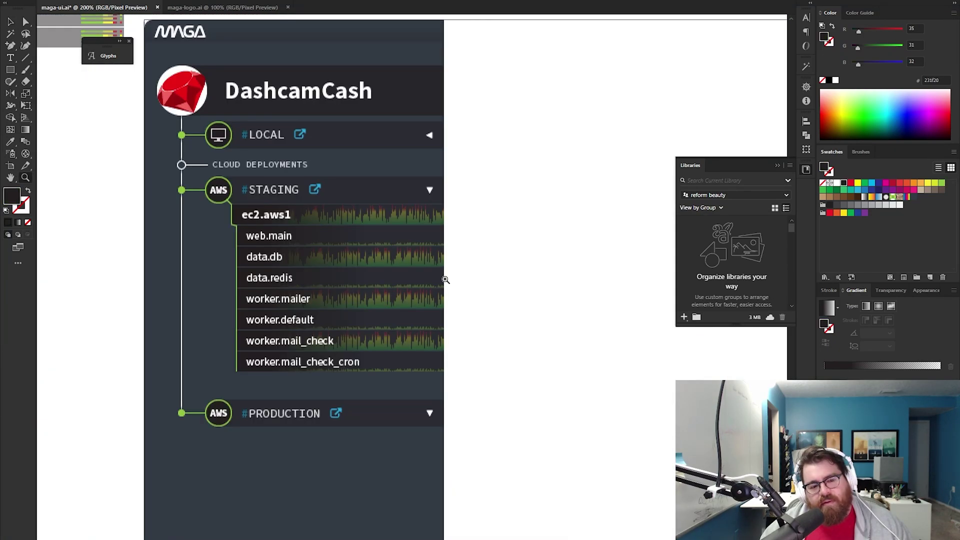
drag(447, 275, 387, 245)
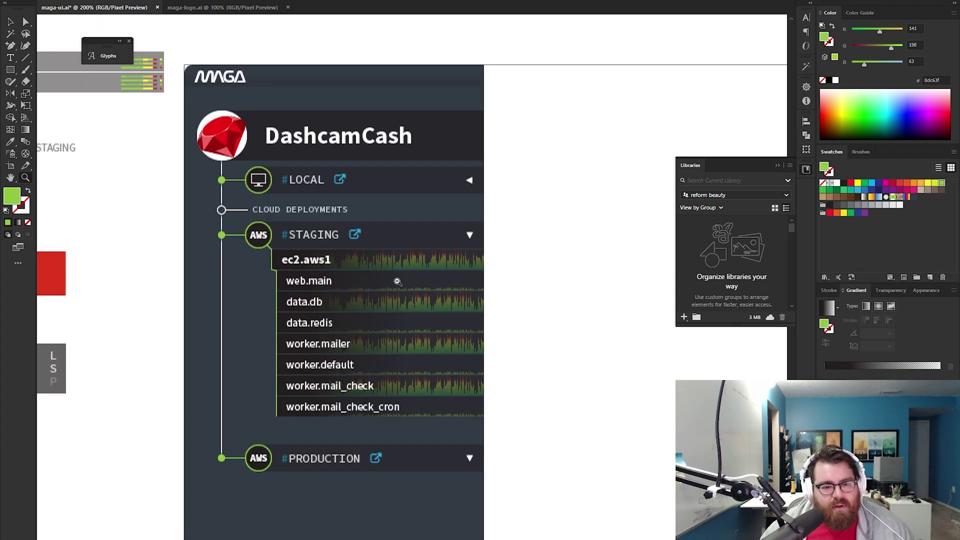
drag(475, 290, 420, 264)
click(343, 284)
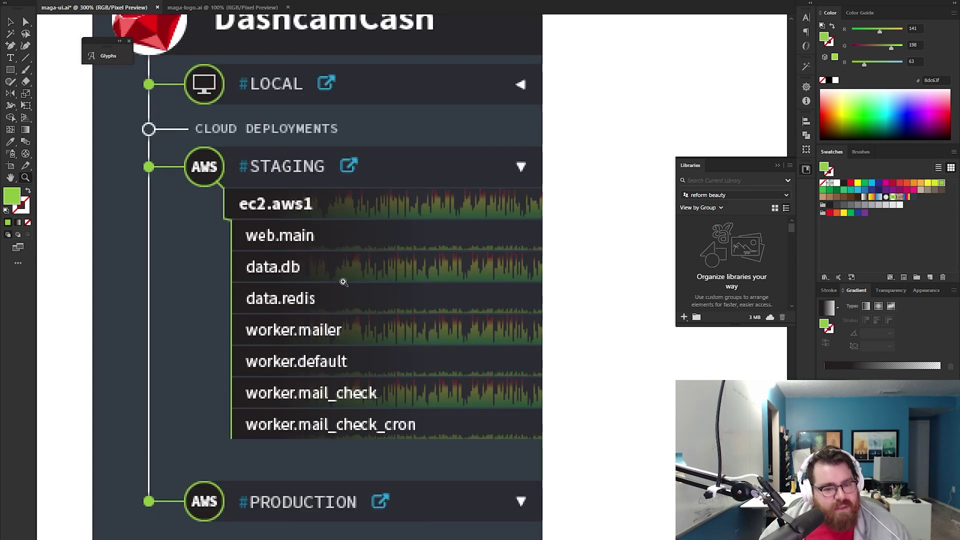
Restyle the service labels in the #PRODUCTION list in bold, aligned with the ec2.aws1 label.
click(401, 241)
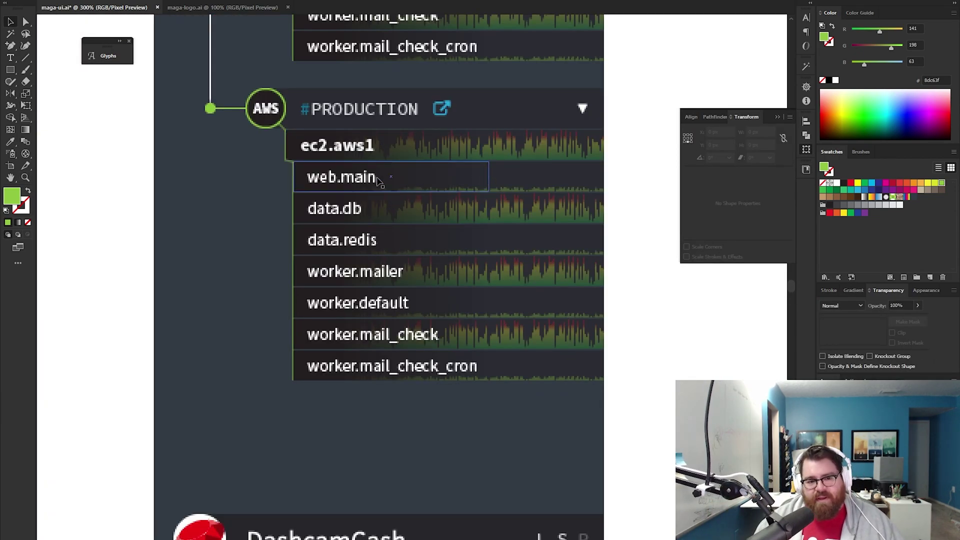
click(344, 151)
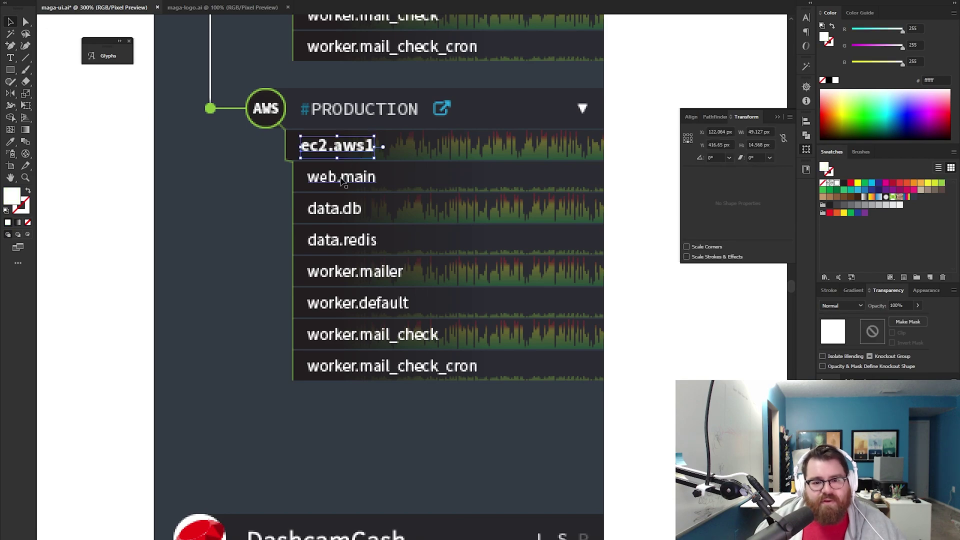
click(352, 197)
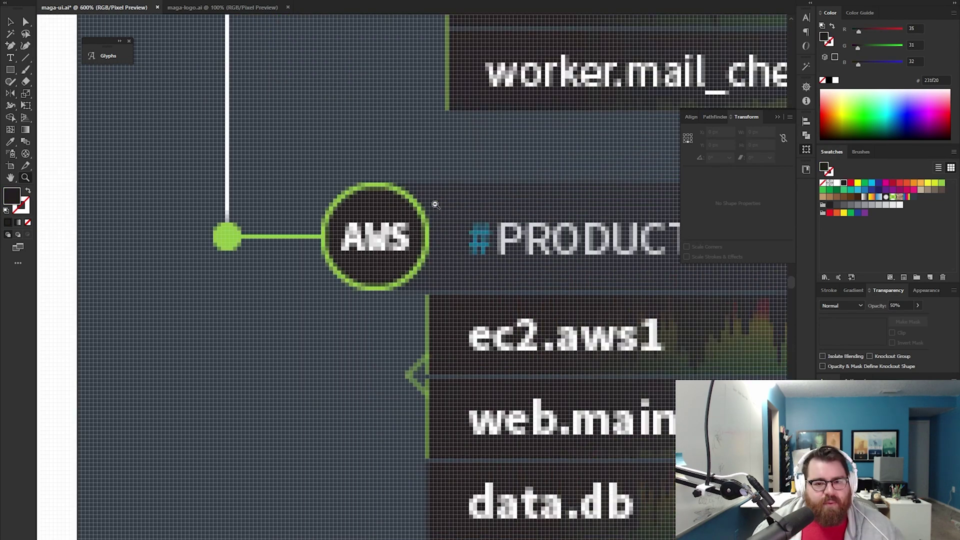
Stretch the 1 px wide vertical connector below the #PRODUCTION AWS badge down to the last service row.
alt+click(435, 205)
alt+click(436, 205)
alt+click(435, 202)
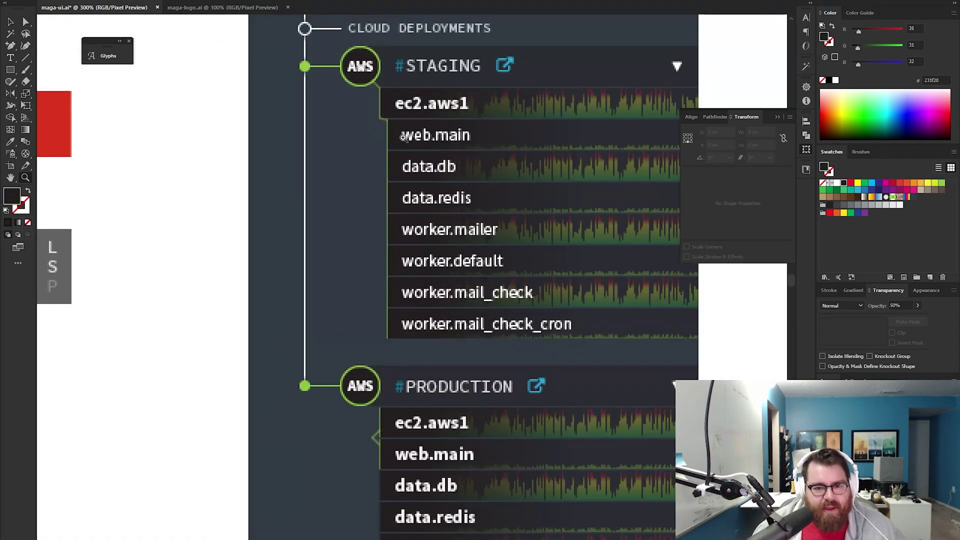
click(400, 369)
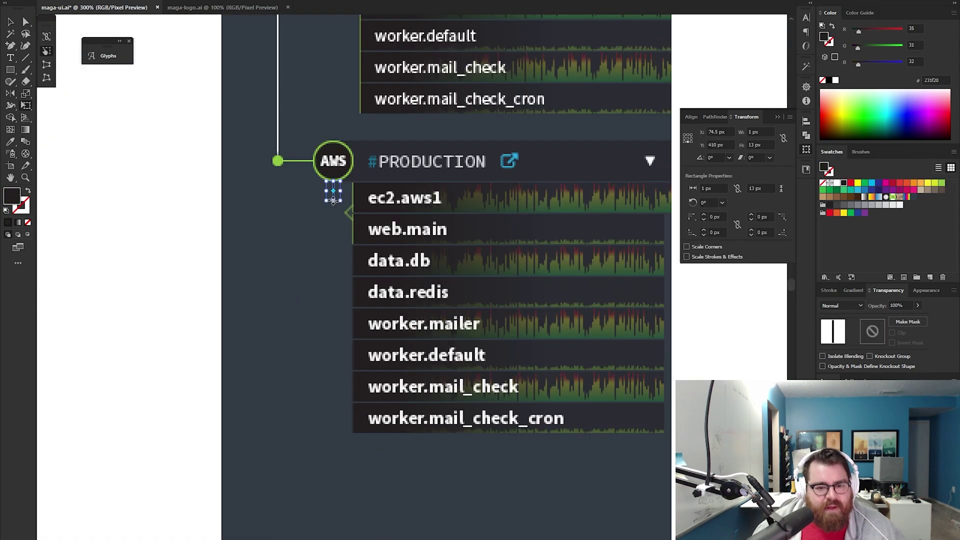
drag(334, 201, 347, 419)
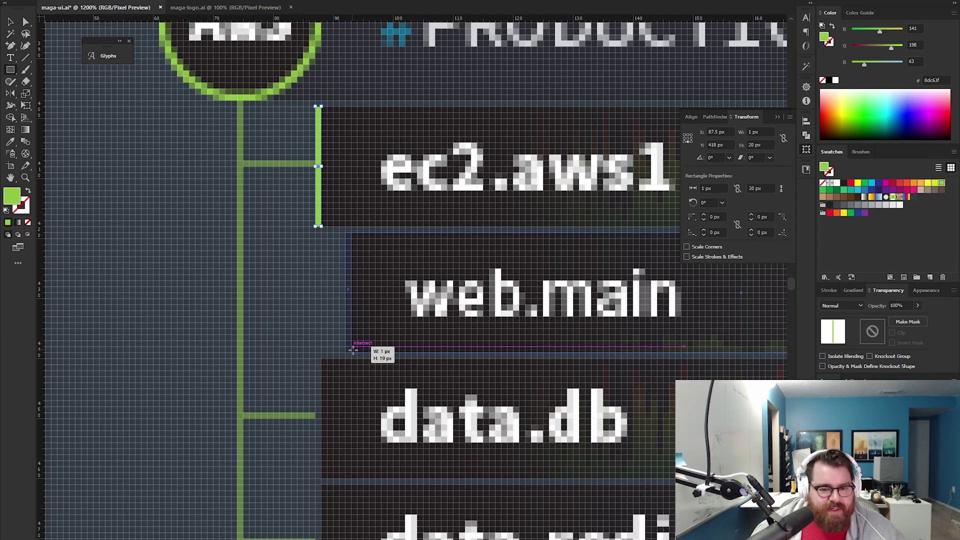
Draw a green bar 1 px wide and about 19 px high at the start of the production web.main row, at 50% opacity.
drag(352, 350, 353, 351)
key(5)
key(ctrl+shift+a)
Remove the usage graph from the production worker.mailer row.
key(z)
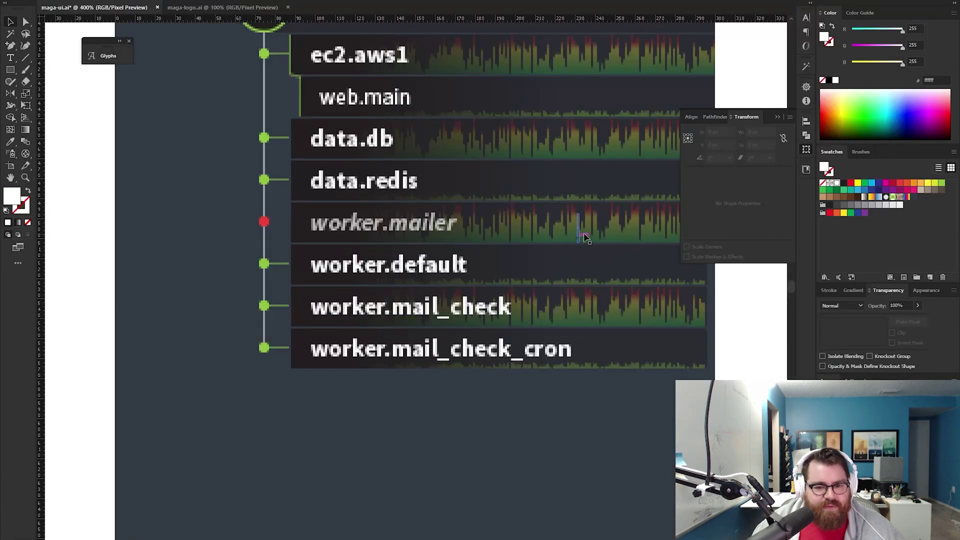
click(594, 228)
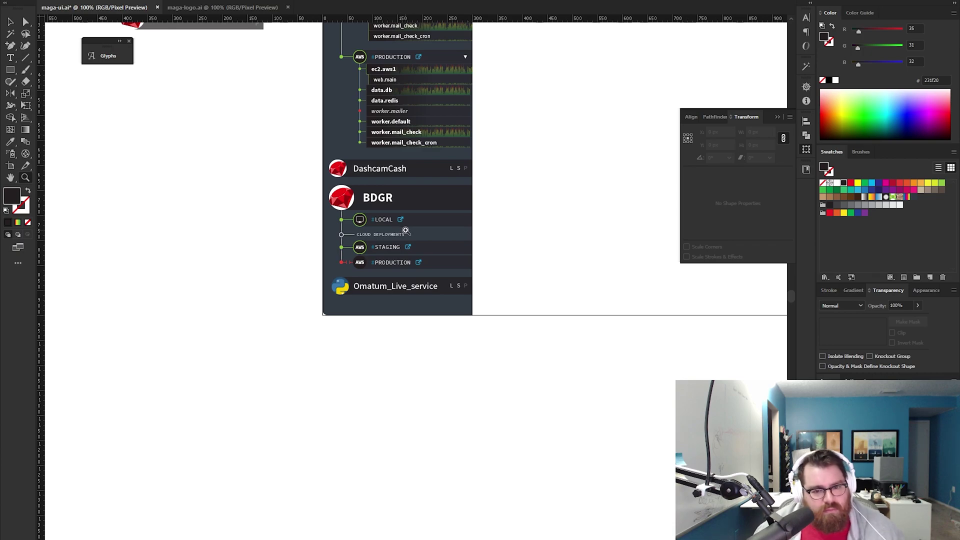
Select the header strip above the main content panel.
drag(393, 181, 374, 343)
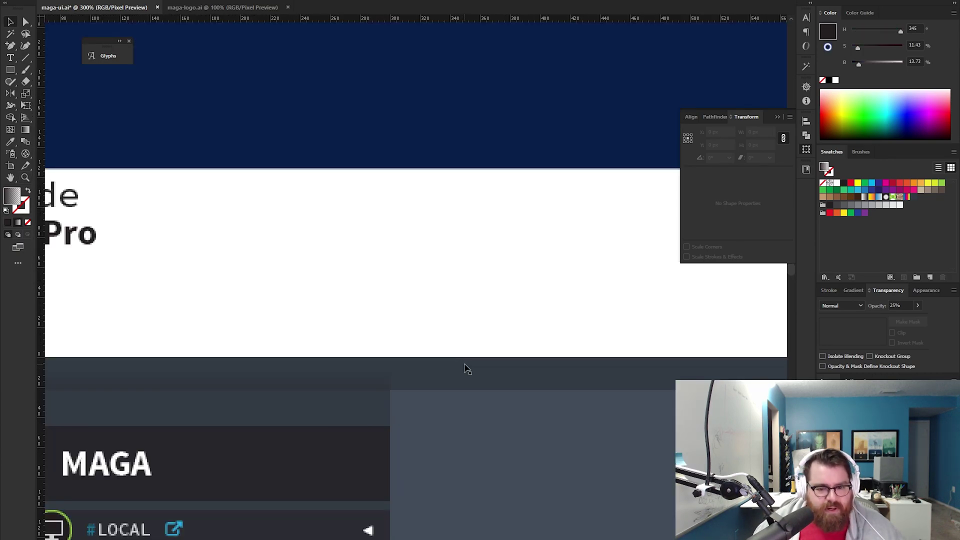
key(v)
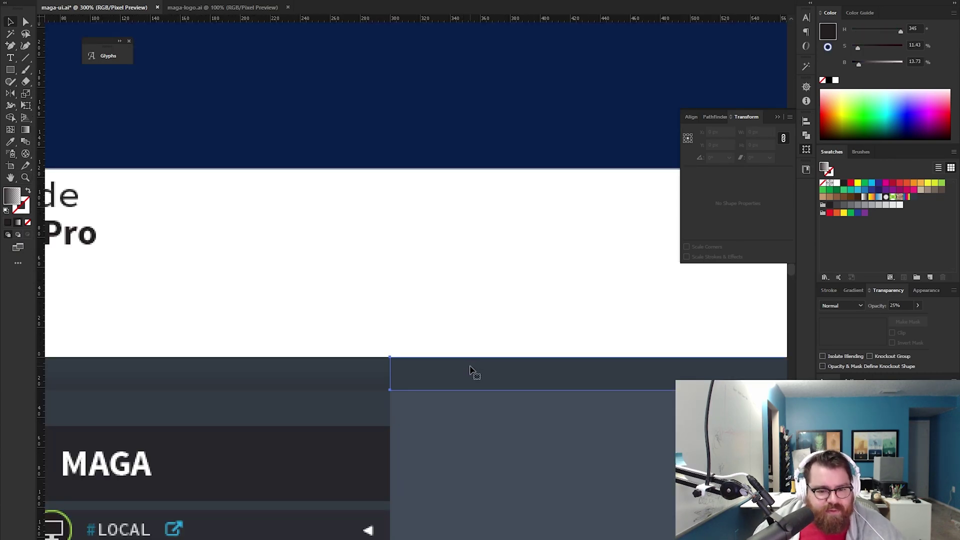
click(471, 371)
key(z)
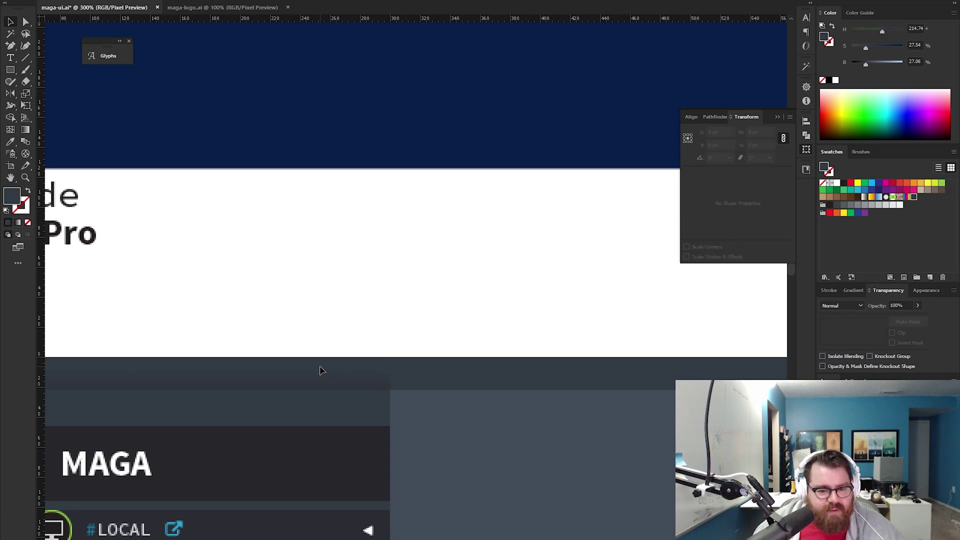
Narrow the title bars of the DashcamCash and BDGR entries to 255 px wide.
double_click(413, 364)
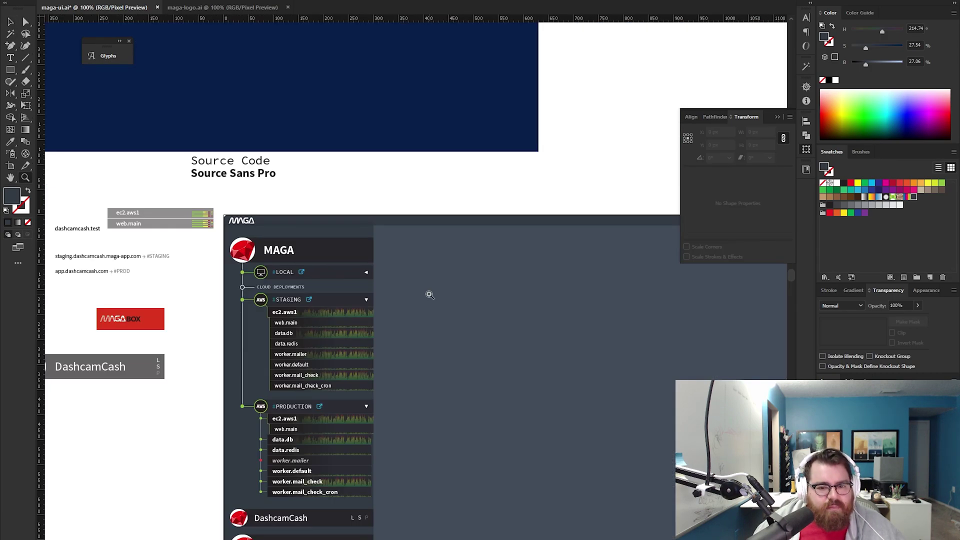
key(v)
click(429, 289)
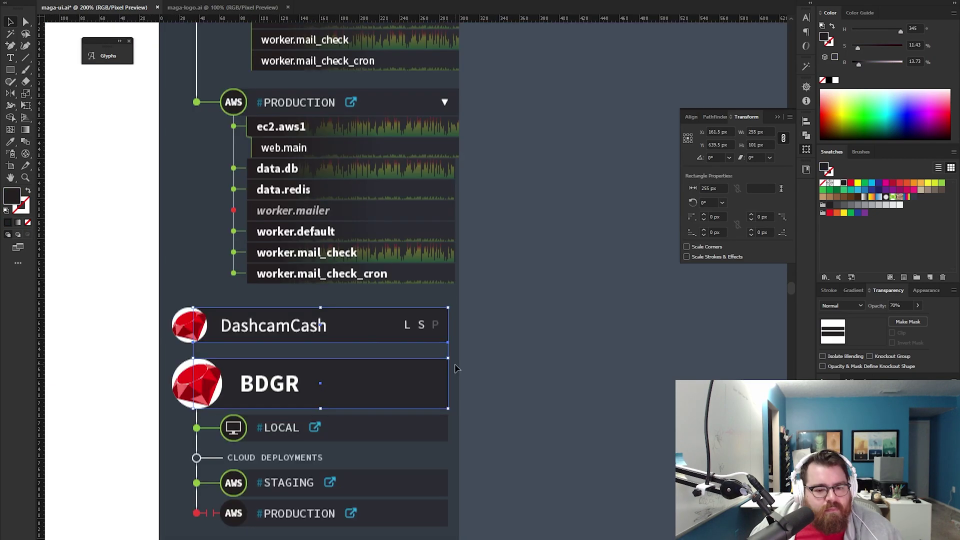
key(ctrl+shift+a)
Replace the AD placeholder with the bodog banner and move the banner flush with the layout's right edge.
key(z)
alt+click(431, 394)
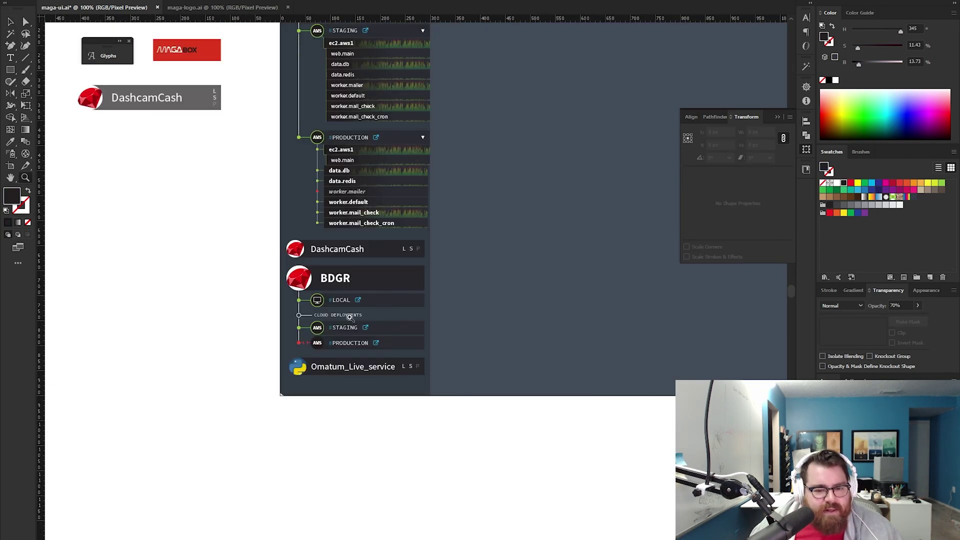
drag(395, 259, 403, 382)
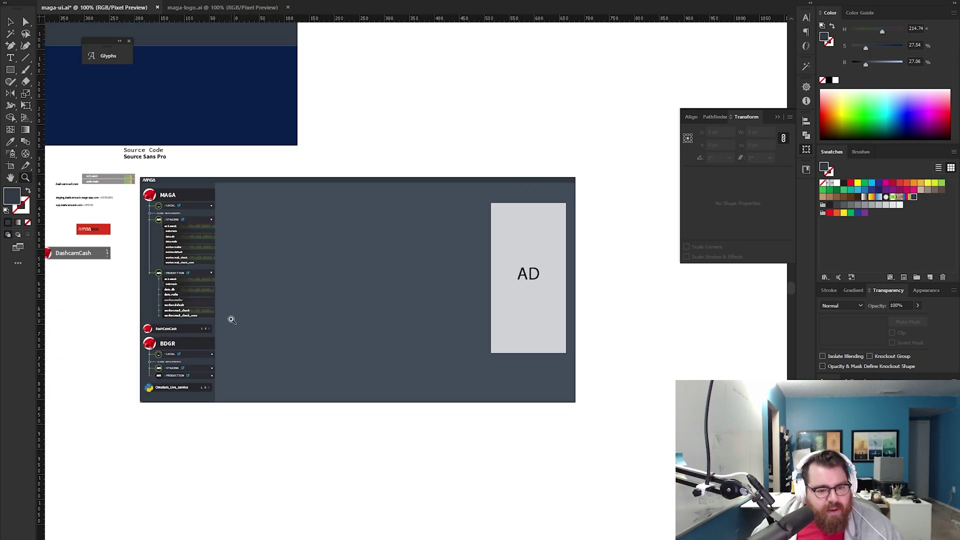
click(232, 320)
drag(338, 199, 310, 272)
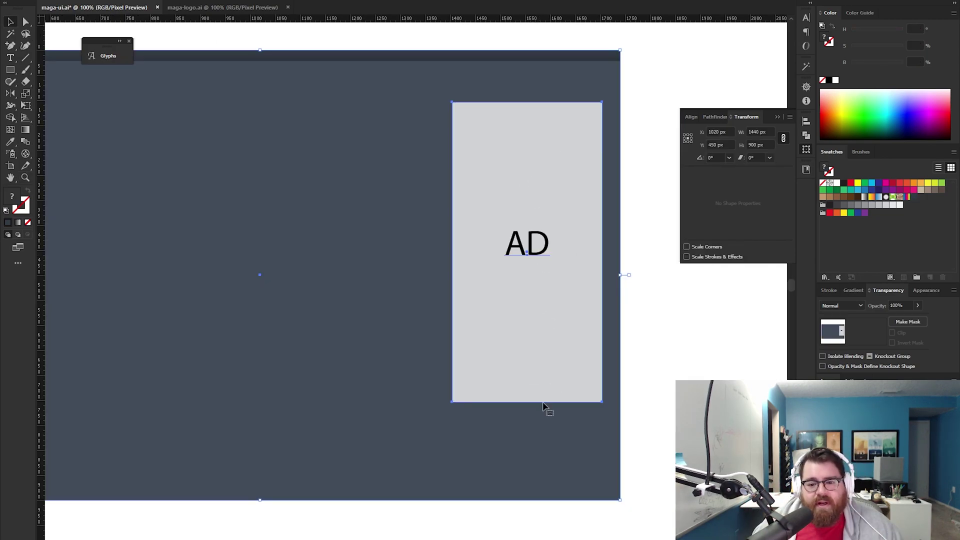
click(588, 290)
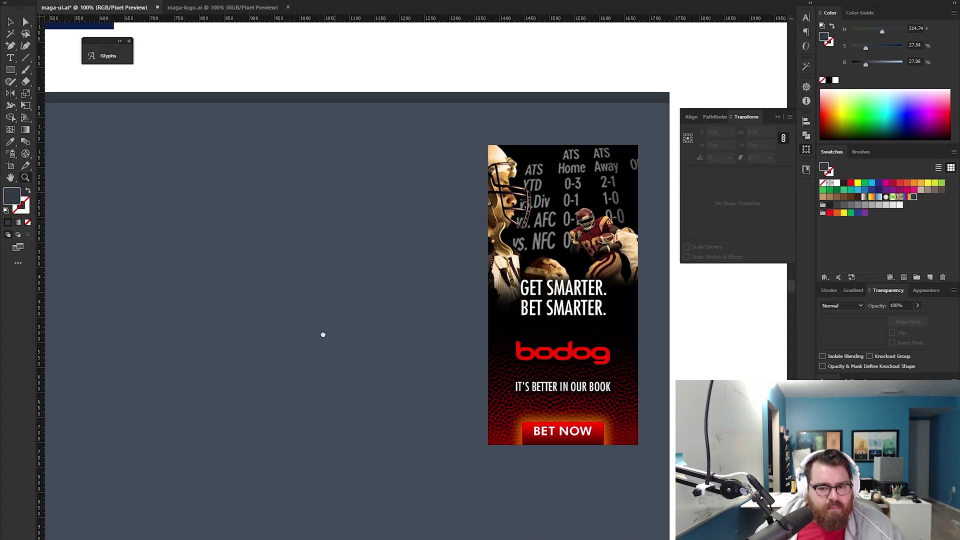
drag(322, 332, 198, 344)
key(v)
drag(441, 242, 473, 239)
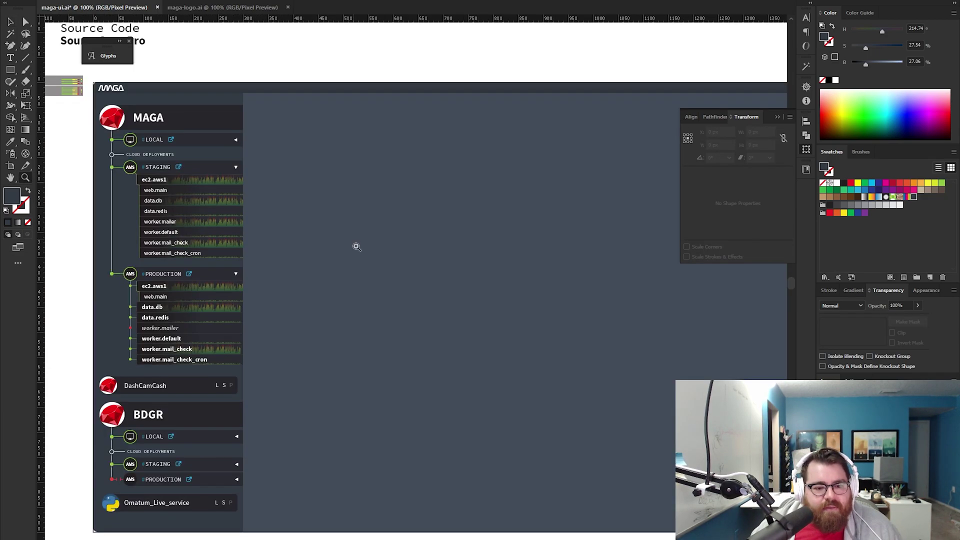
Give the diagonal line at the header's right end a white stroke and adjust the 11 px maximize square of the window controls.
alt+click(441, 302)
alt+click(441, 302)
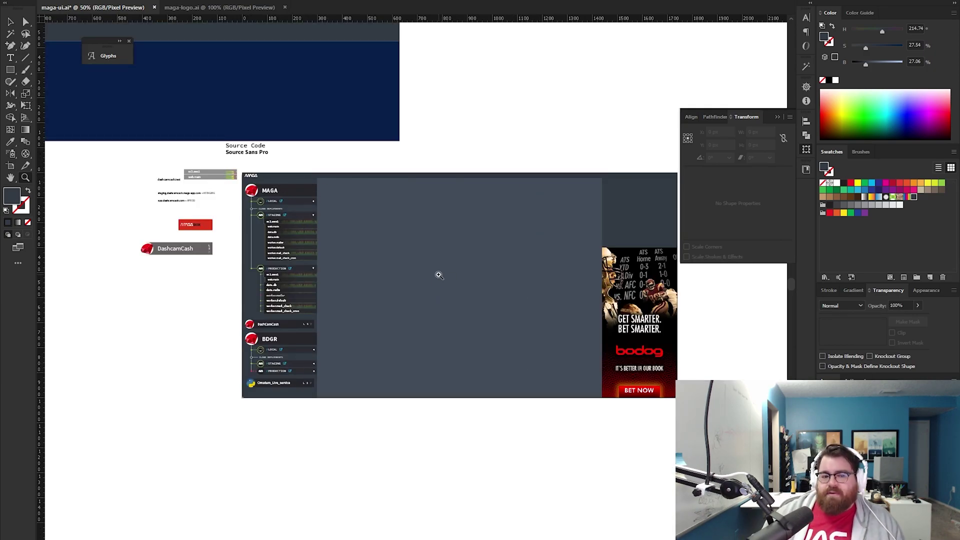
click(385, 283)
drag(364, 268, 401, 285)
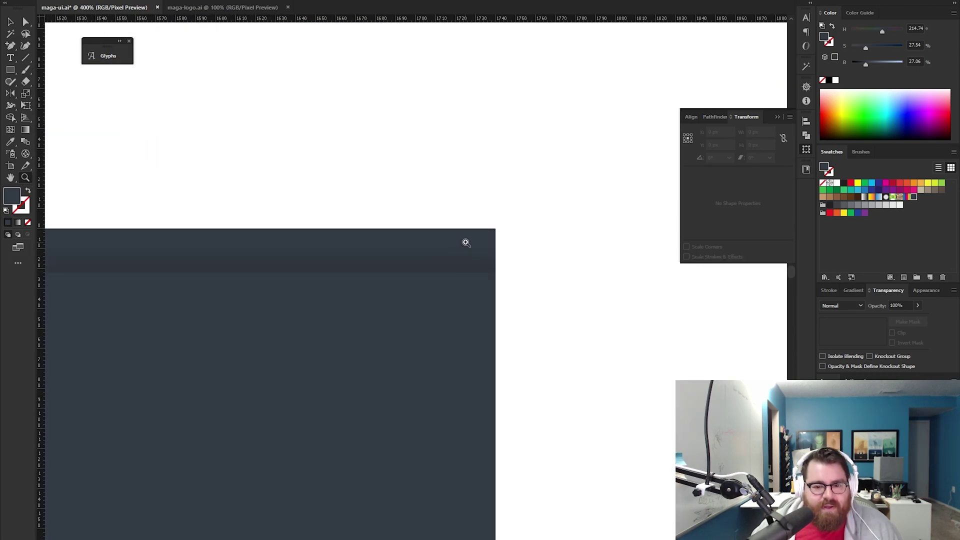
key(v)
click(464, 244)
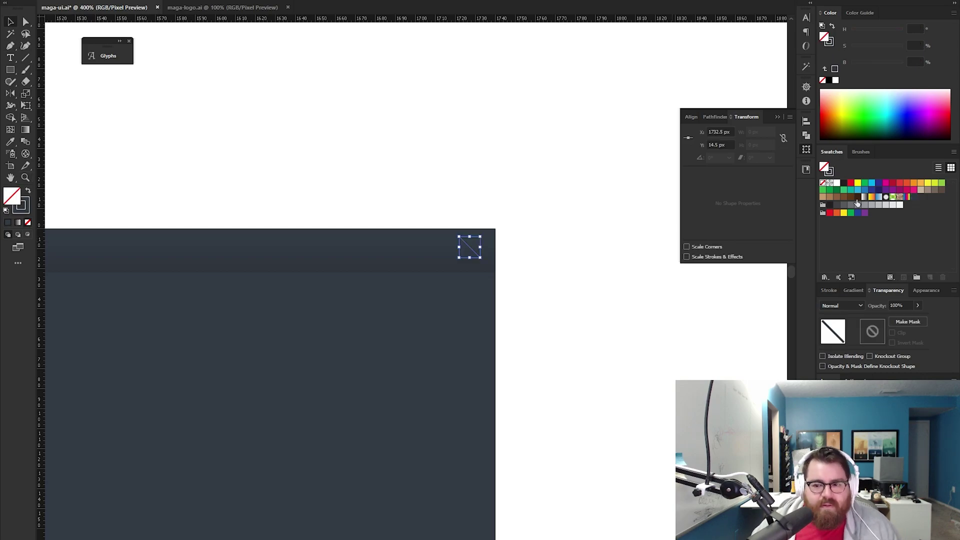
click(829, 172)
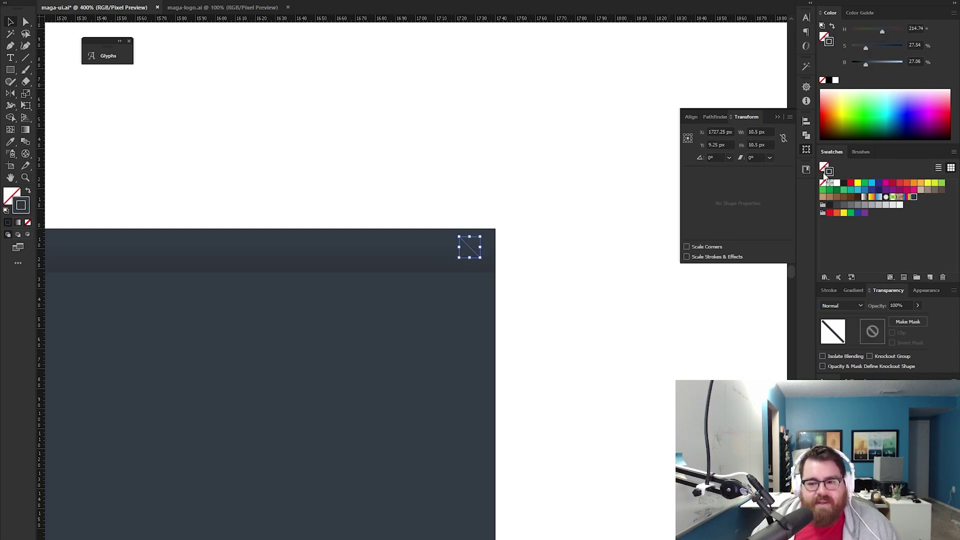
click(838, 183)
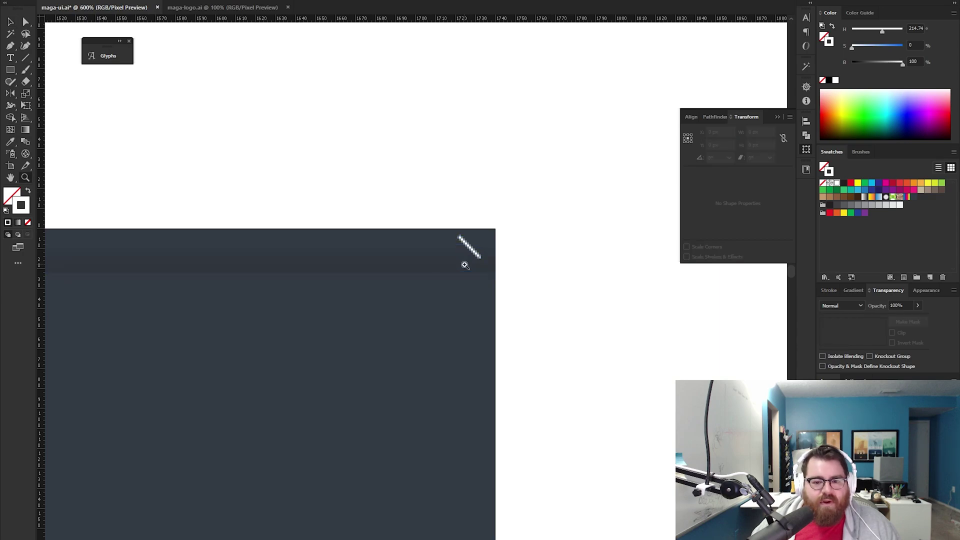
scroll(542, 222, up, 2)
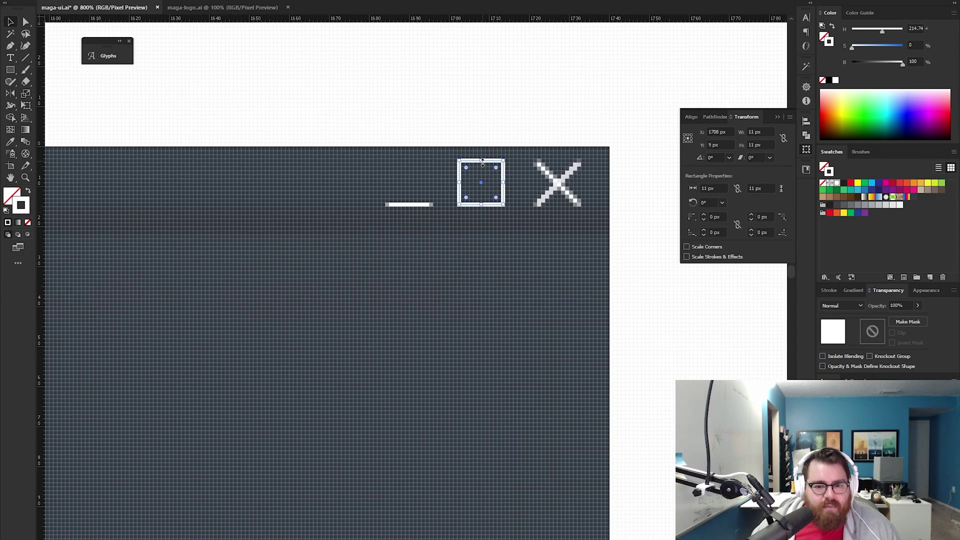
drag(482, 164, 482, 164)
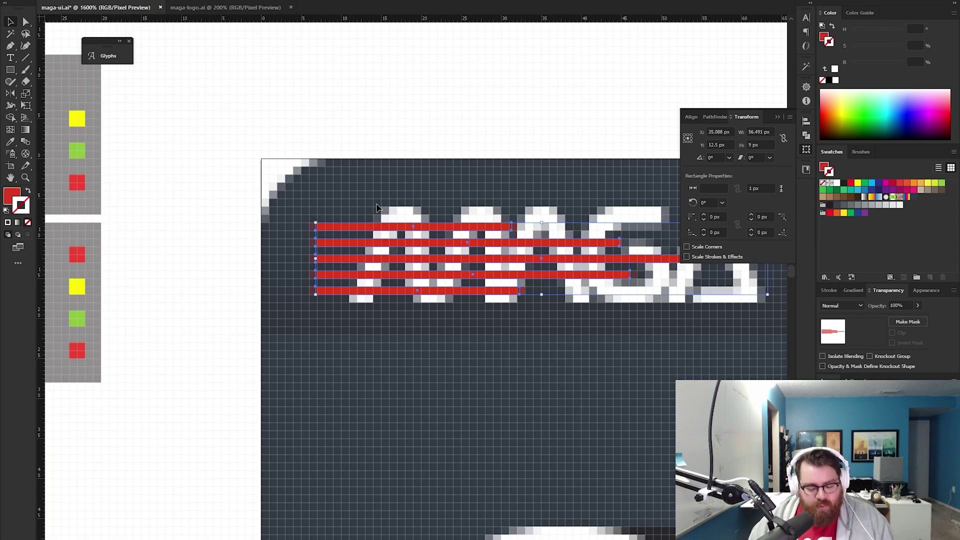
Recolor the red stripes across the MAGA logo with the header's background color, using the Eyedropper.
key(i)
click(411, 161)
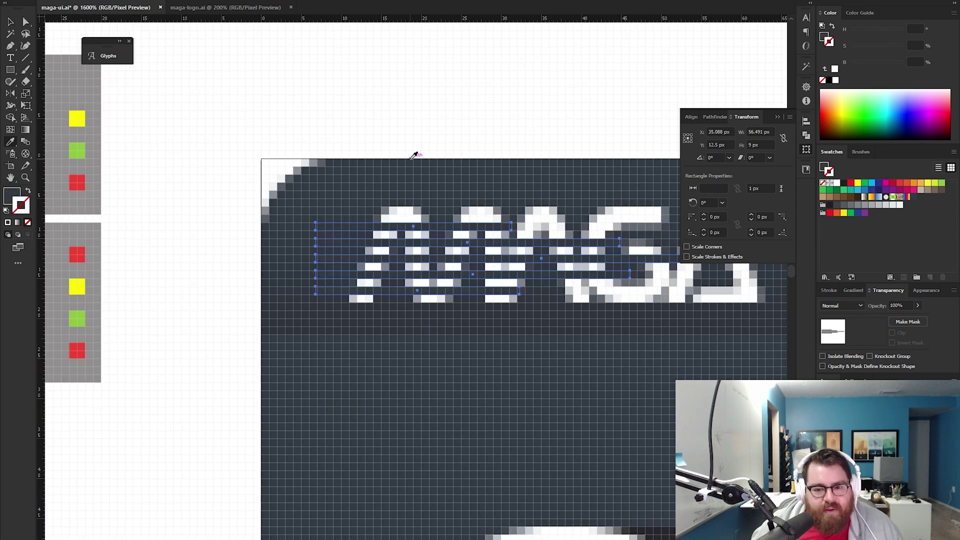
key(v)
click(438, 147)
Place a narrow vertical gradient strip along the sidebar's right edge, below the header.
key(z)
alt+click(443, 230)
alt+click(443, 229)
alt+click(442, 230)
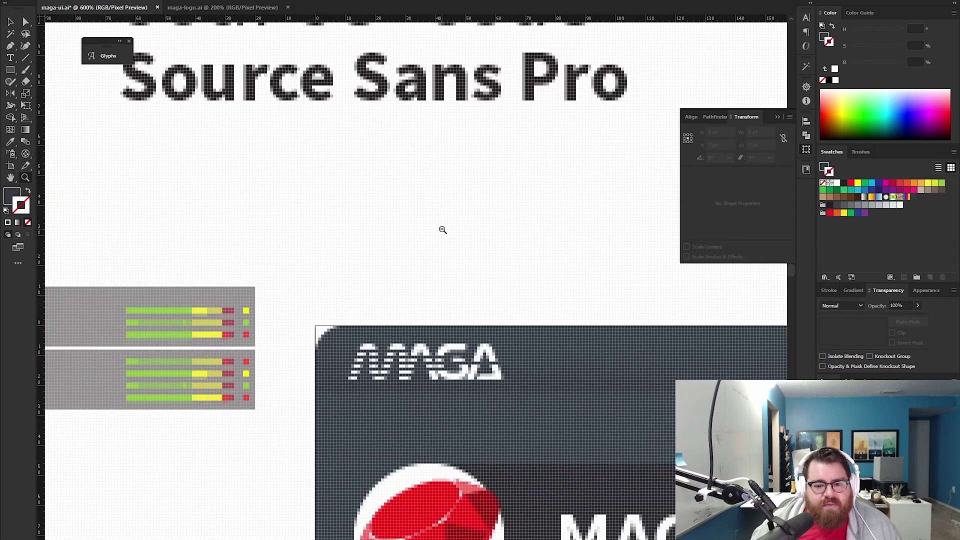
alt+click(442, 230)
alt+click(414, 308)
scroll(414, 308, up, 2)
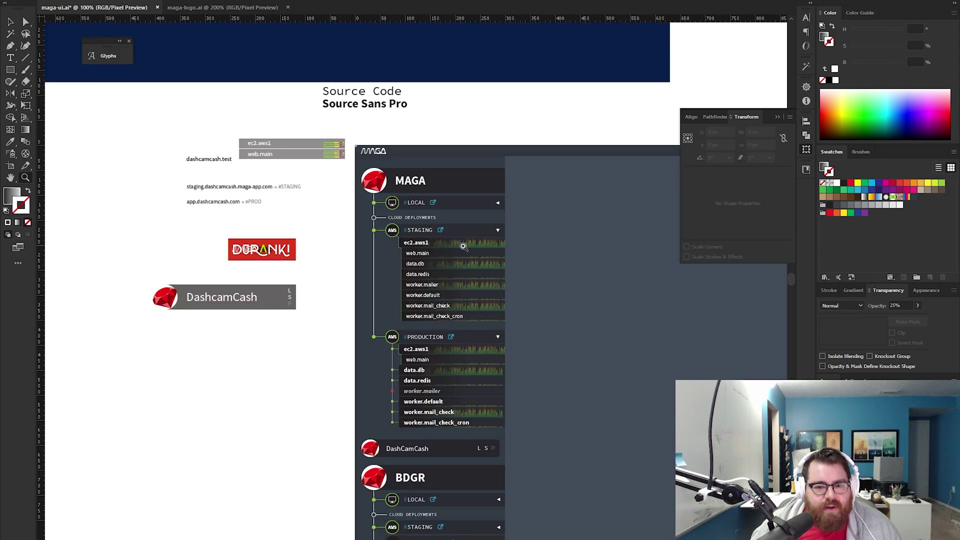
scroll(409, 183, up, 3)
click(429, 168)
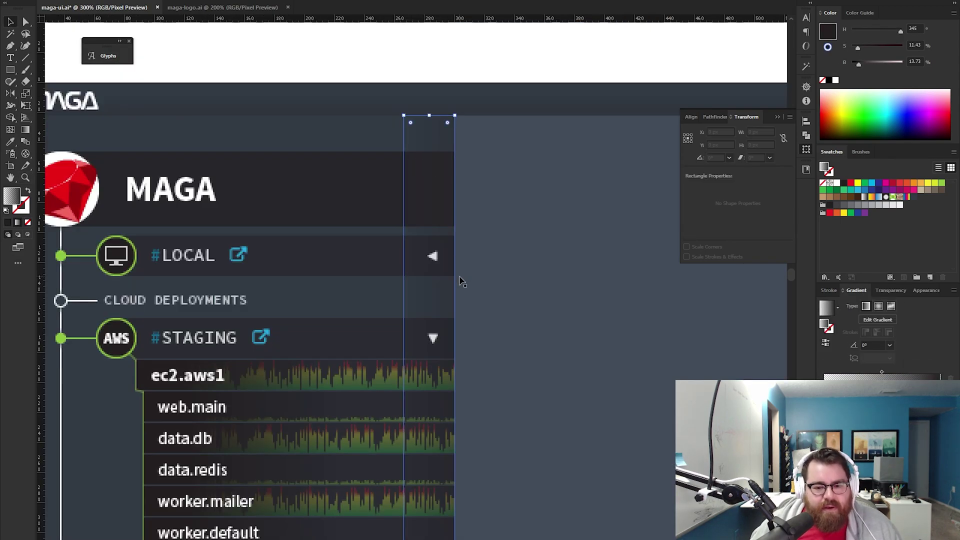
Open the complete layout in Save for Web.
key(z)
alt+click(489, 350)
alt+click(476, 331)
key(v)
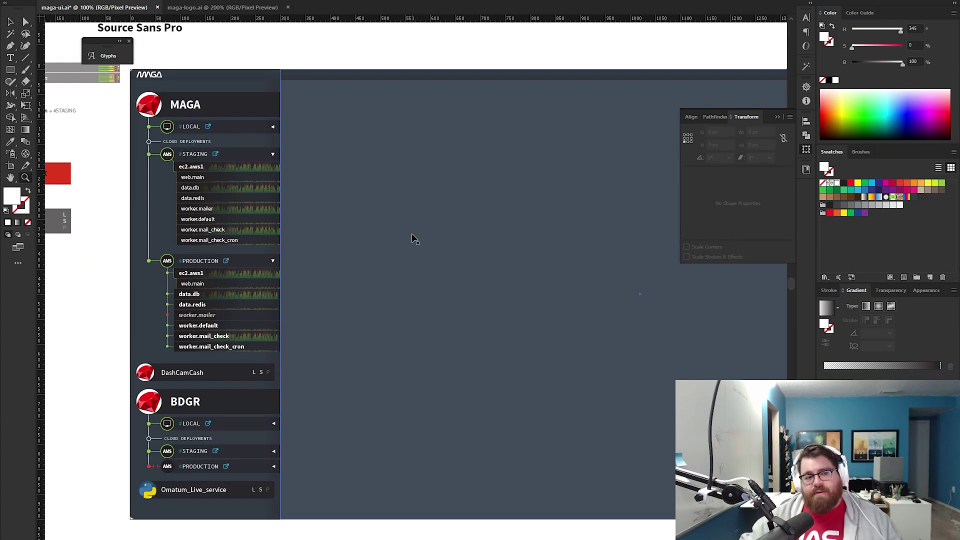
key(ctrl+alt+shift+s)
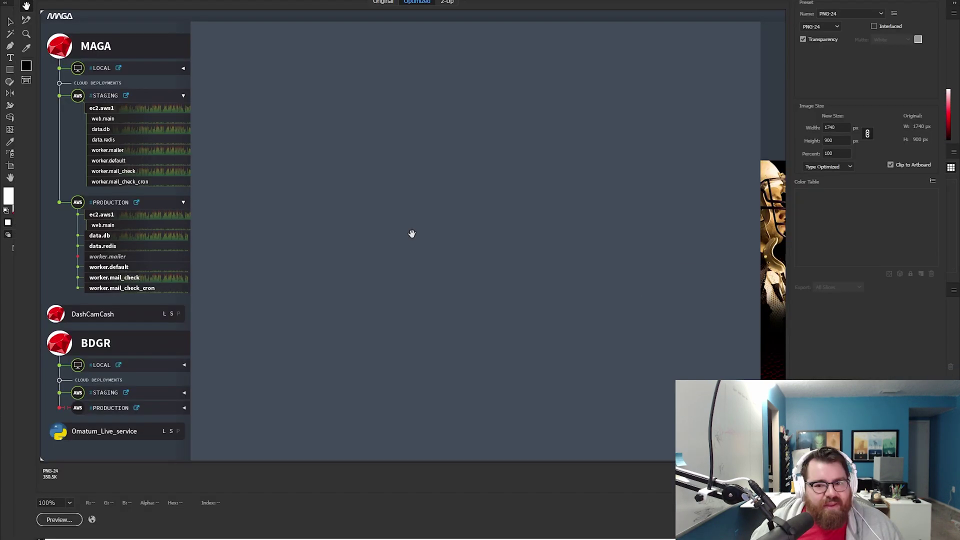